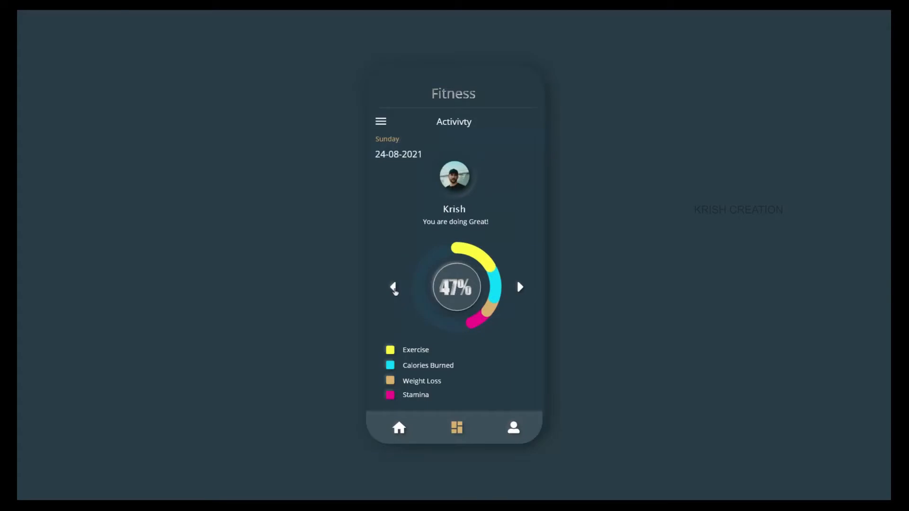
Browse the activity chart through different days in the prototype preview.
left_click(394, 288)
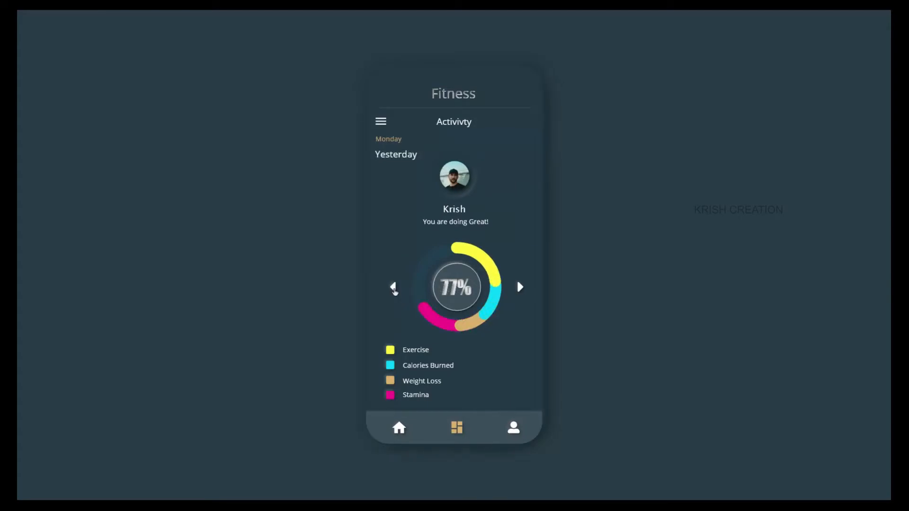
left_click(393, 288)
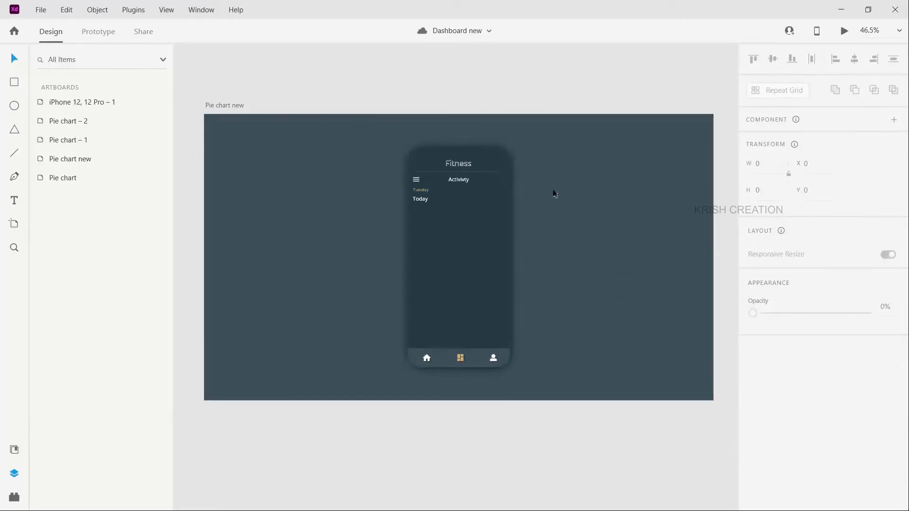
Draw a circle about 224 px in diameter on the phone screen and centre it horizontally below the date text.
scroll(554, 193, "up", 2)
scroll(539, 206, "down", 2)
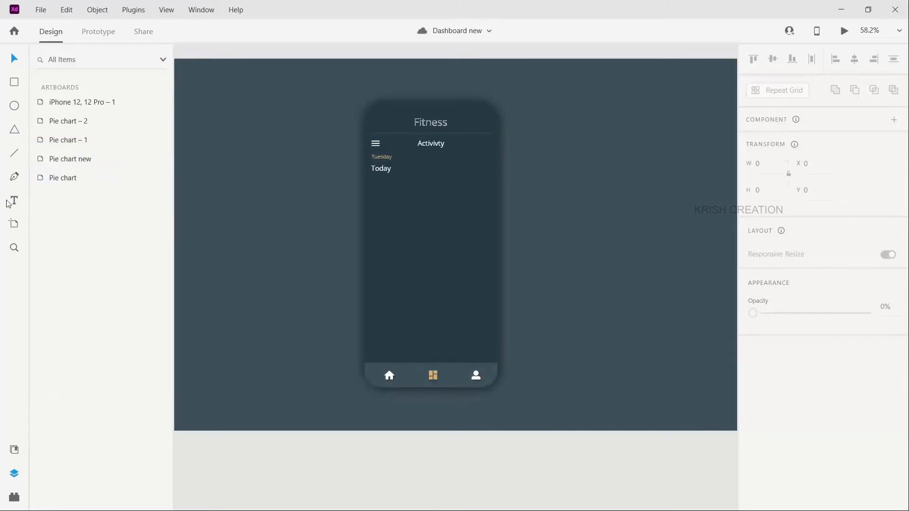
left_click(14, 108)
left_click_drag(400, 226, 478, 303)
key("v")
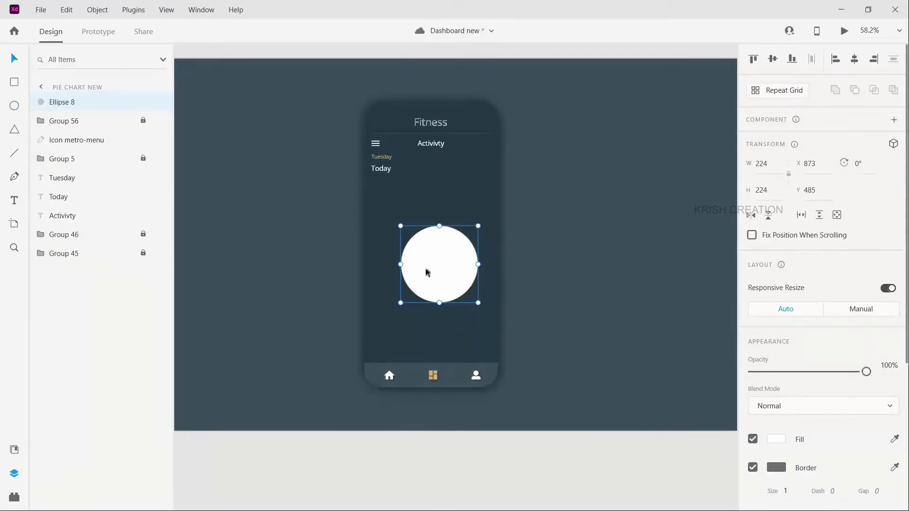
left_click_drag(427, 270, 424, 252)
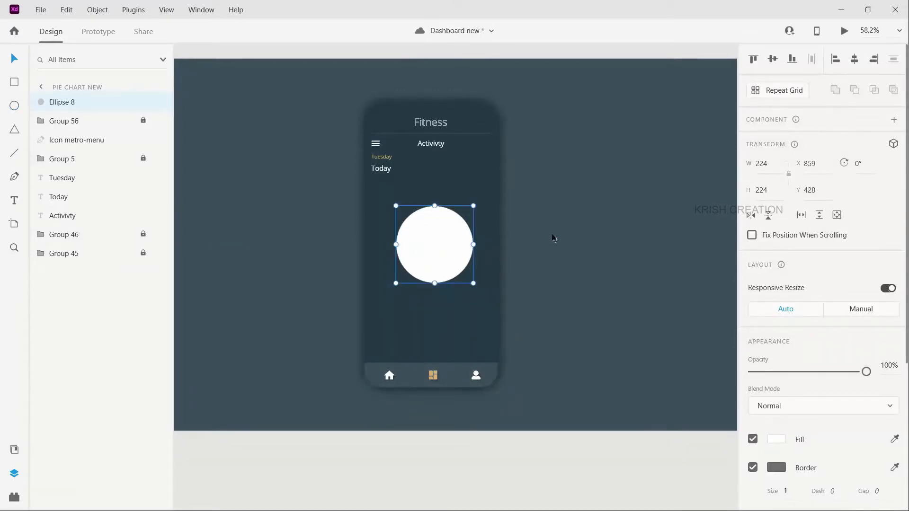
scroll(554, 238, "down", 1)
scroll(805, 285, "down", 3)
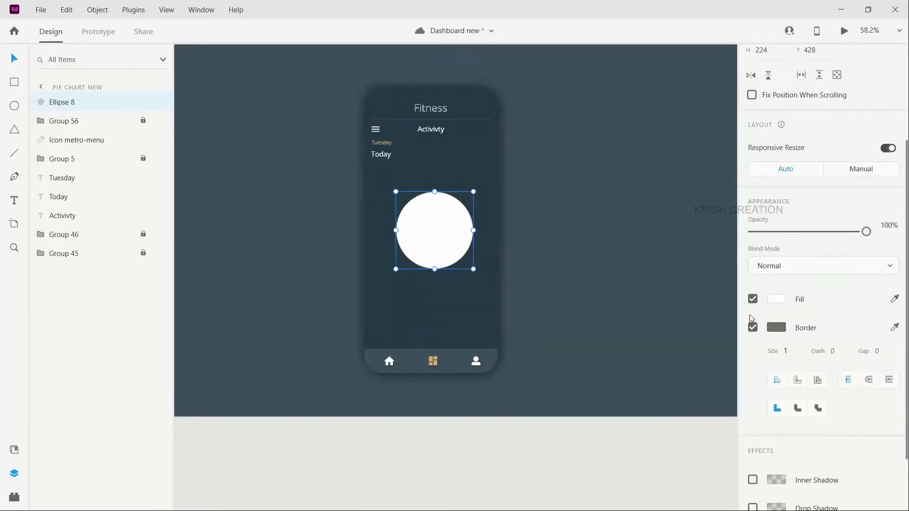
left_click_drag(439, 222, 437, 217)
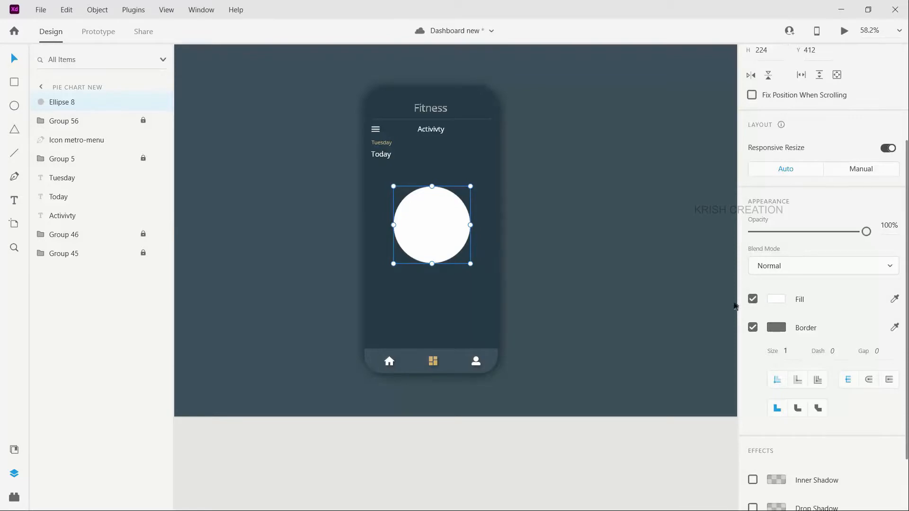
Remove the circle's fill and set its border size to 25.
left_click(752, 299)
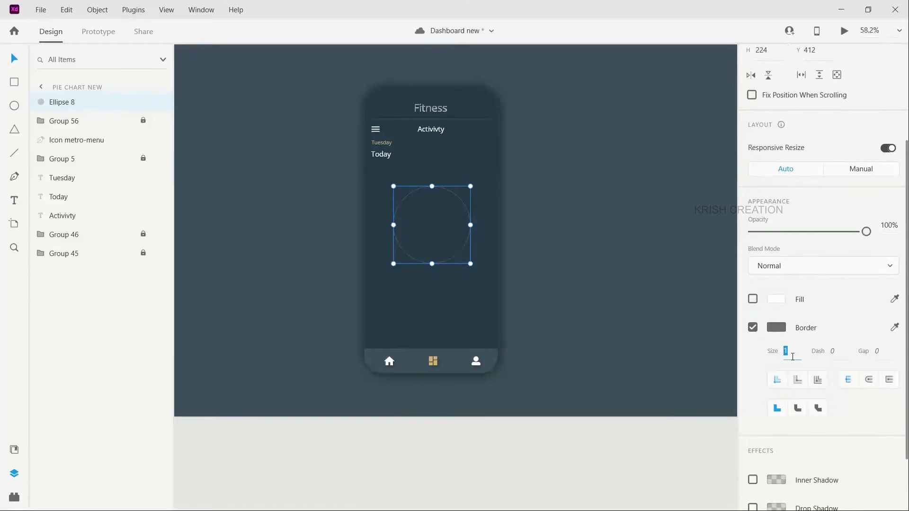
type("25")
key("Return")
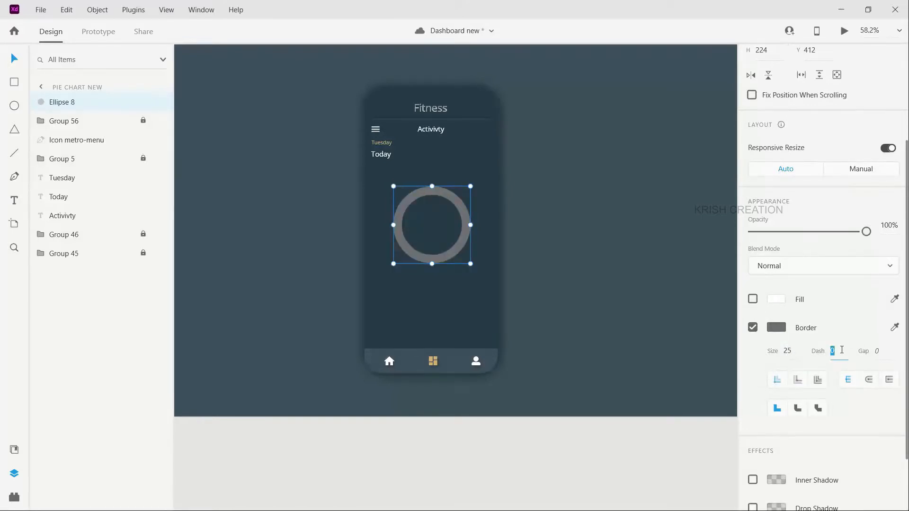
Set the circle's border dash to 250.
key("shift+Up")
key("shift+Up")
key("shift+Up")
key("shift+Up")
key("shift+Up")
key("shift+Up")
key("shift+Up")
key("shift+Up")
key("shift+Up")
key("shift+Up")
key("shift+Up")
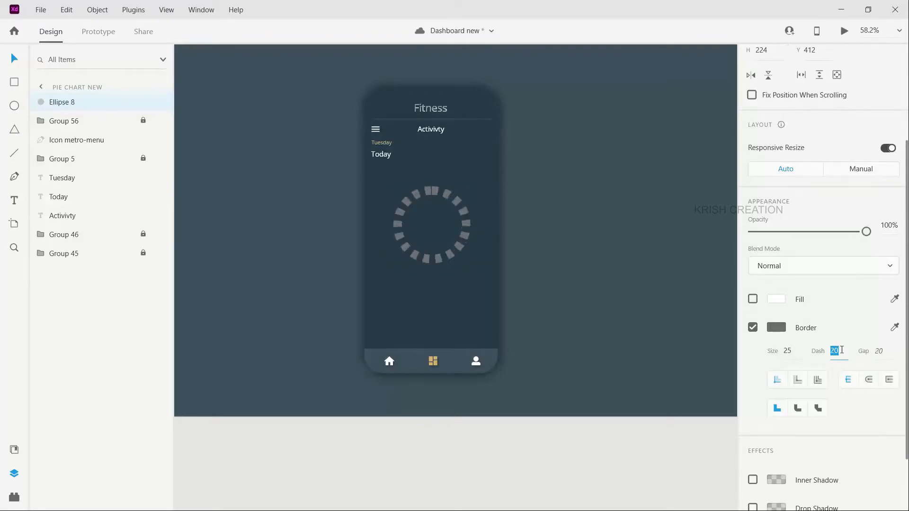
key("shift+Up")
key("shift+Up")
key("shift+Up")
key("shift+Up")
key("shift+Up")
key("shift+Up")
key("shift+Up")
key("shift+Up")
key("shift+Up")
key("shift+Up")
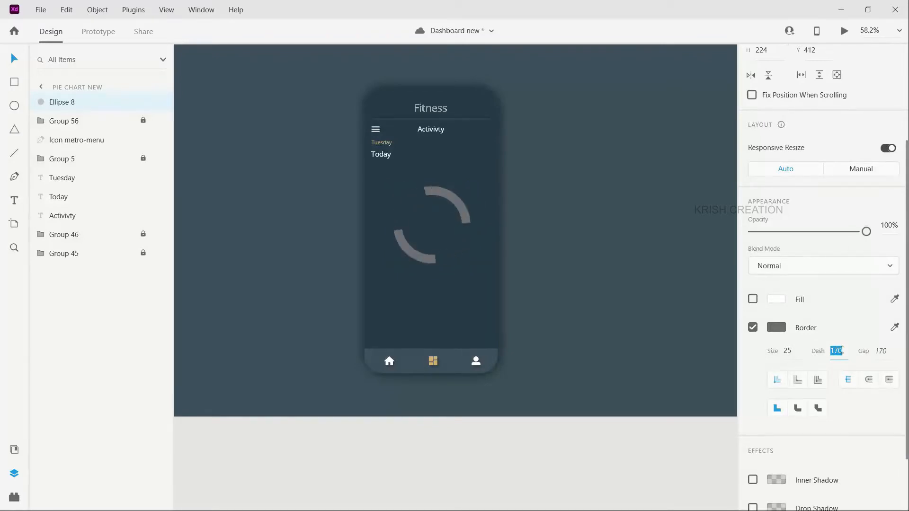
key("shift+Up")
key("shift+Up")
key("shift+Up")
key("shift+Up")
key("shift+Up")
key("shift+Up")
key("shift+Up")
key("shift+Up")
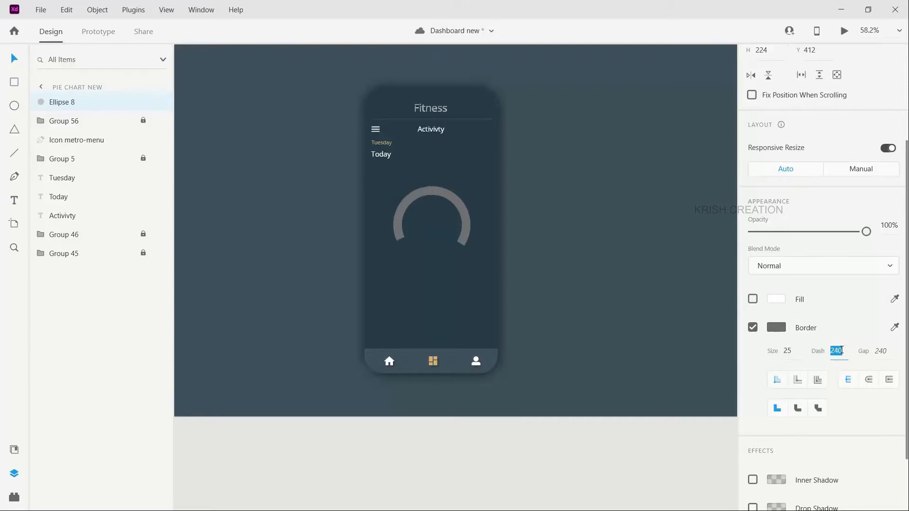
key("shift+Up")
key("shift+Up")
key("shift+Up")
key("shift+Up")
key("shift+Up")
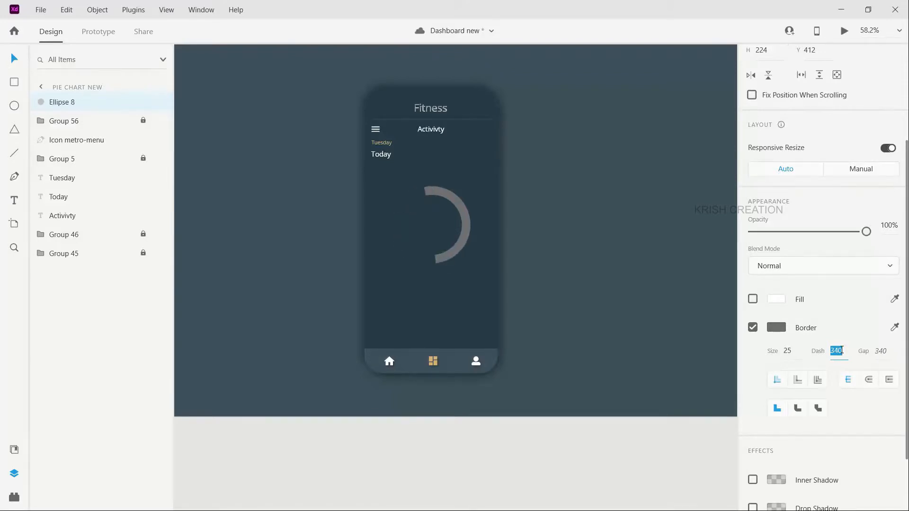
key("shift+Down")
key("shift+Down")
key("shift+Down")
key("shift+Down")
key("shift+Down")
key("shift+Down")
key("shift+Down")
key("shift+Down")
key("shift+Down")
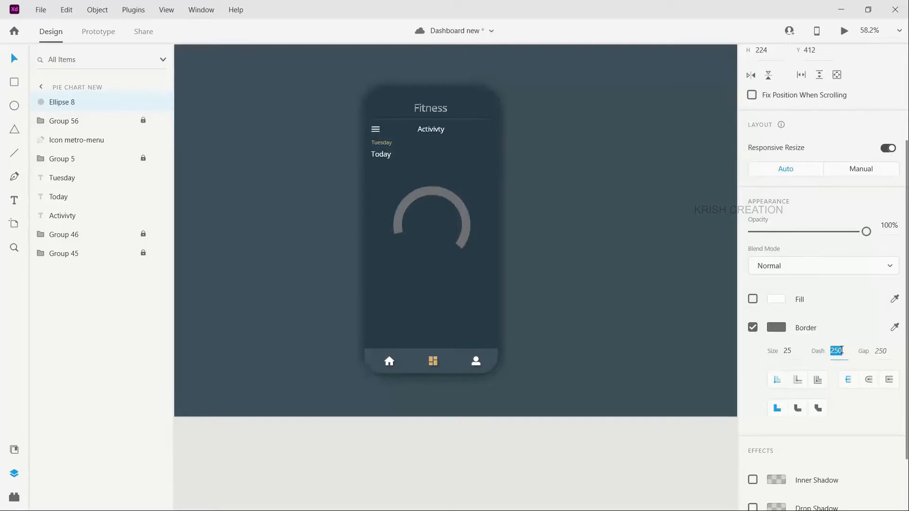
Set the circle's border gap to 550 so only a single arc is drawn.
left_click(888, 351)
key("shift+Up")
key("shift+Up")
key("shift+Up")
key("shift+Up")
key("shift+Up")
key("shift+Up")
key("shift+Up")
key("shift+Up")
key("shift+Up")
key("shift+Up")
key("shift+Up")
key("shift+Up")
key("shift+Up")
key("shift+Up")
key("shift+Up")
key("shift+Up")
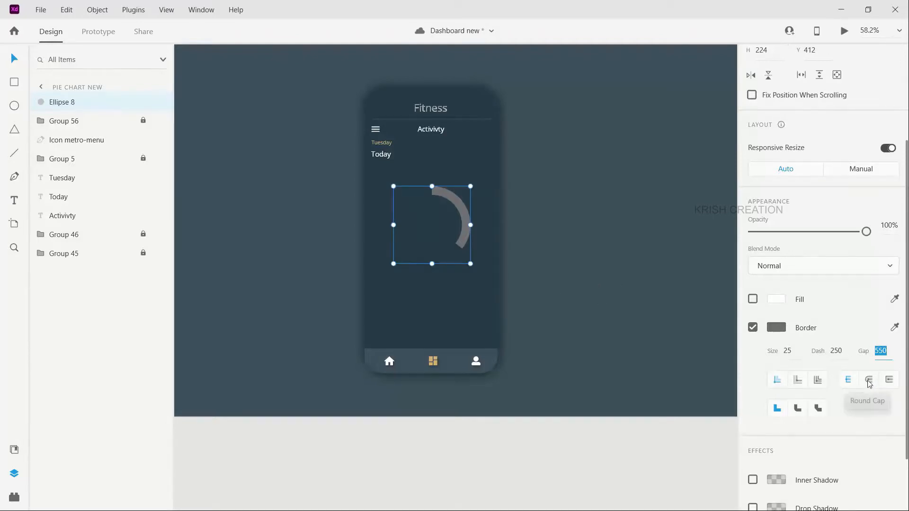
Give the arc's border round caps.
scroll(480, 270, "up", 4)
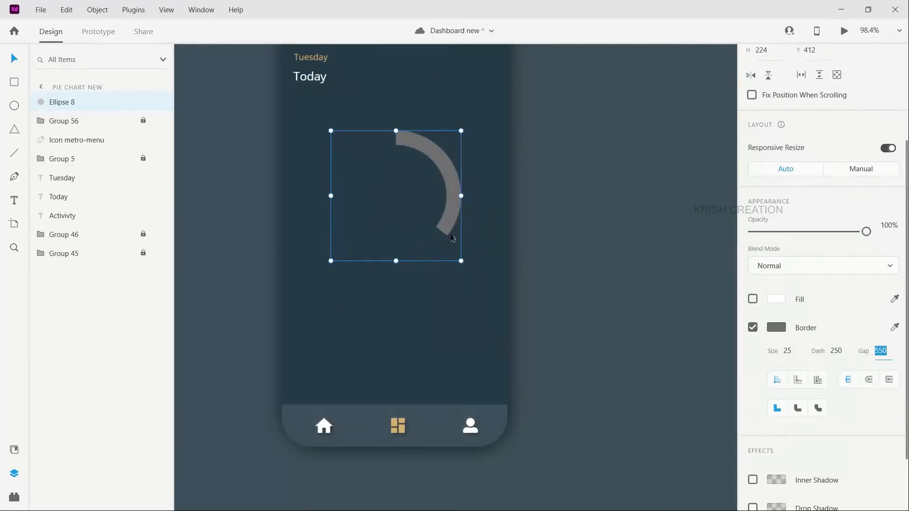
left_click(870, 380)
left_click(443, 240)
left_click(443, 232)
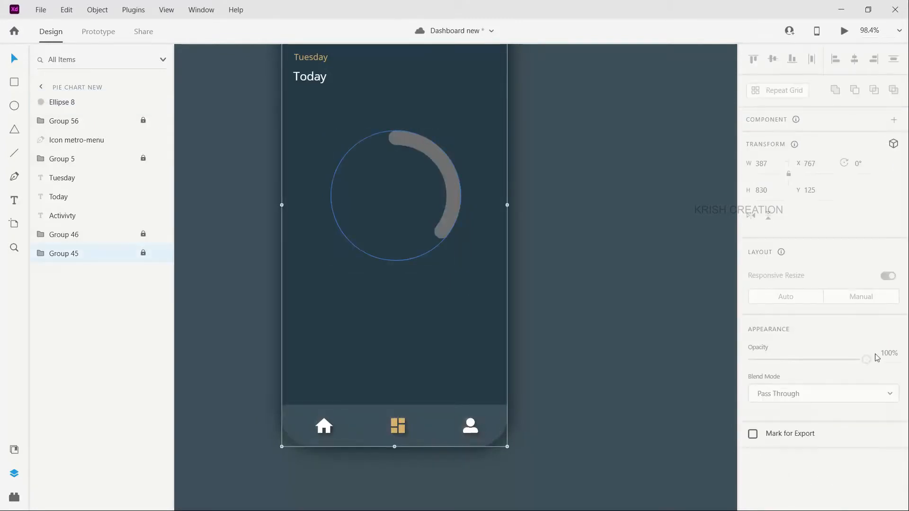
Colour the arc's border with the saved yellow swatch #FFF93D.
scroll(834, 370, "down", 3)
left_click(776, 328)
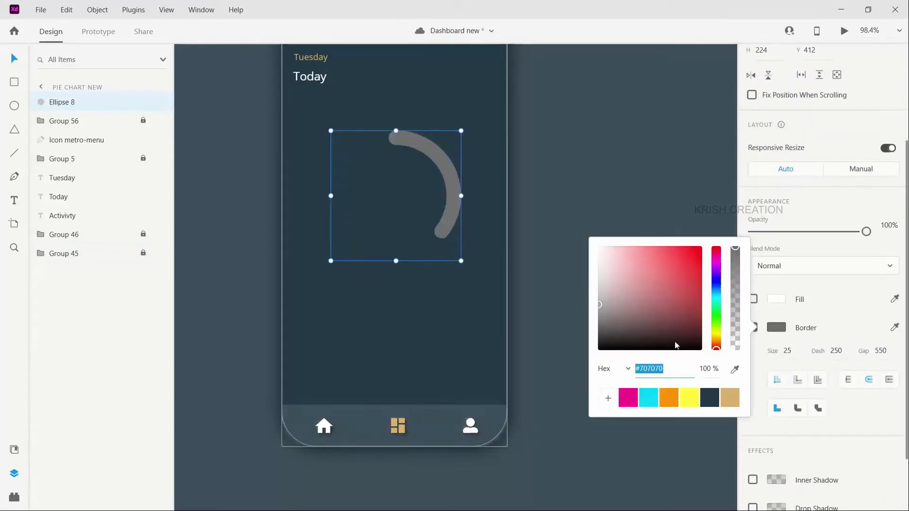
left_click(688, 398)
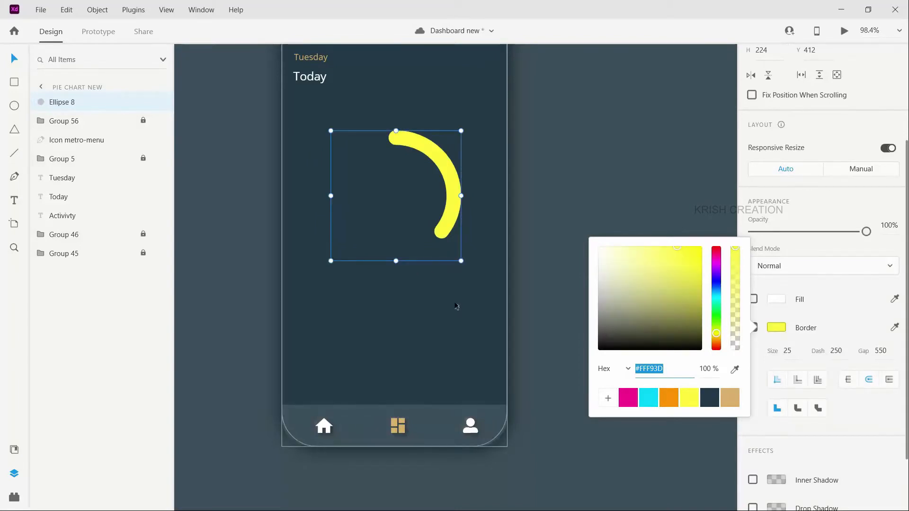
left_click(457, 244)
left_click(450, 232)
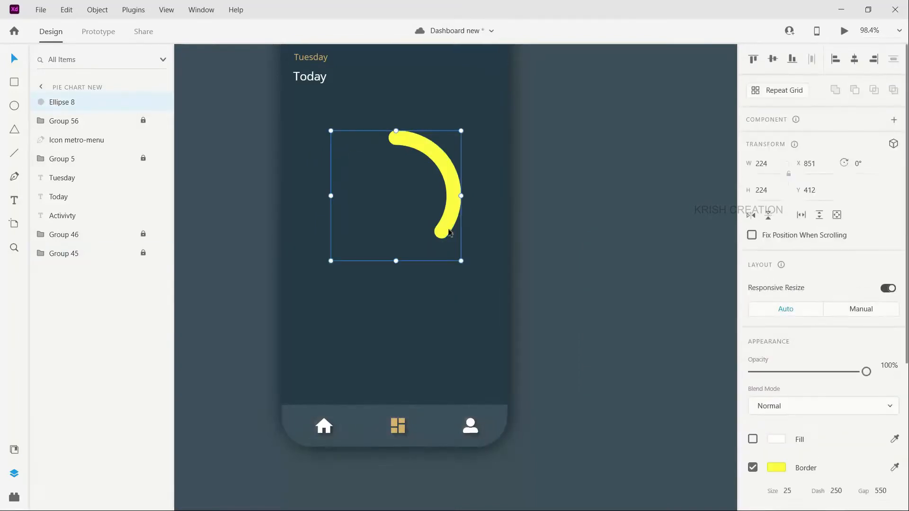
Rename the arc's layer as yellow.
double_click(66, 103)
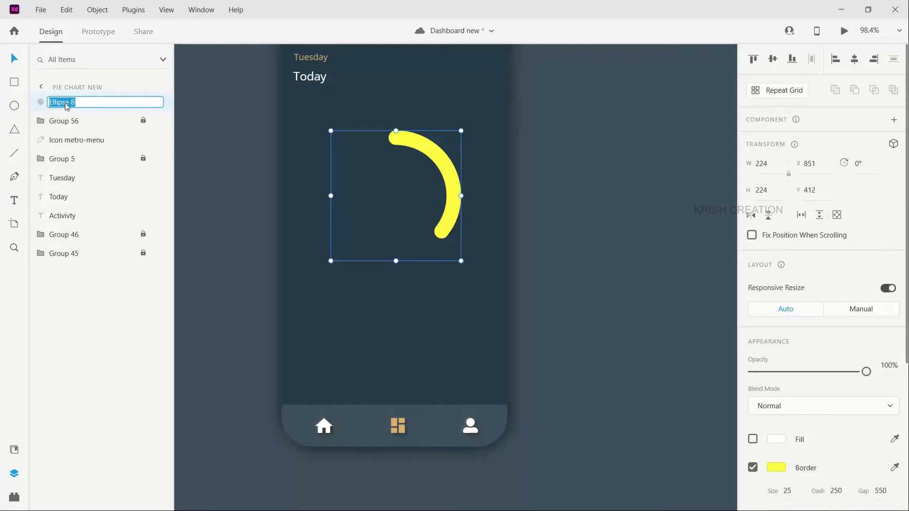
type("yellow")
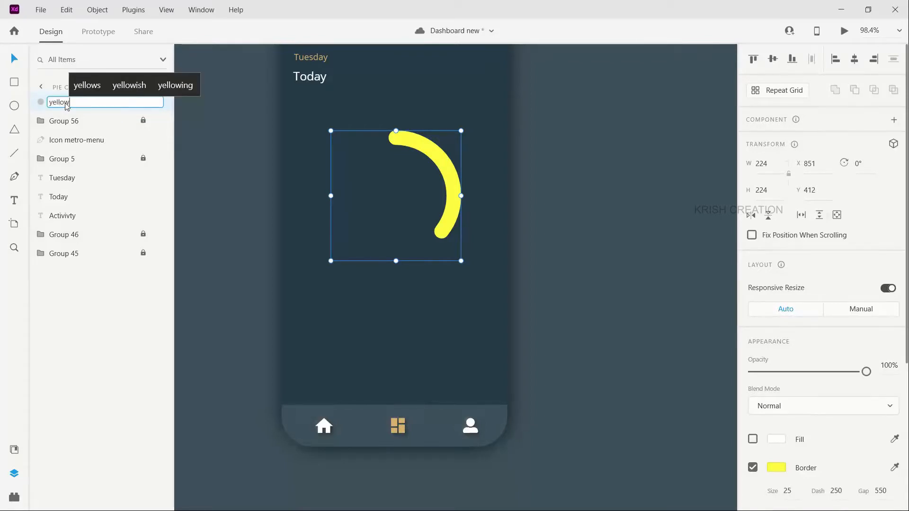
key("Return")
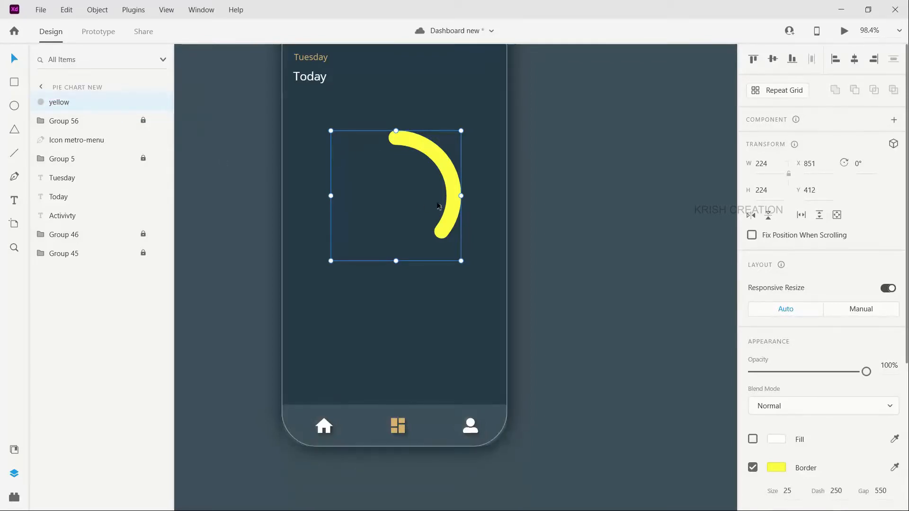
Duplicate the yellow arc in place and colour the copy's border with the saved cyan swatch.
key("ctrl+d")
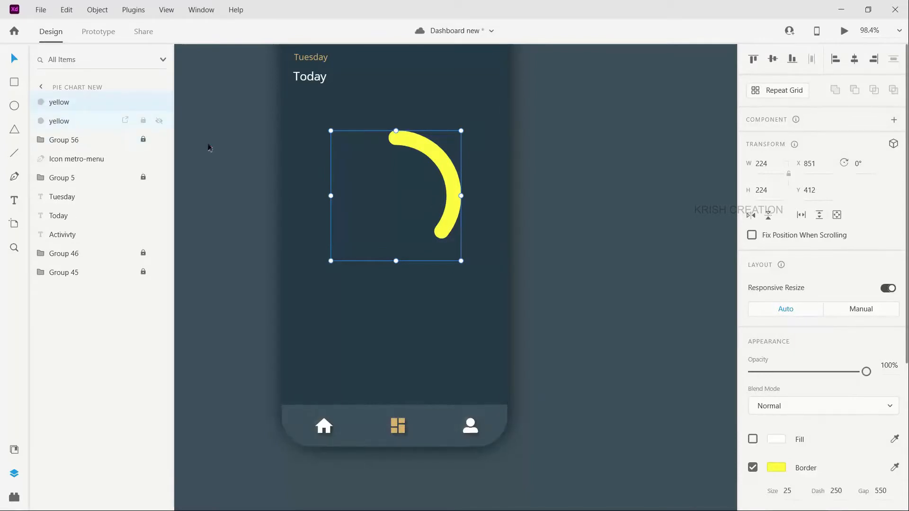
double_click(66, 104)
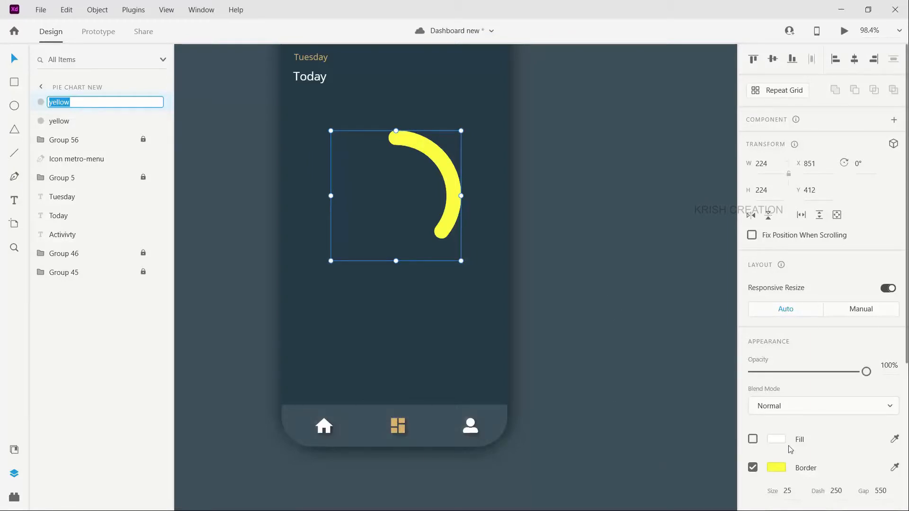
left_click(781, 469)
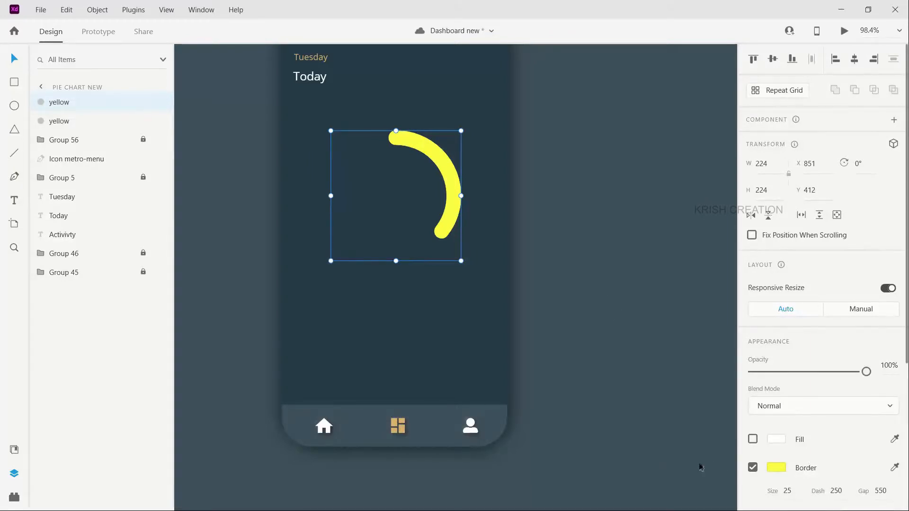
left_click(773, 470)
left_click(669, 495)
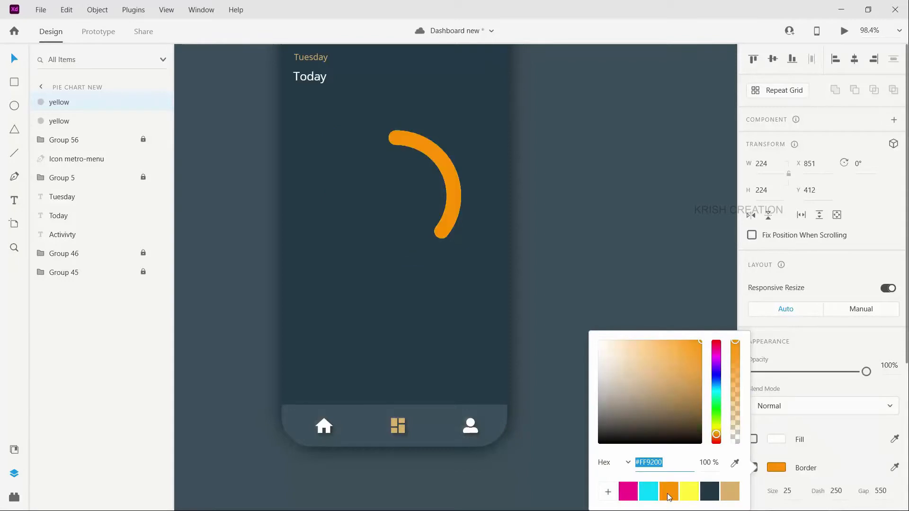
left_click(648, 495)
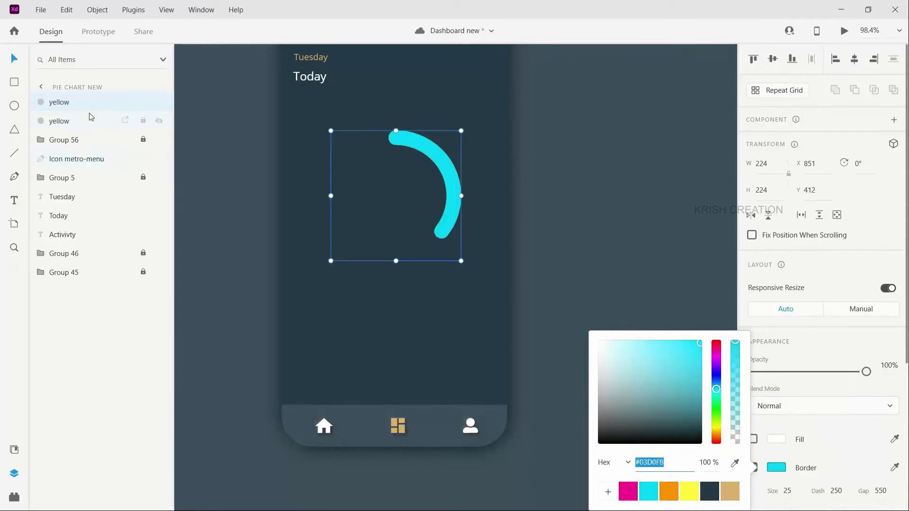
Rename the cyan arc's layer as Blue.
double_click(59, 103)
type("B")
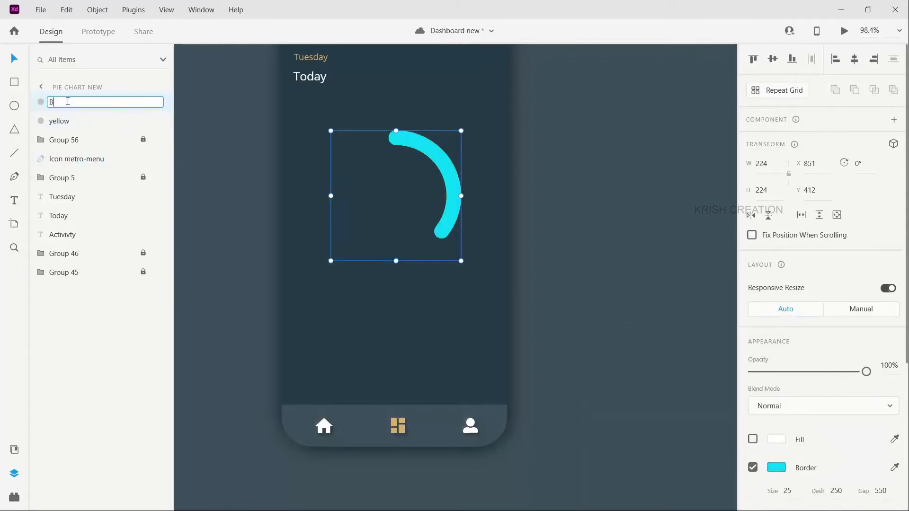
type("lue")
key("Return")
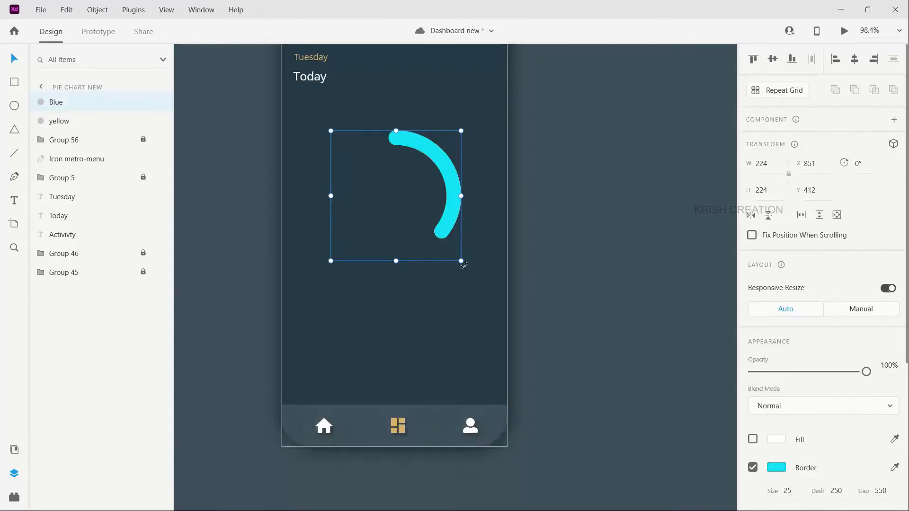
Rotate the Blue arc to about 123° so it continues from the yellow one, and set its border dash to 120.
left_click_drag(465, 267, 286, 224)
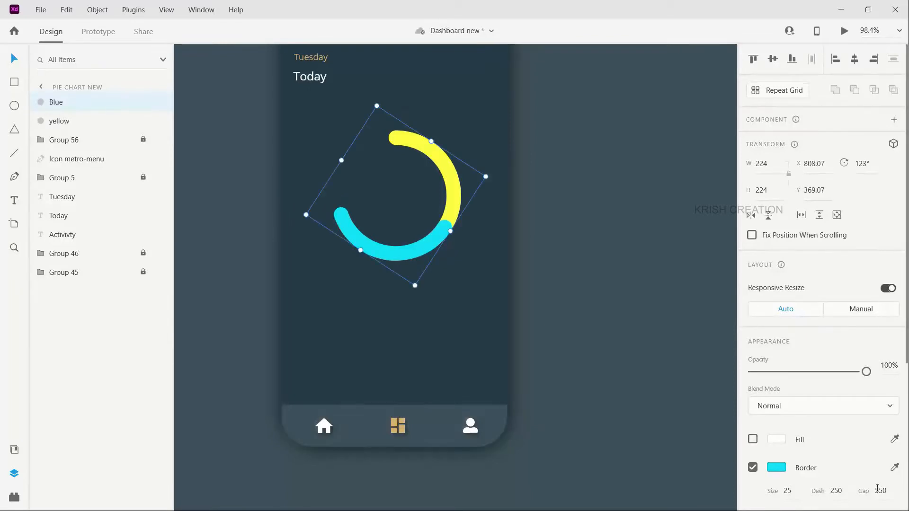
scroll(845, 426, "down", 5)
left_click(842, 280)
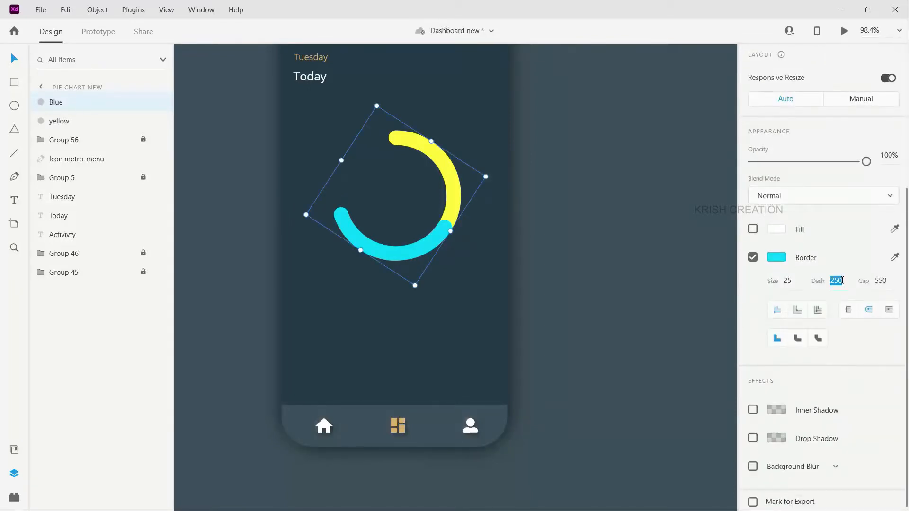
key("shift+Down")
key("shift+Down")
key("shift+Down")
key("shift+Down")
key("shift+Down")
key("shift+Down")
key("shift+Down")
key("shift+Down")
key("shift+Down")
key("shift+Down")
key("shift+Down")
key("shift+Down")
key("shift+Down")
key("shift+Down")
key("shift+Down")
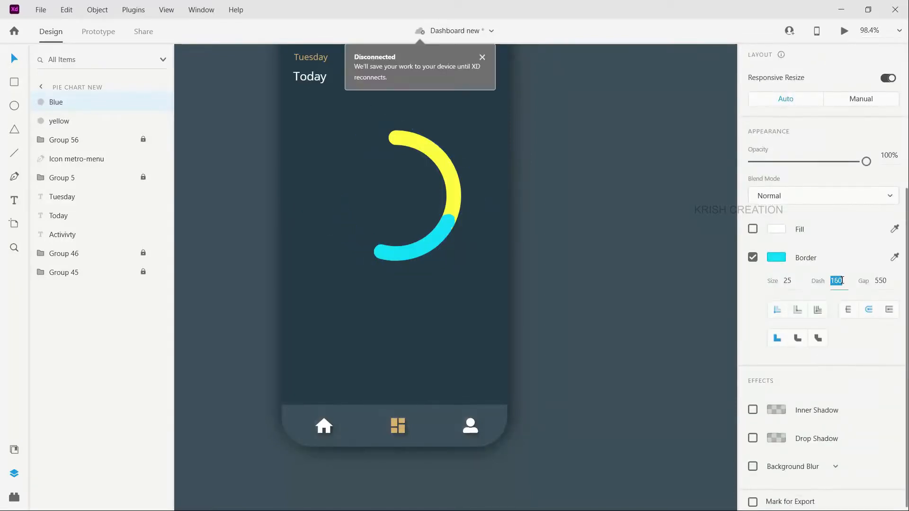
key("shift+Up")
key("shift+Up")
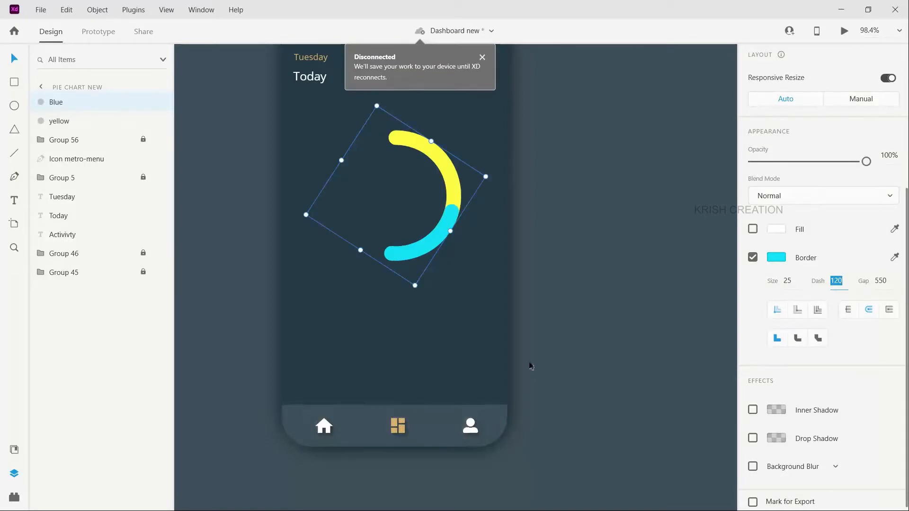
left_click(432, 288)
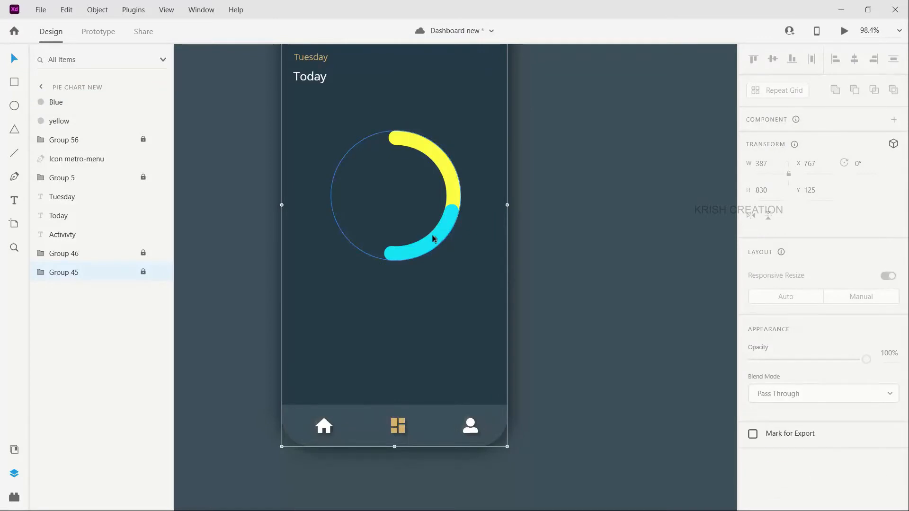
Duplicate the Blue arc in place and rename the copy's layer as orange.
left_click(433, 239)
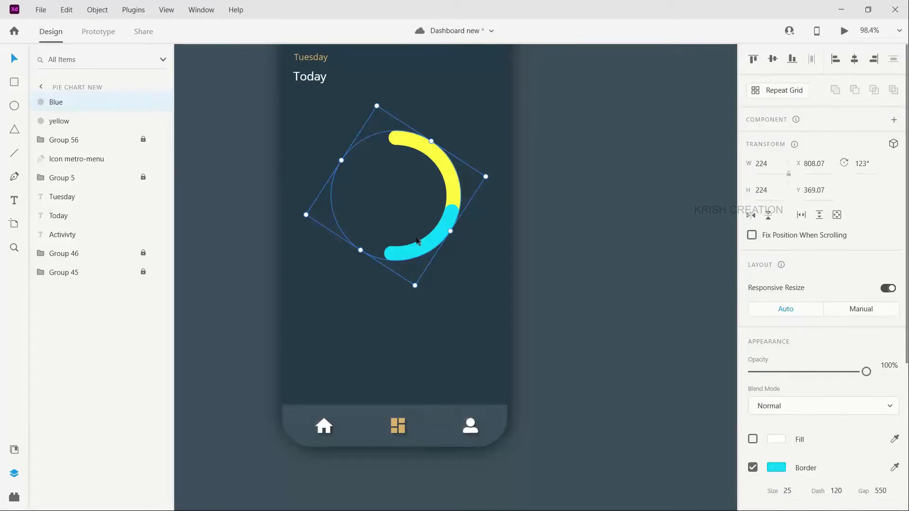
key("ctrl+d")
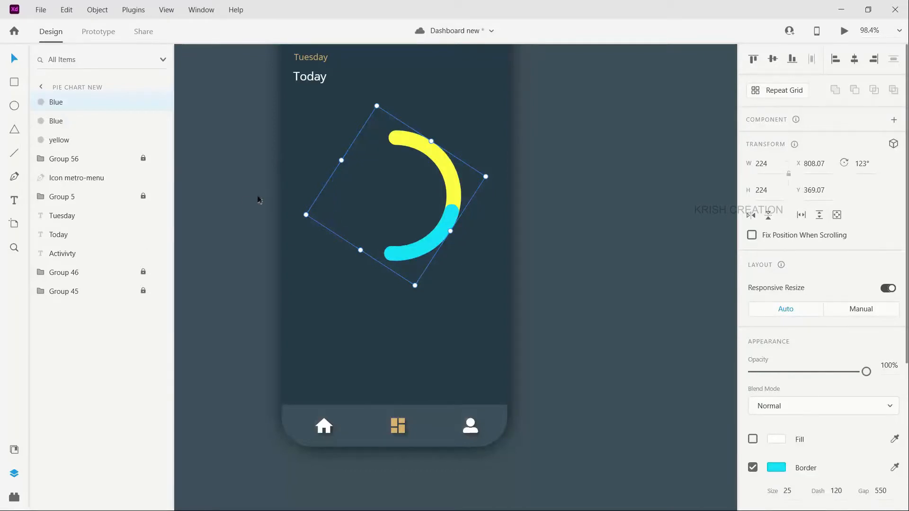
double_click(56, 102)
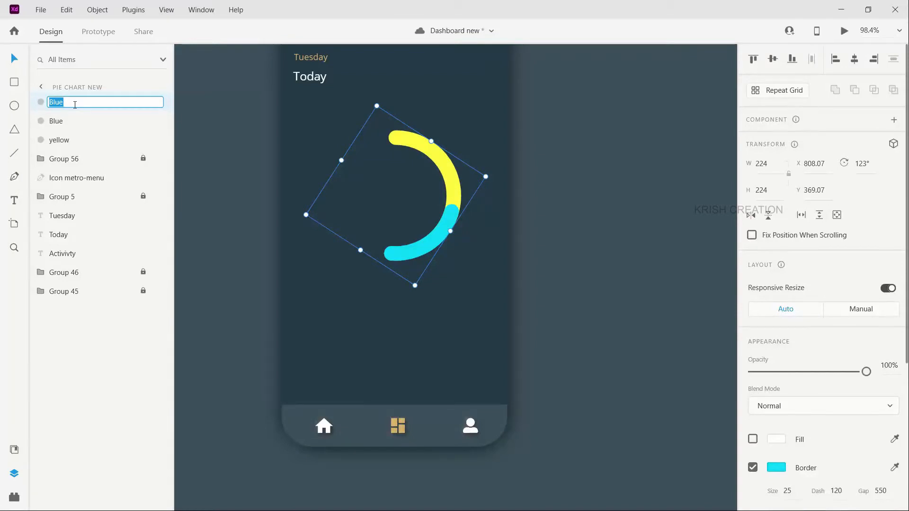
type("orage")
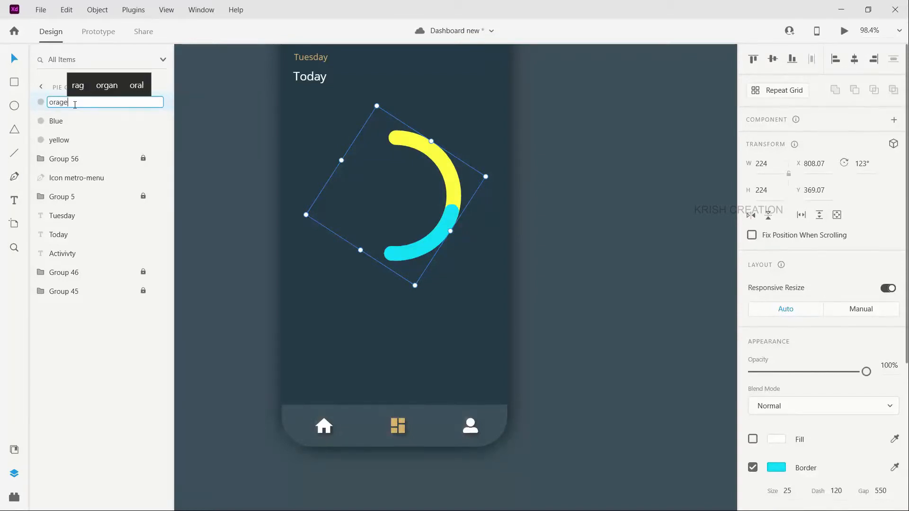
key("Return")
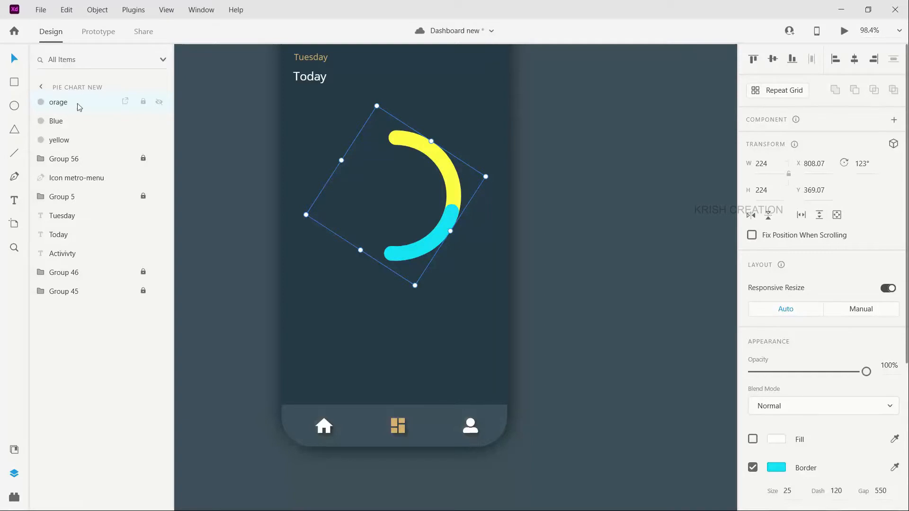
double_click(58, 102)
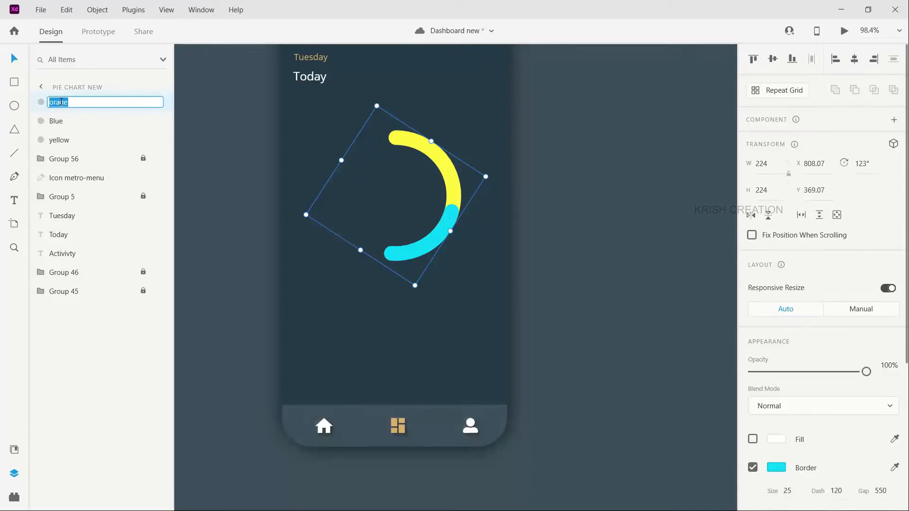
left_click(60, 102)
type("n")
key("Return")
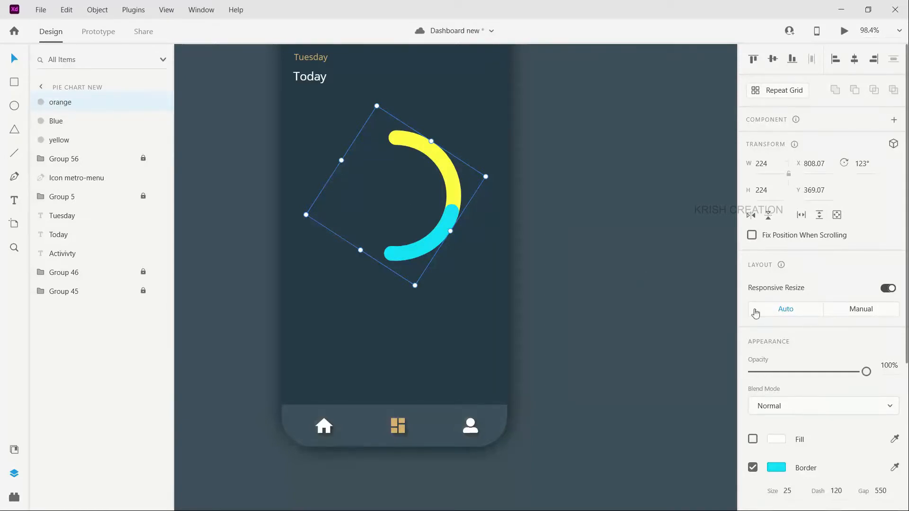
Colour the orange arc's border with the saved #FF9200 swatch and rotate it to about 202° so it continues from the cyan arc.
scroll(767, 284, "down", 5)
left_click(783, 257)
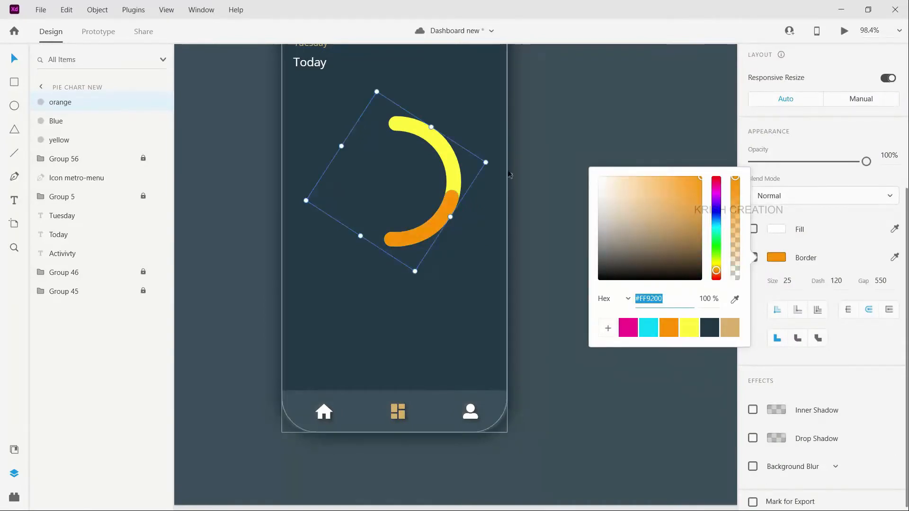
left_click_drag(492, 163, 439, 283)
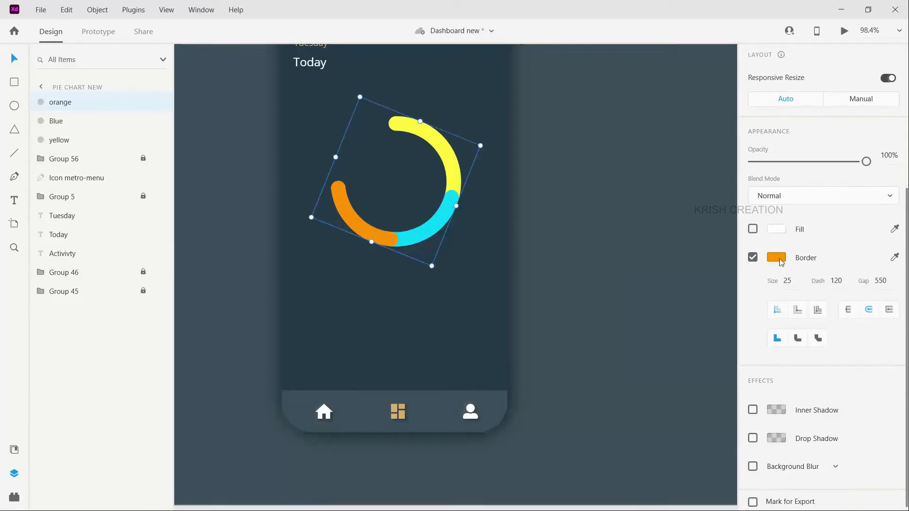
Recolour the orange arc's border with the saved tan swatch #DBAF6B at 100% opacity.
left_click(782, 261)
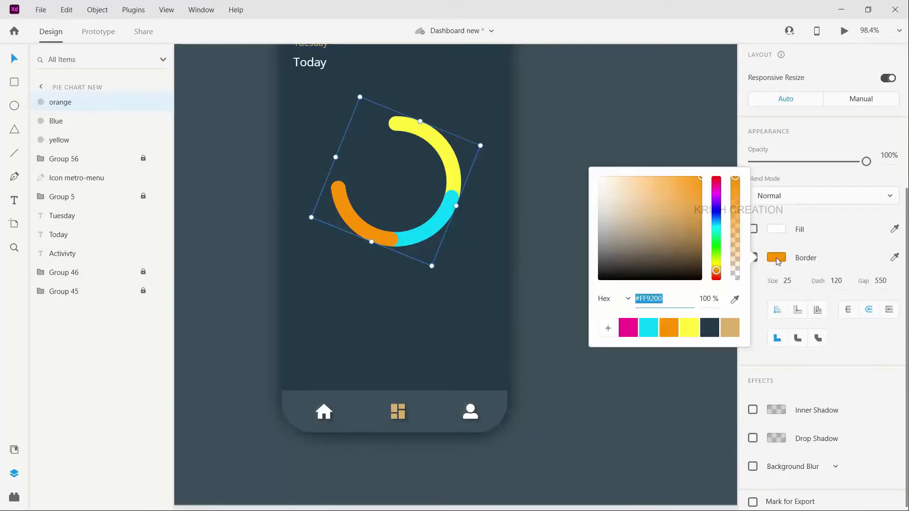
left_click(737, 218)
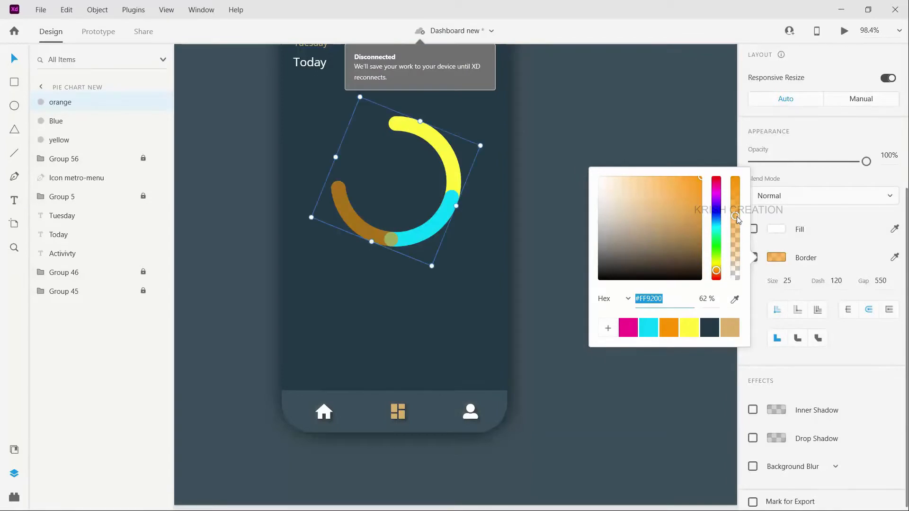
left_click_drag(738, 218, 736, 179)
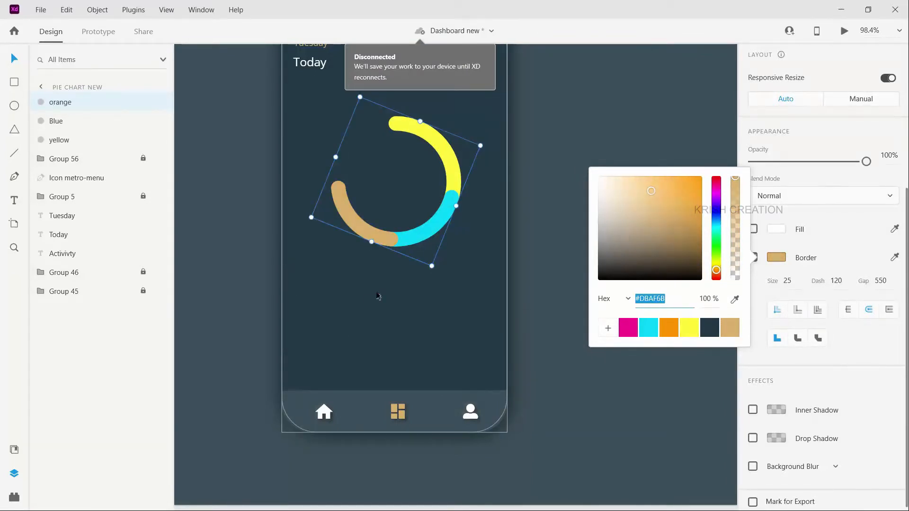
Try a border dash of 60 on the tan arc, and undo the dash and position changes.
left_click(842, 288)
left_click(843, 286)
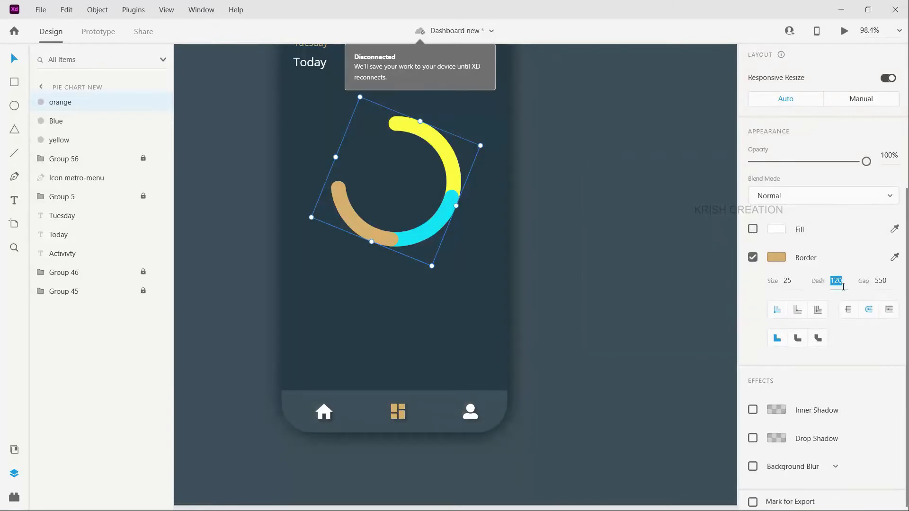
key("shift+Down")
key("shift+Down")
key("shift+Down")
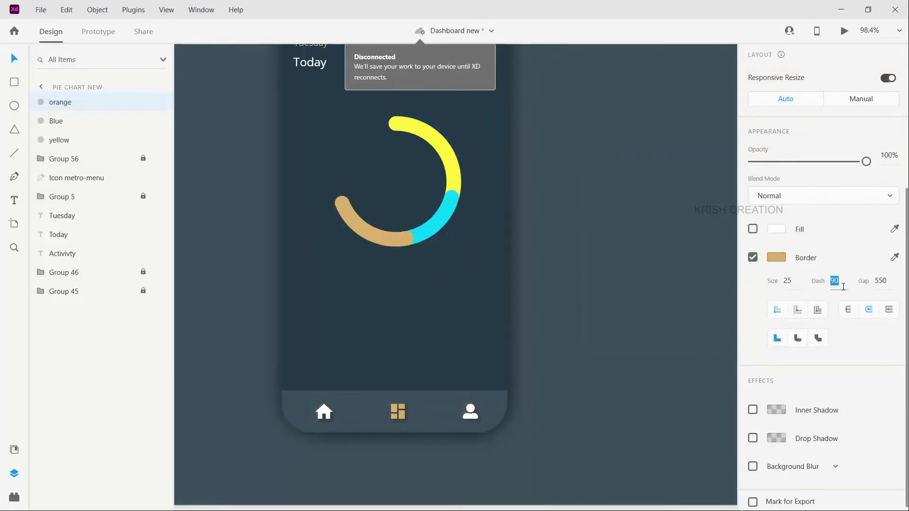
key("shift+Down")
key("shift+Down")
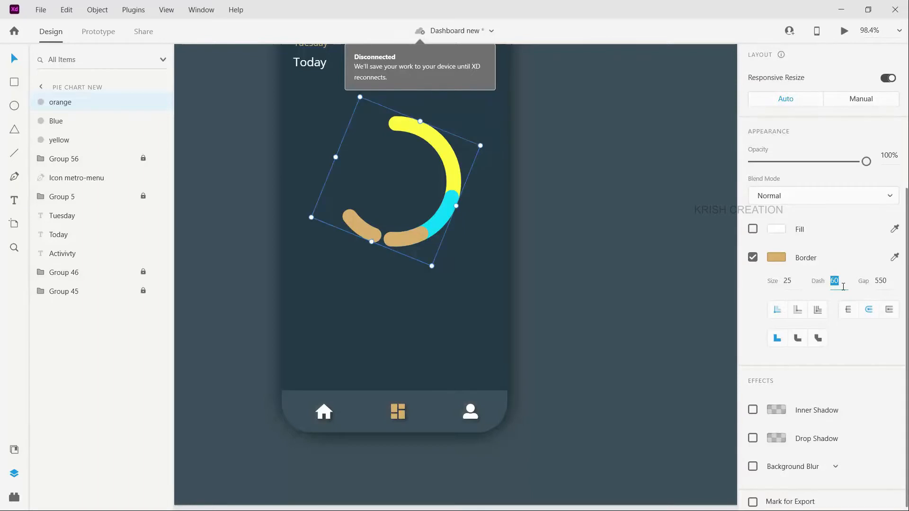
key("Return")
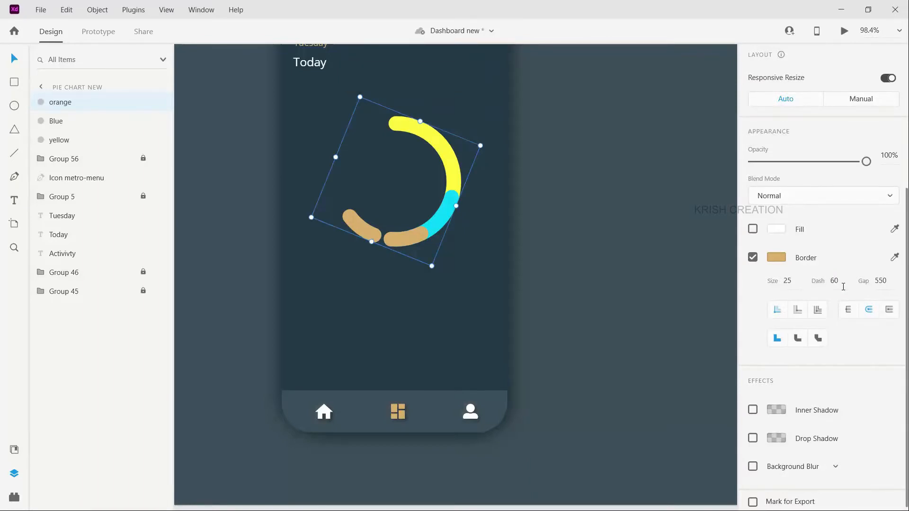
key("shift+Up")
key("shift+Up")
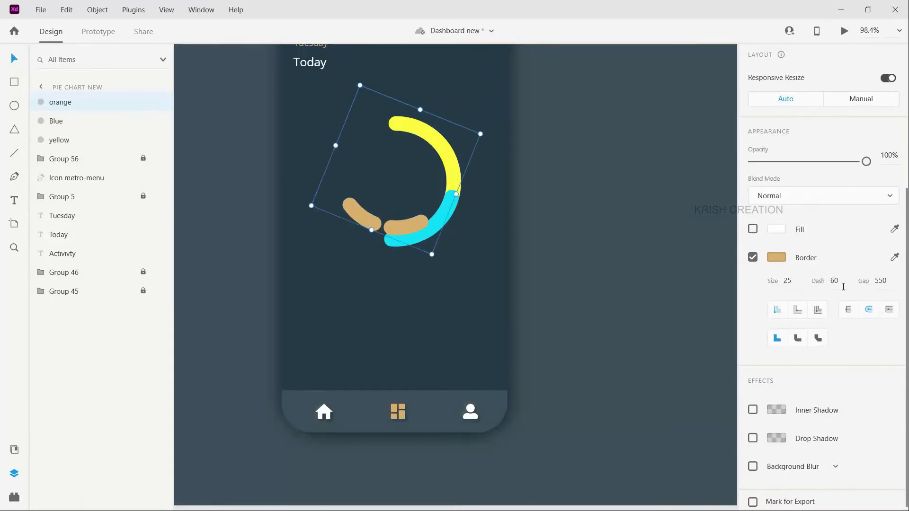
key("ctrl+z")
key("ctrl+z")
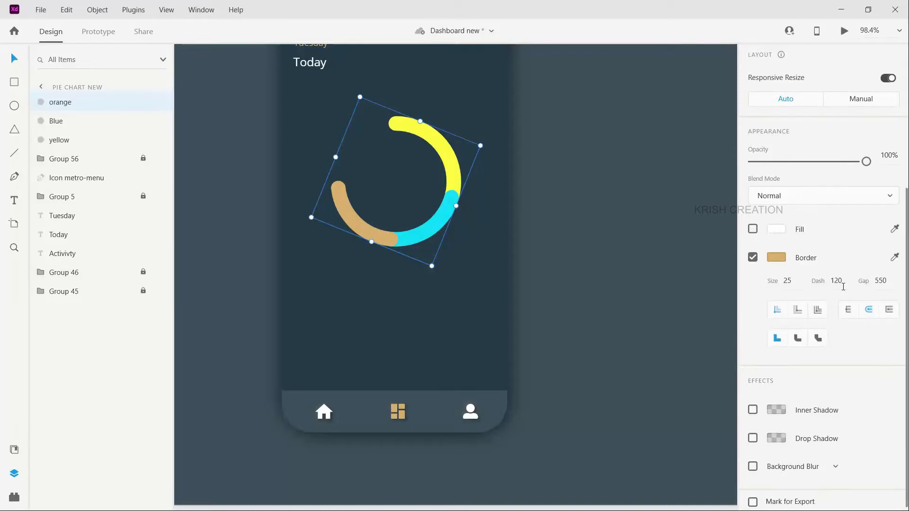
Set the tan arc's border dash to 80.
scroll(843, 287, "up", 3)
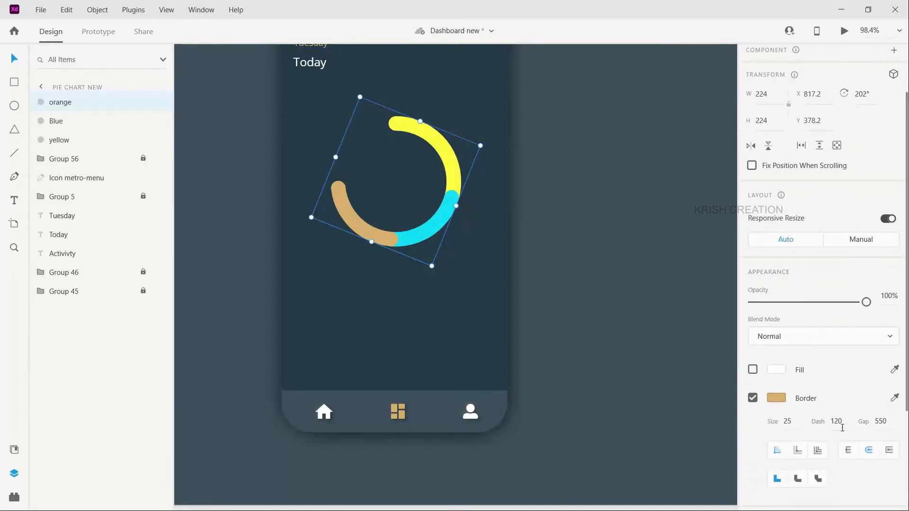
left_click(842, 428)
key("shift+Down")
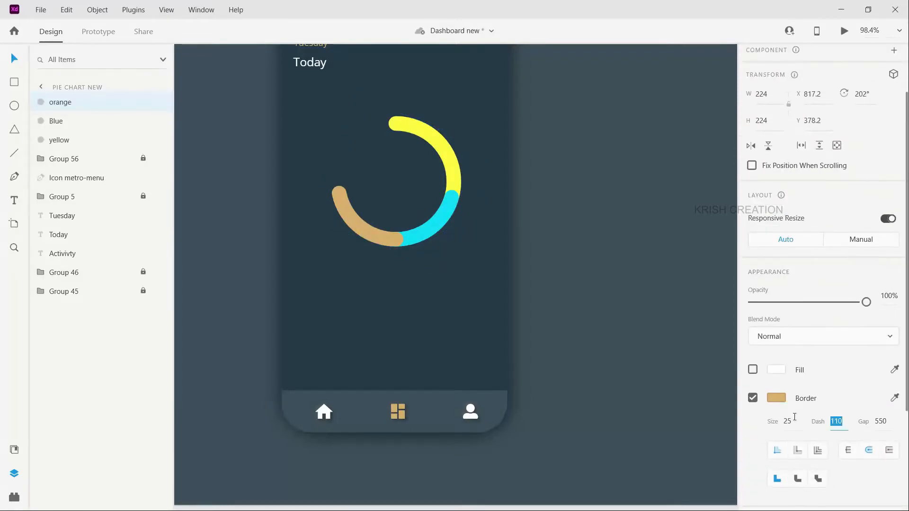
key("shift+Down")
key("shift+Down")
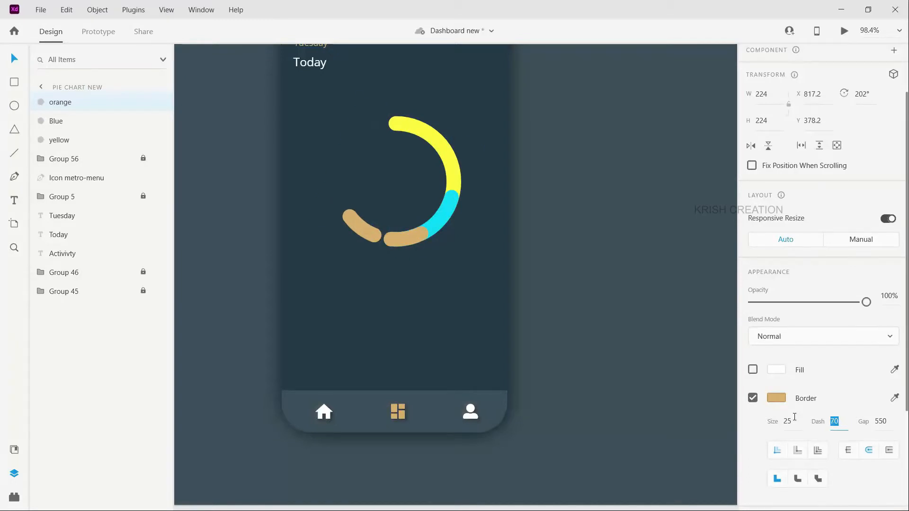
key("shift+Up")
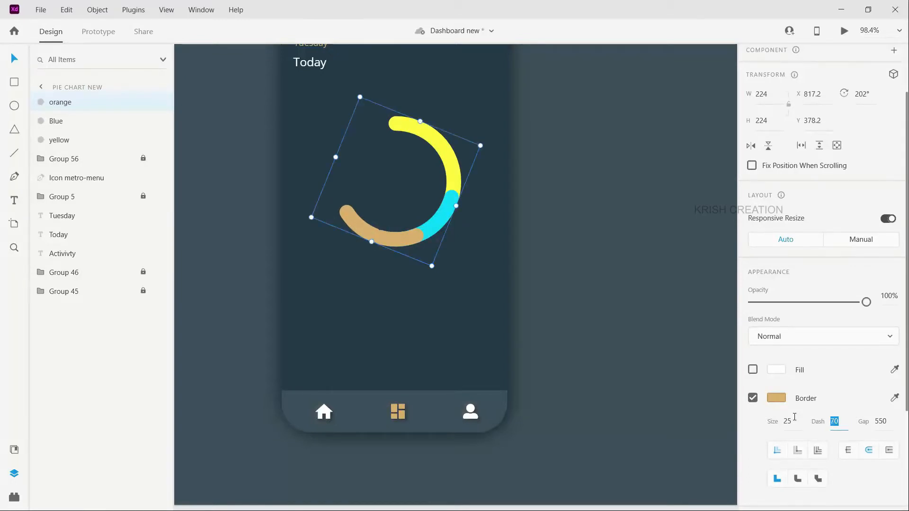
key("shift+Up")
Set the tan arc's border gap to 600, keeping the dash at 80, and rotate it to about 197° to meet the cyan arc.
left_click(884, 422)
key("shift+Up")
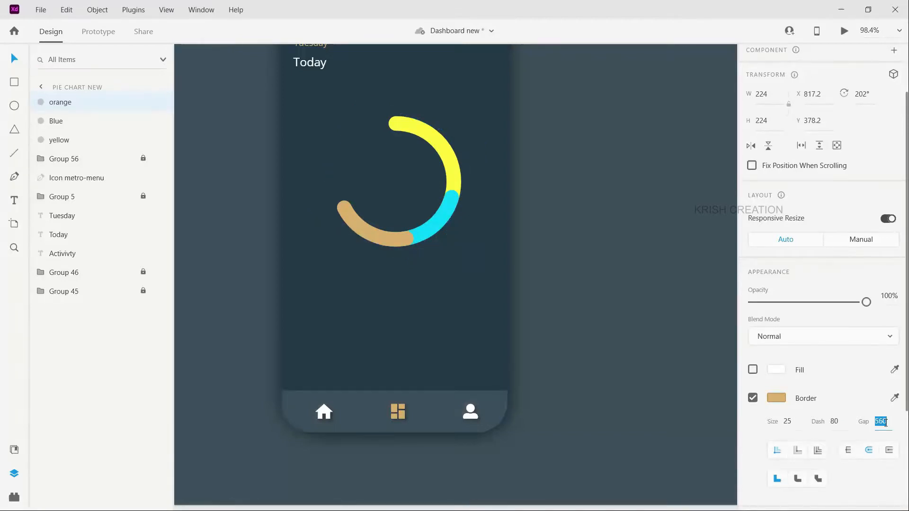
left_click(887, 388)
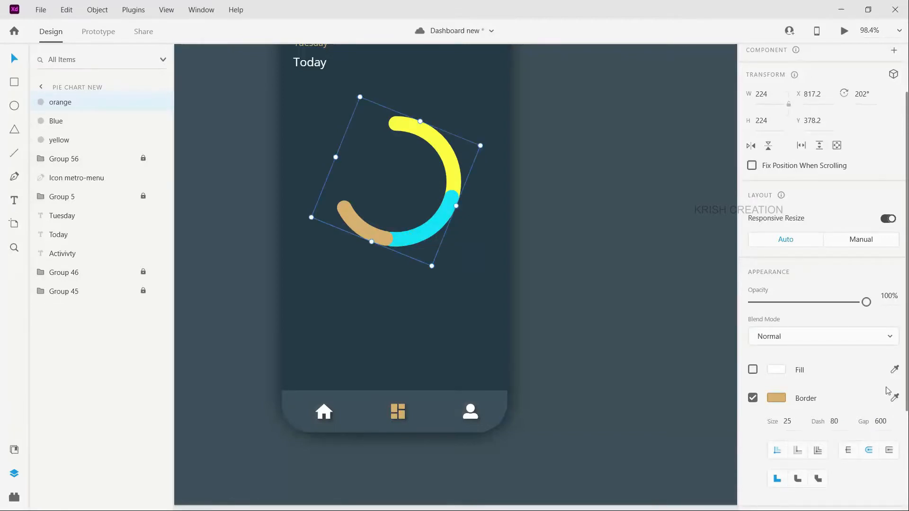
left_click(835, 423)
key("shift+Up")
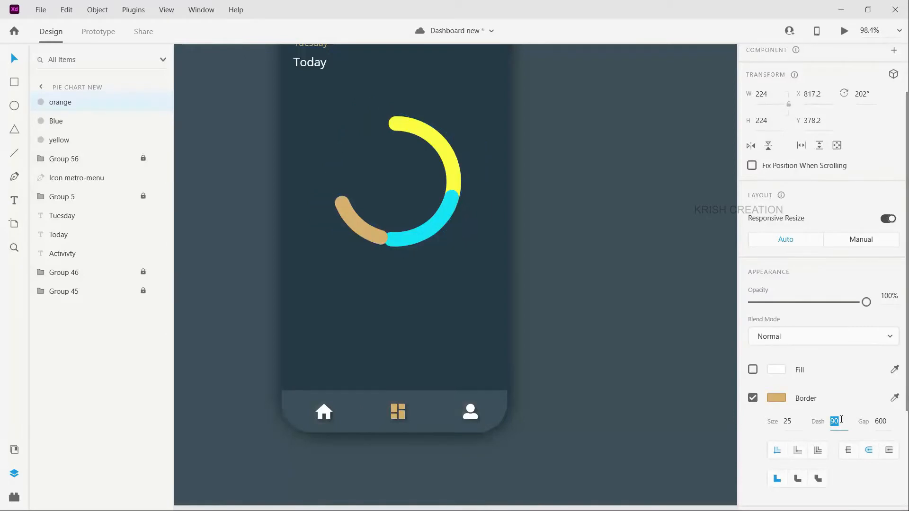
key("shift+Down")
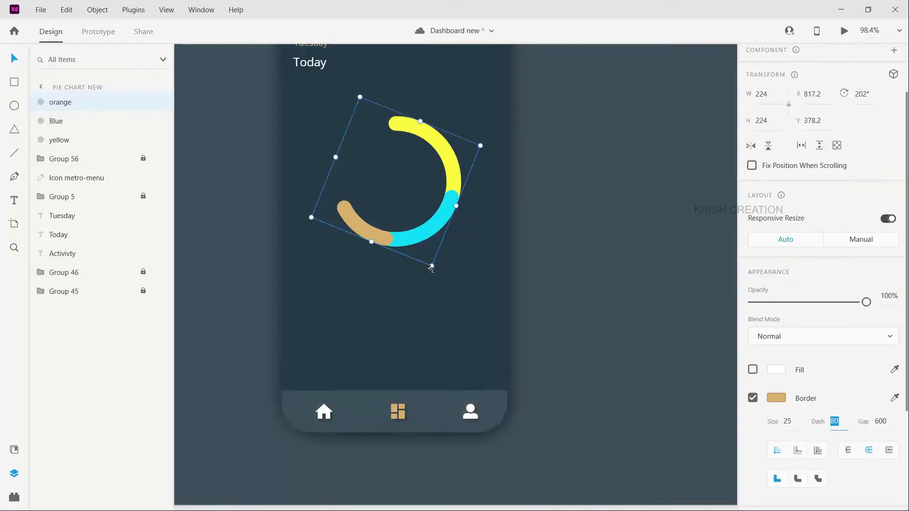
left_click_drag(432, 268, 440, 268)
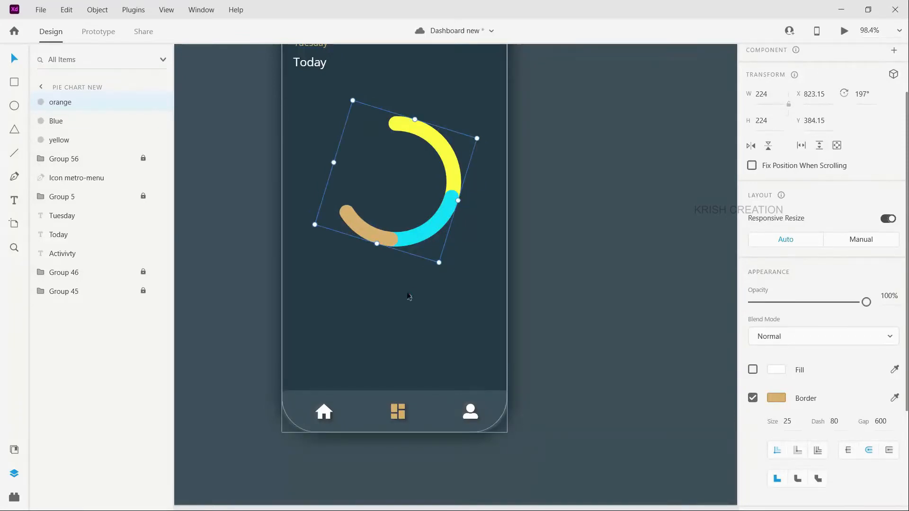
Duplicate the tan arc in place and colour the copy's border with the saved magenta swatch.
key("ctrl+d")
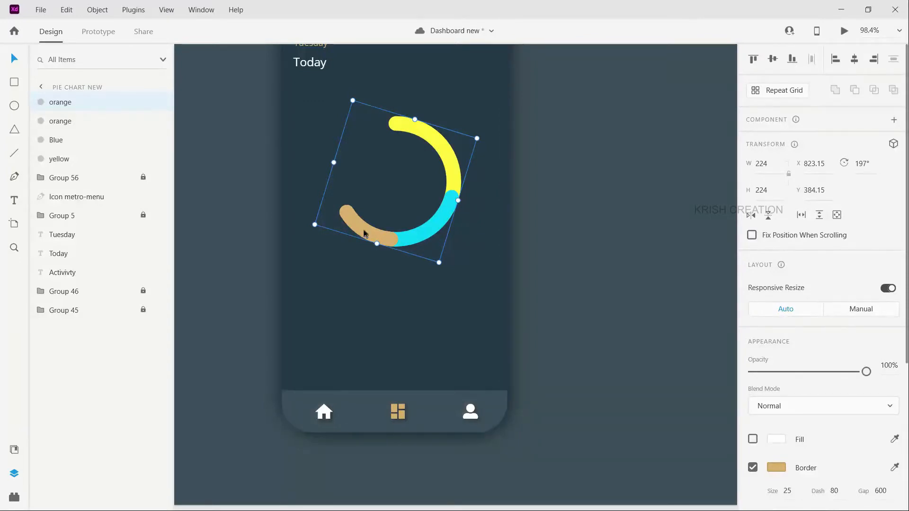
scroll(807, 400, "down", 3)
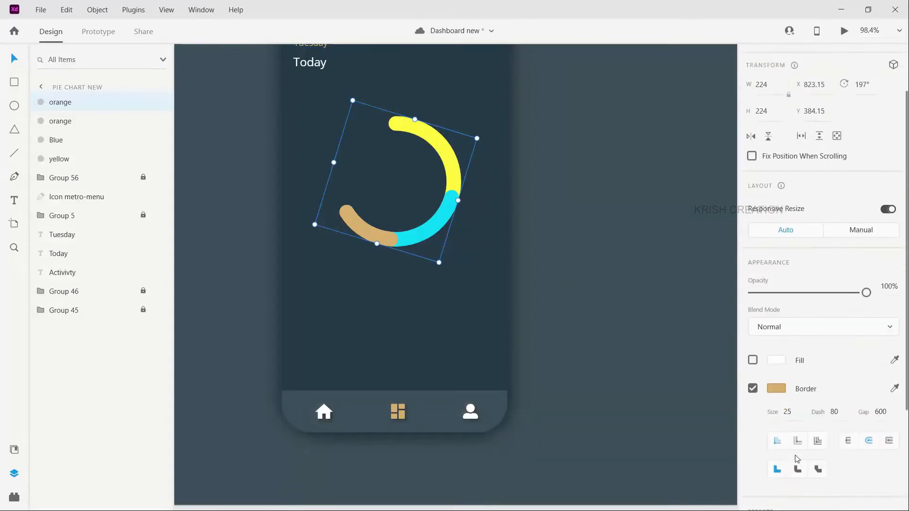
left_click(777, 327)
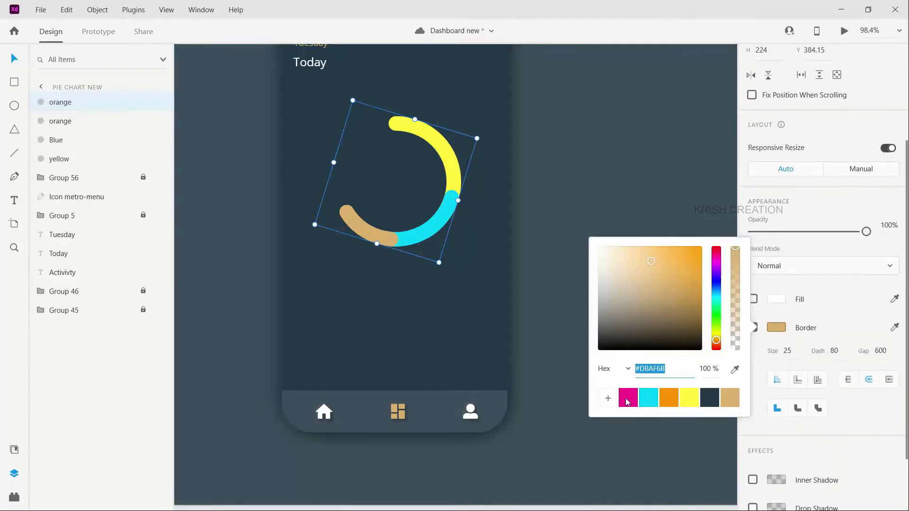
left_click(627, 402)
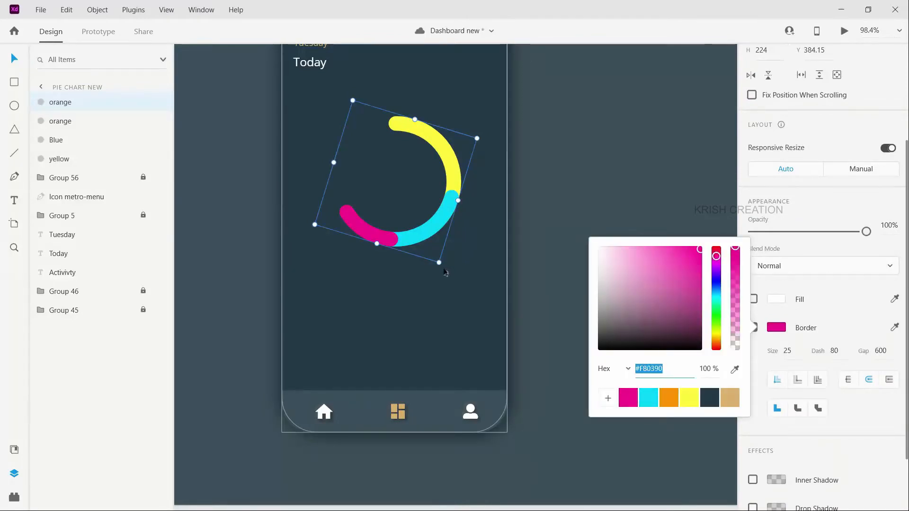
Rotate the magenta arc to about 239° so it continues from the tan one, and set its border dash to 150.
left_click(441, 264)
left_click_drag(441, 264, 352, 301)
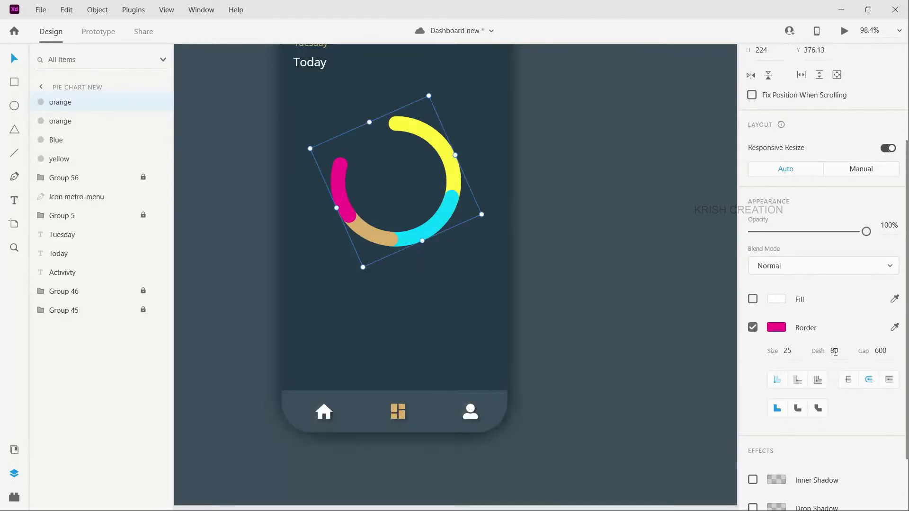
key("shift+Up")
key("shift+Up")
key("shift+Up")
key("shift+Up")
key("shift+Up")
key("shift+Up")
key("shift+Up")
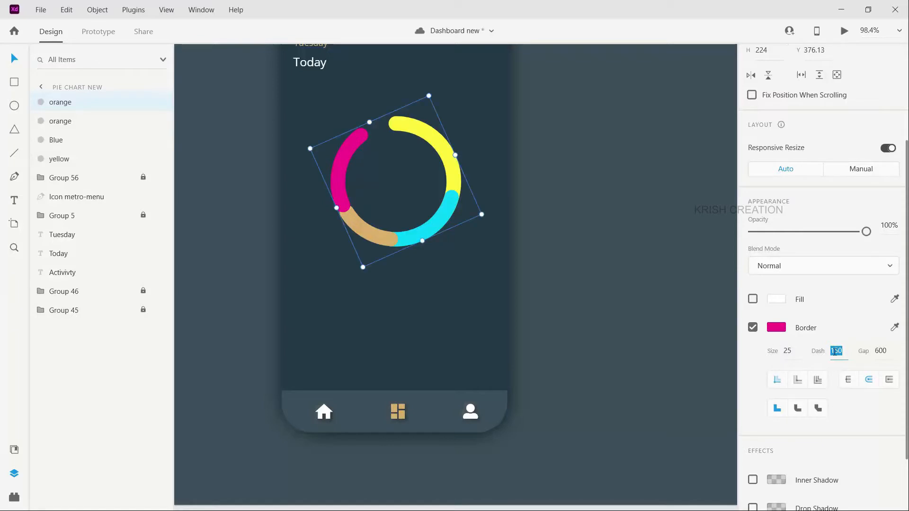
left_click_drag(363, 274, 370, 282)
left_click(415, 314)
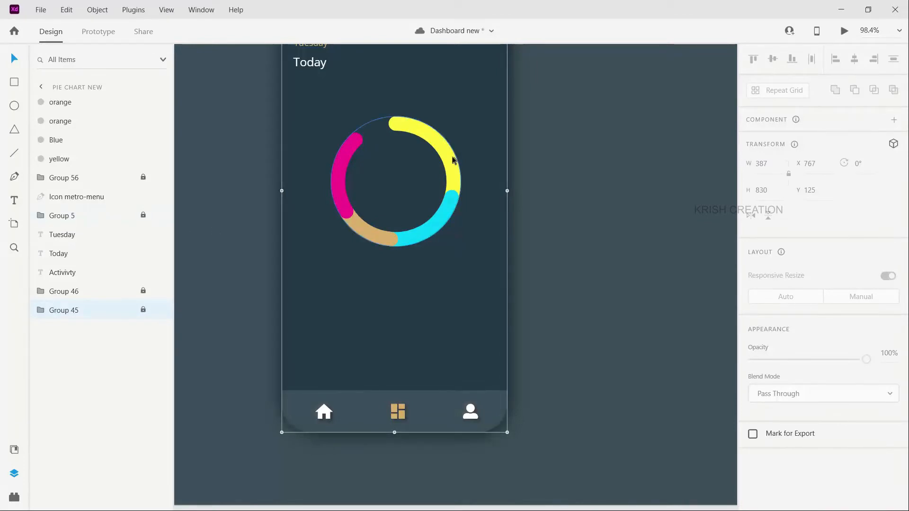
Rename the magenta arc's layer Pink and reorder the arc layers as yellow, Blue, orange and Pink.
left_click_drag(62, 158, 66, 102)
left_click(60, 121)
double_click(61, 122)
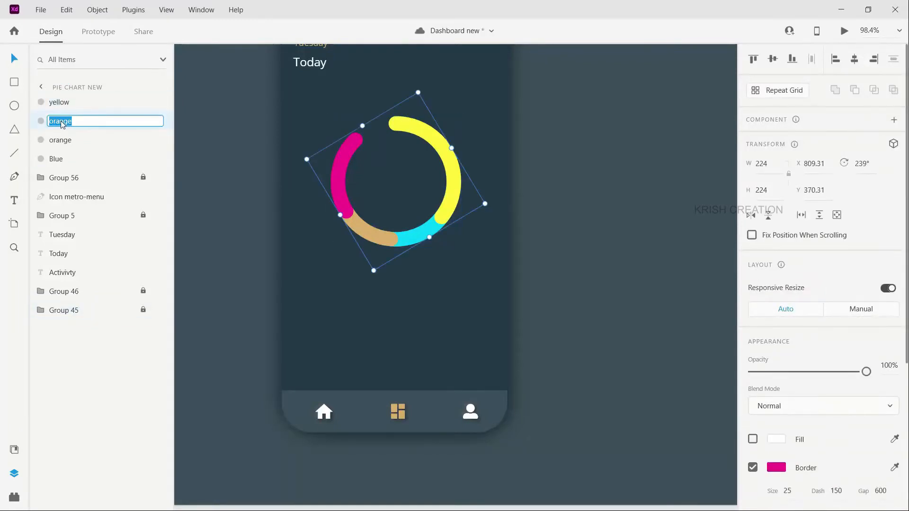
type("Pink")
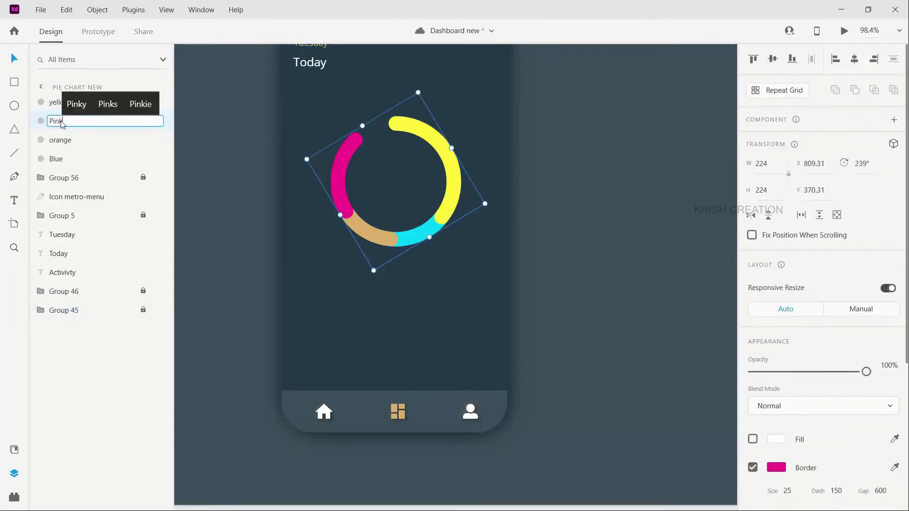
key("Return")
mouse_move(53, 124)
left_mouse_down()
mouse_move(57, 161)
mouse_move(60, 114)
left_mouse_up()
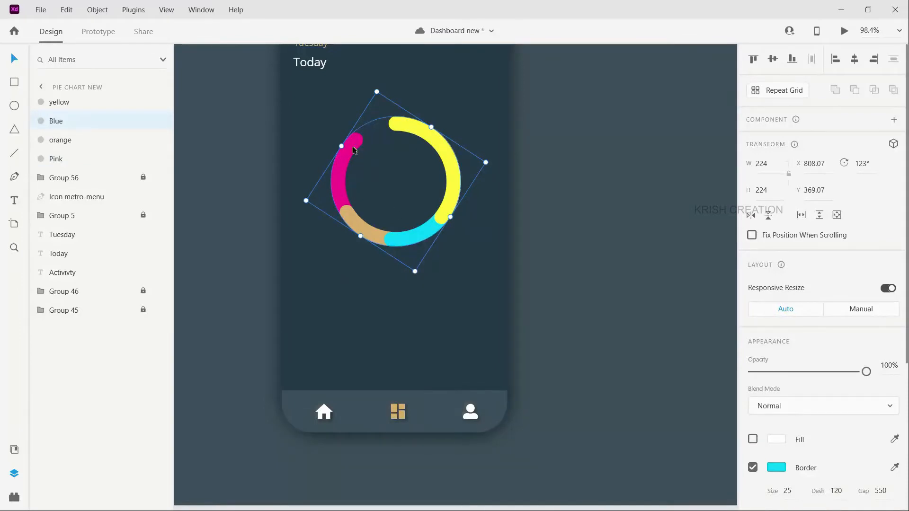
Duplicate the Pink arc in place and rename the copy Circle.
left_click(352, 150)
left_click(51, 163)
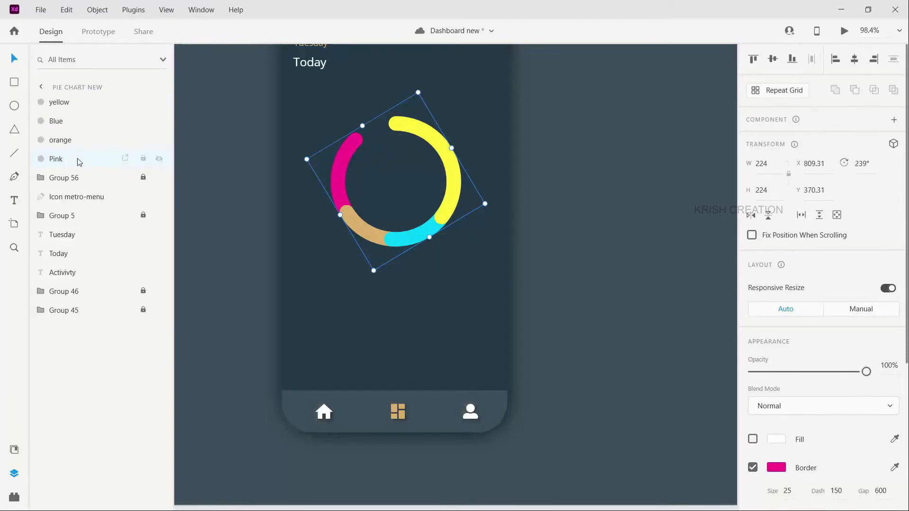
key("ctrl+d")
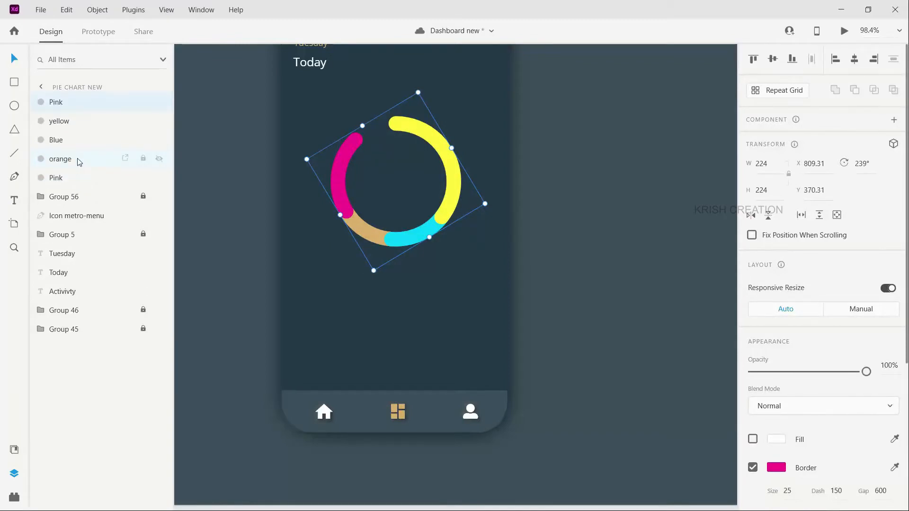
double_click(57, 102)
type("Circle")
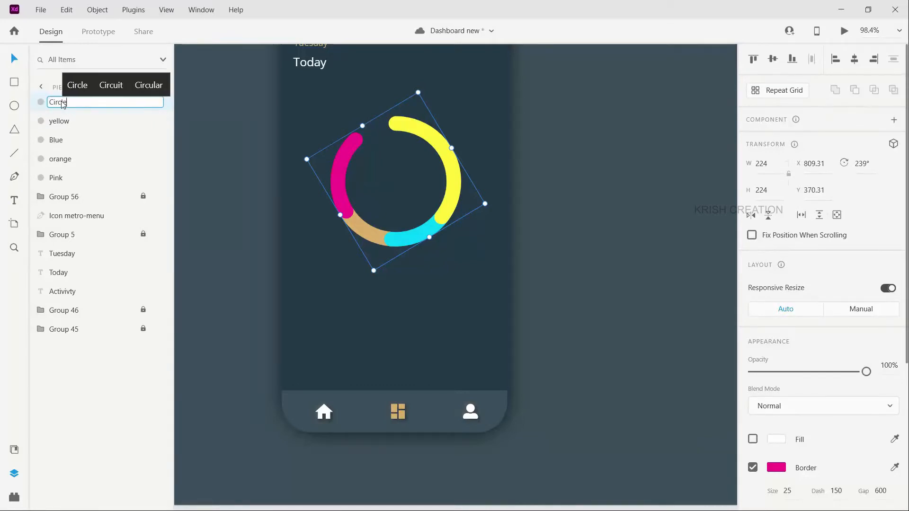
key("Return")
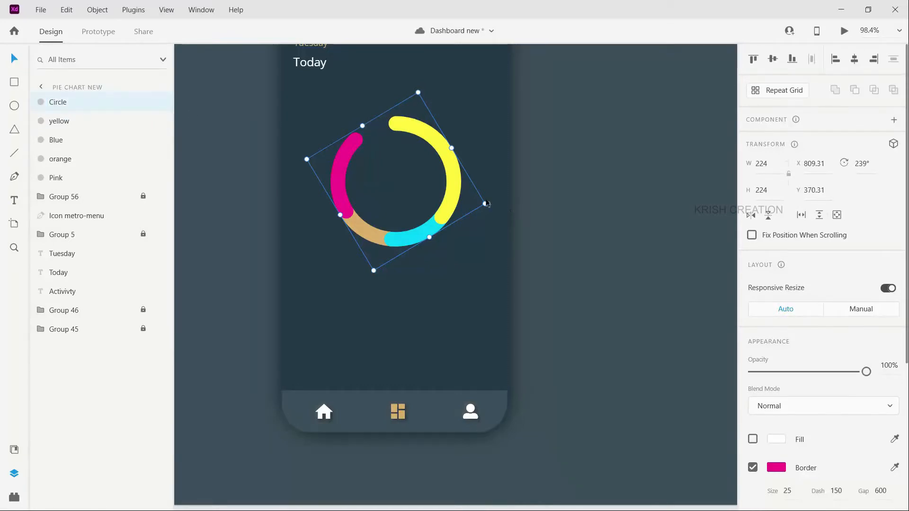
Set Circle's border dash and gap to 0 and lower its opacity to 15%.
scroll(823, 354, "down", 3)
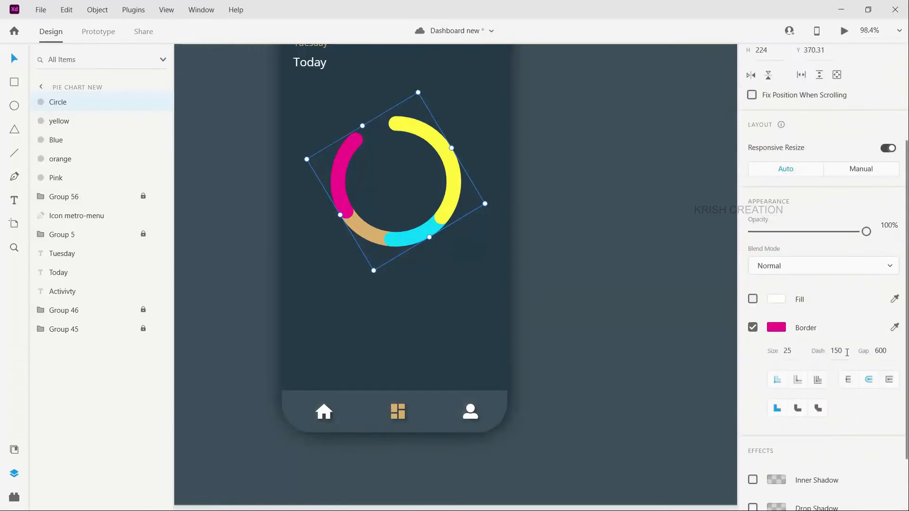
left_click_drag(848, 352, 829, 352)
type("0")
left_click_drag(889, 350, 872, 353)
type("0")
key("Return")
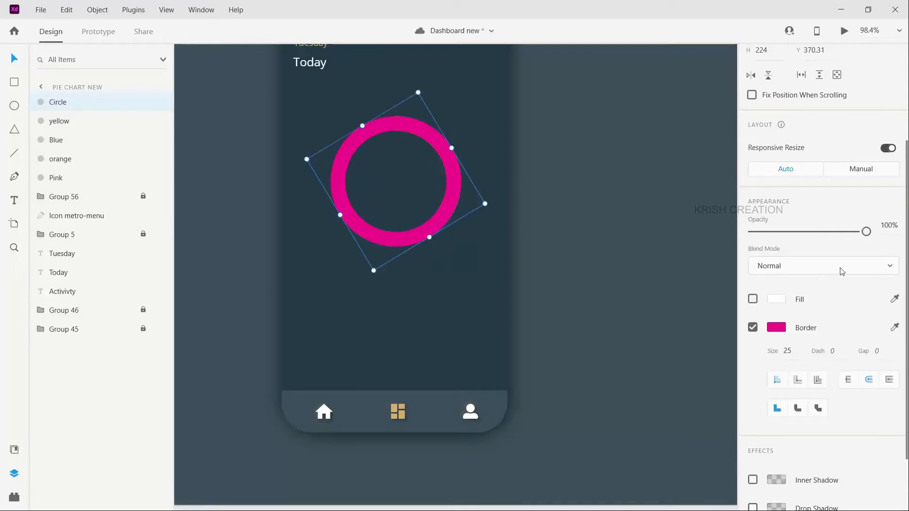
left_click_drag(780, 235, 770, 234)
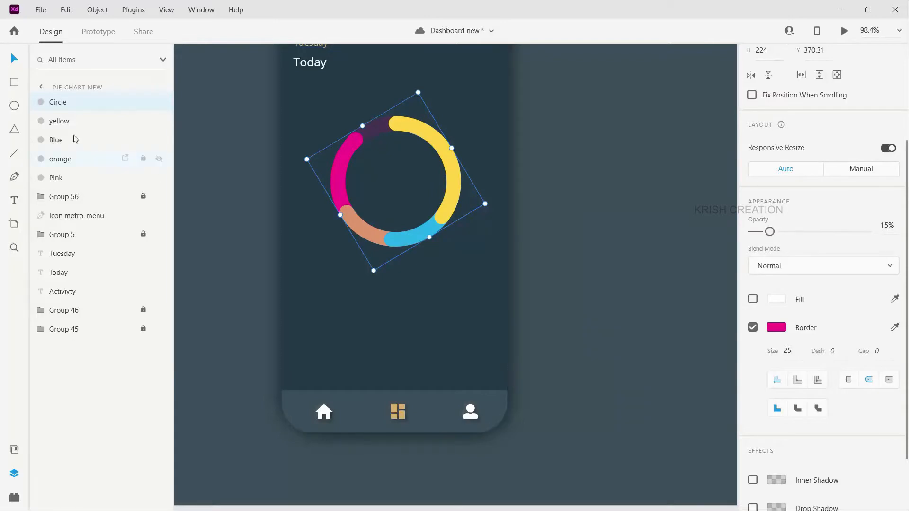
Colour Circle's border with the saved cyan swatch and move its layer below Pink, behind all the arcs.
left_click(776, 328)
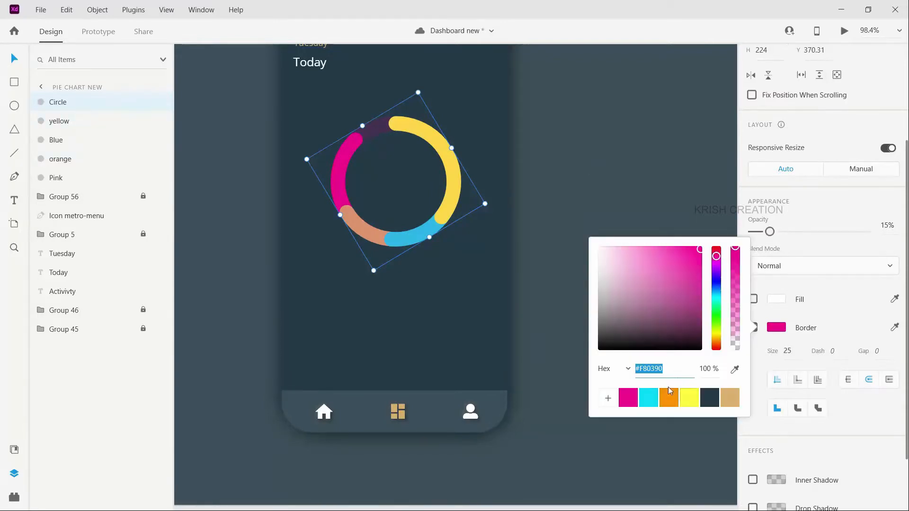
left_click(649, 398)
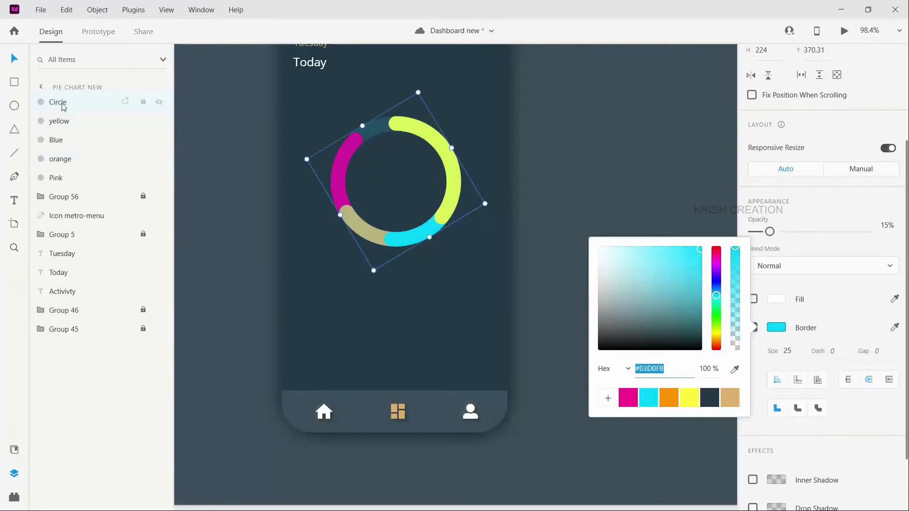
left_click_drag(61, 102, 61, 190)
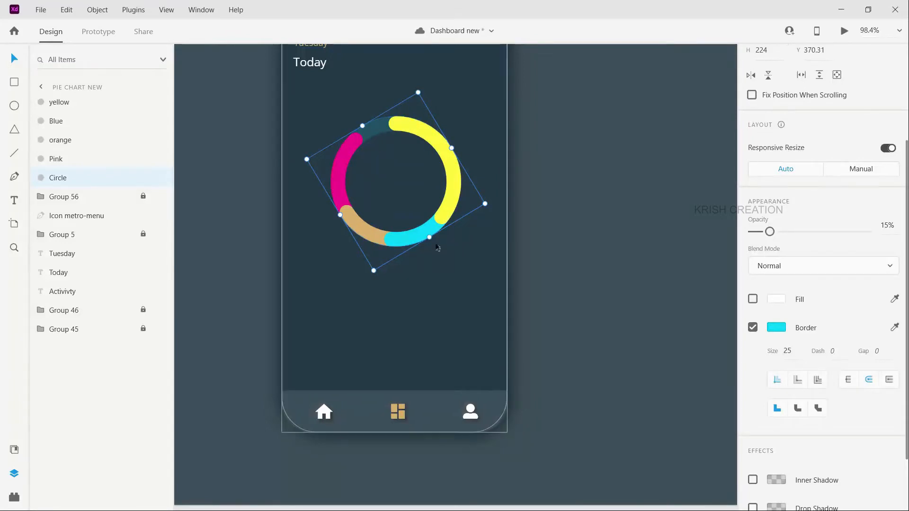
left_click(444, 310)
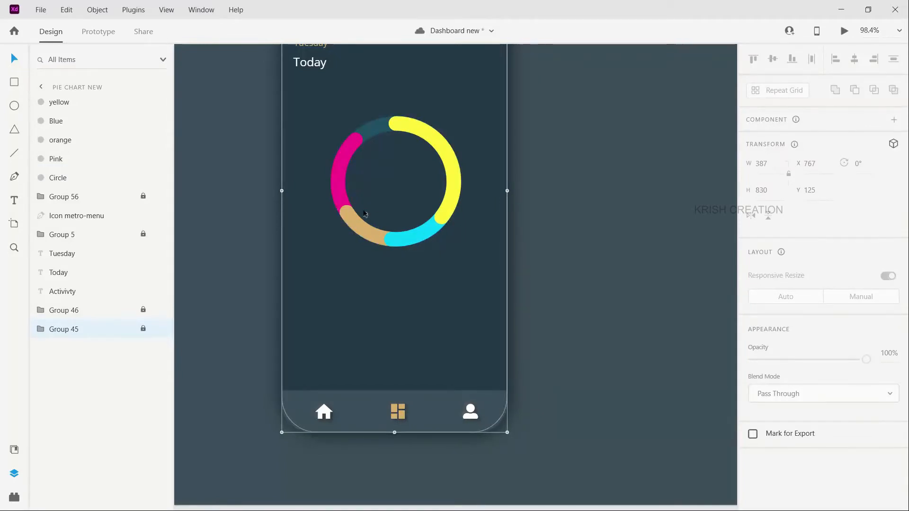
Move all four arcs and the Circle together 50 px down on the phone screen.
double_click(330, 138)
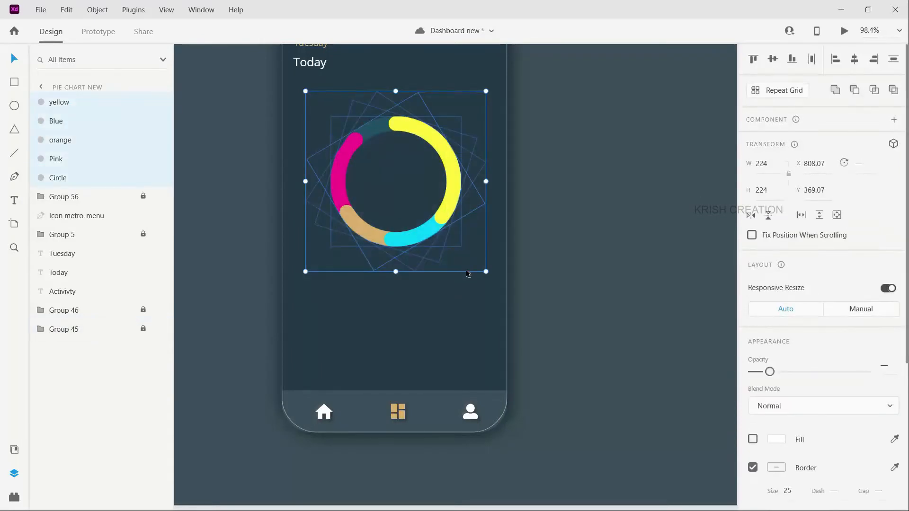
key("shift+Down")
key("shift+Down")
key("shift+Down")
key("shift+Down")
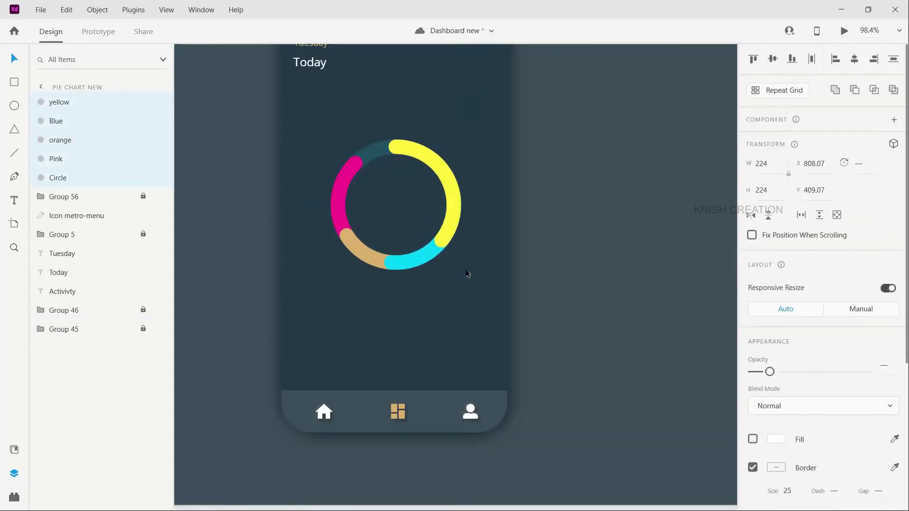
key("shift+Down")
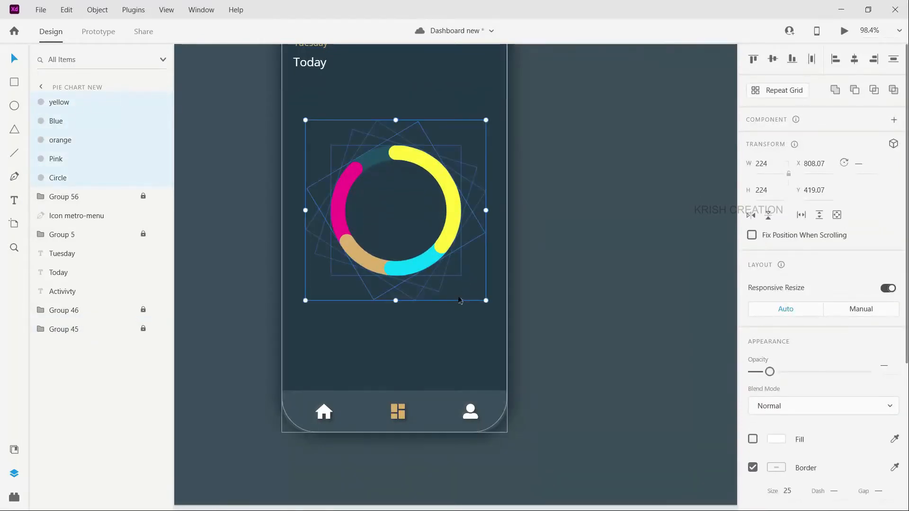
left_click(459, 322)
Move the group with profile picture, arrows and legend from the iPhone 12, 12 Pro – 1 artboard onto the phone screen around the ring.
scroll(458, 319, "down", 1)
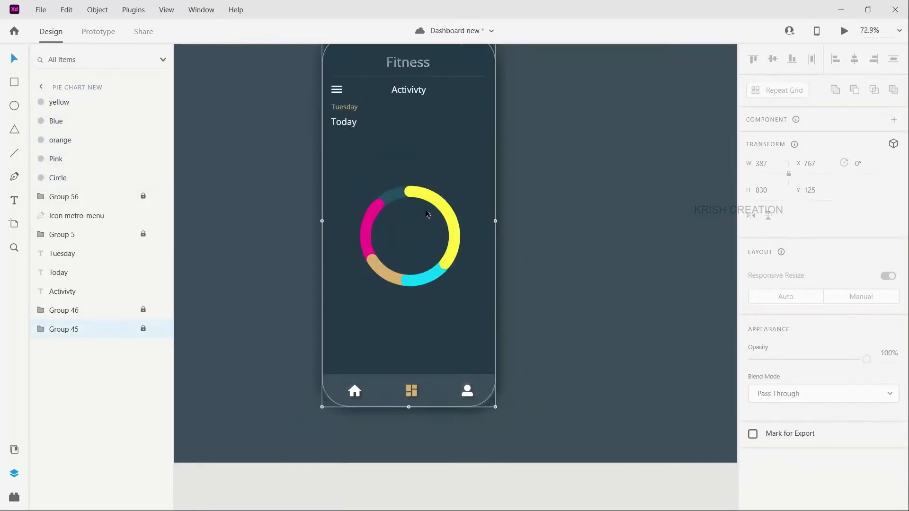
scroll(425, 212, "down", 2)
scroll(411, 225, "left", 10)
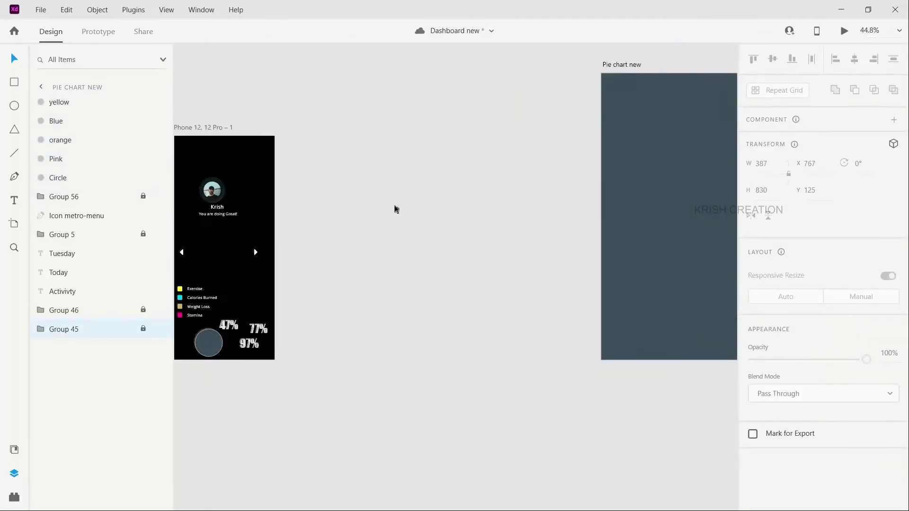
left_click(294, 215)
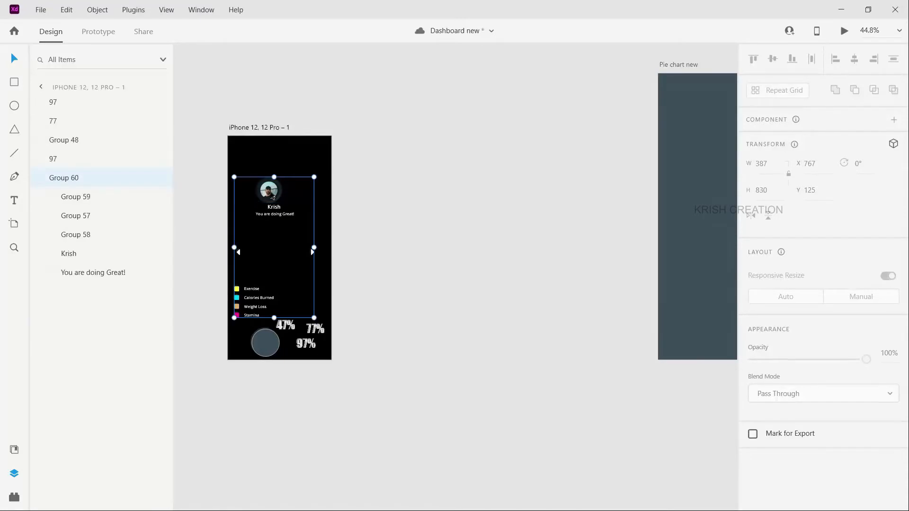
left_click_drag(294, 214, 805, 192)
left_click_drag(615, 183, 604, 173)
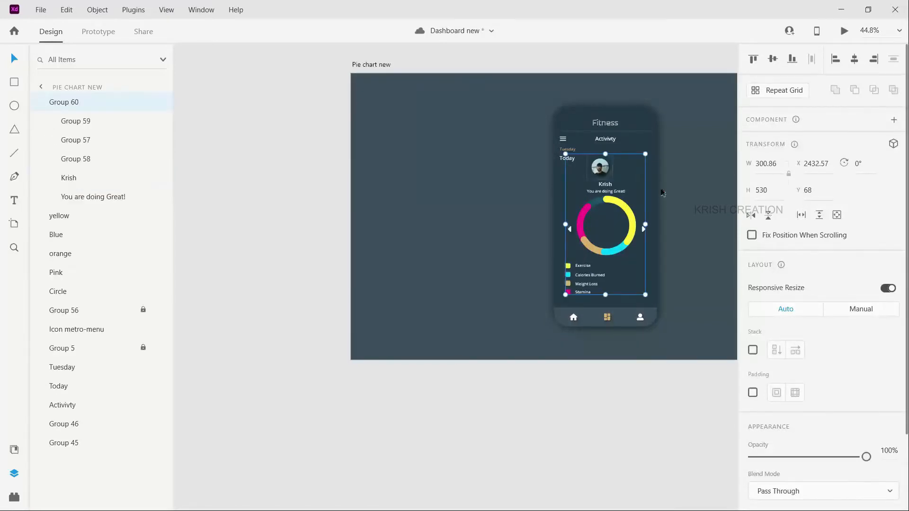
Ungroup the placed profile and legend elements and centre the profile picture above the name at X 911.
right_click(644, 231)
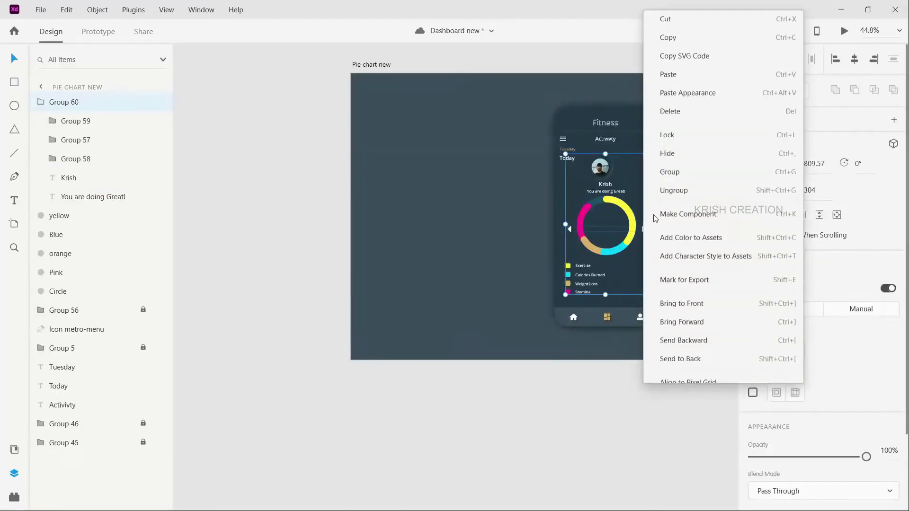
left_click(664, 179)
scroll(662, 198, "up", 3)
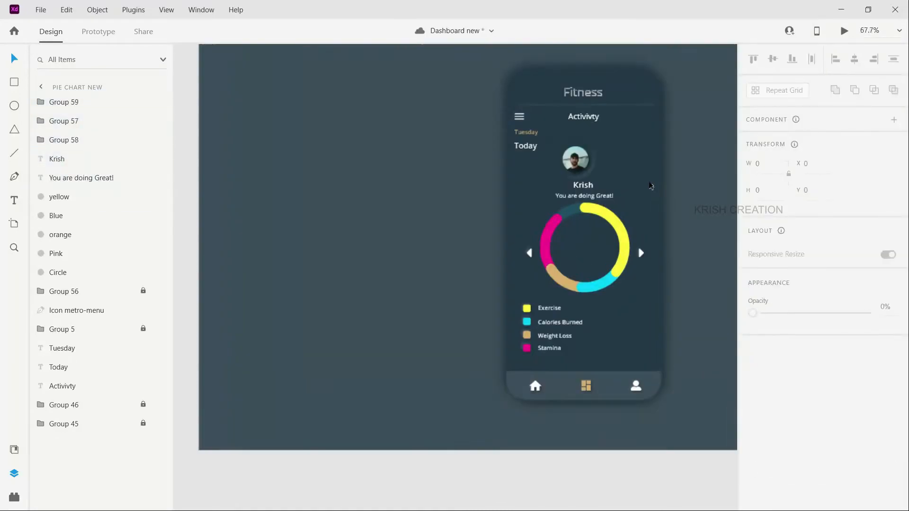
left_click_drag(570, 162, 580, 163)
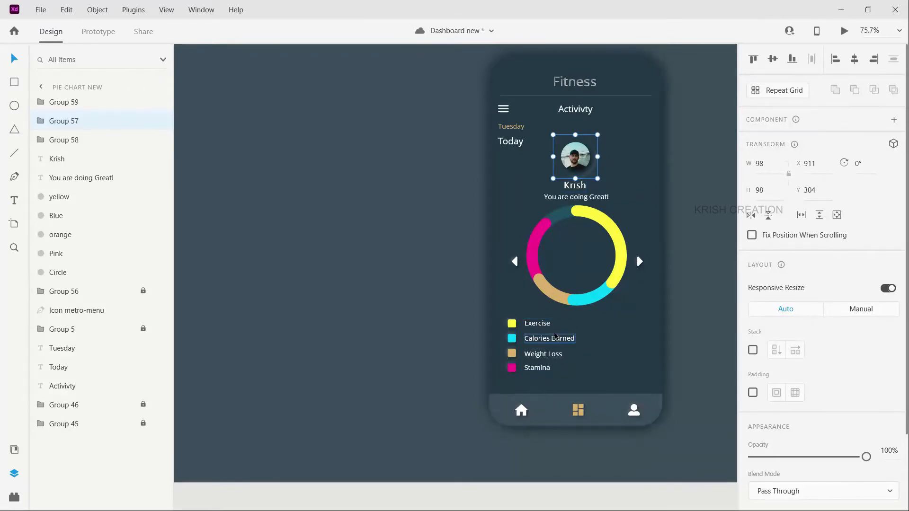
scroll(554, 332, "up", 3)
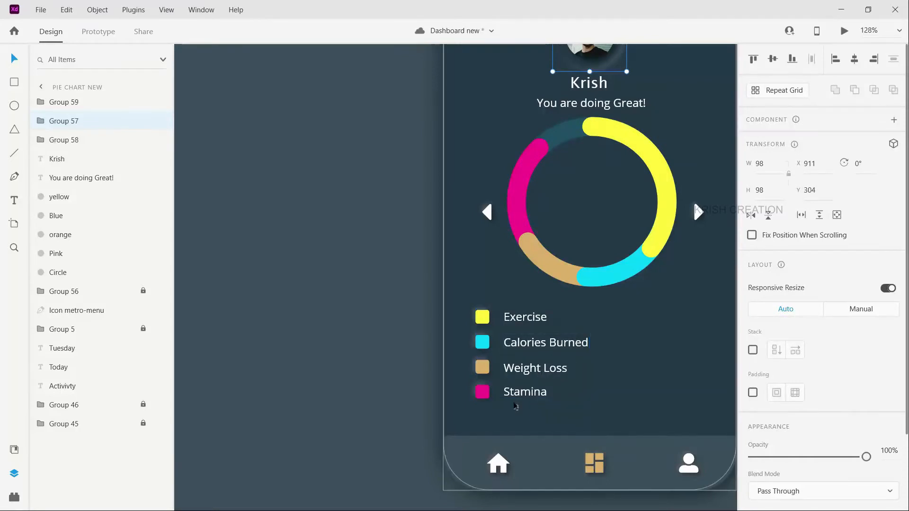
scroll(651, 264, "down", 3)
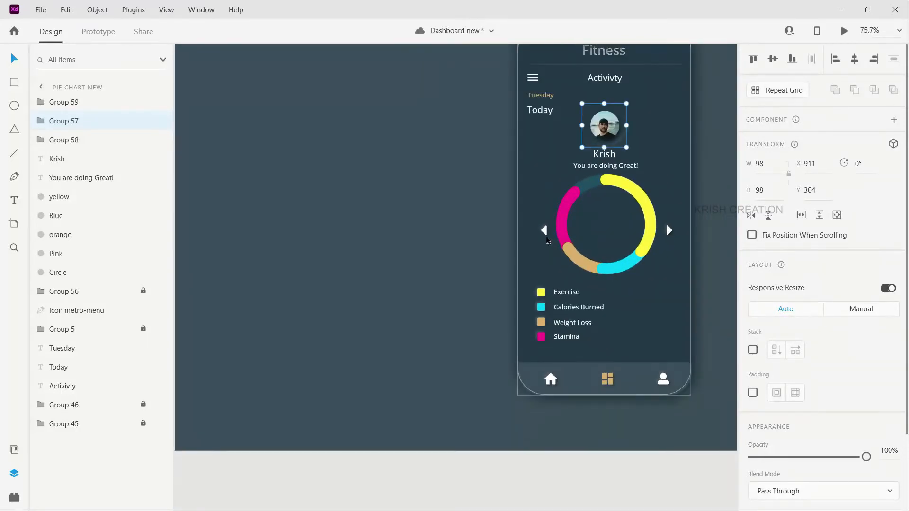
Nudge the pair of arrows beside the ring up to Y 564, level with the ring's centre.
left_click(544, 231)
key("Up")
key("Up")
key("Up")
key("Up")
key("Up")
key("Up")
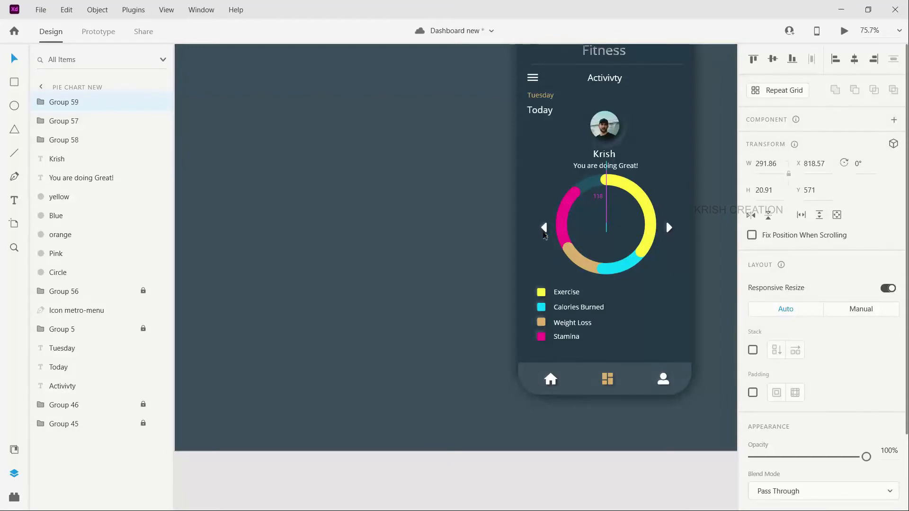
key("Up")
key("Up")
key("Up")
key("Up")
key("Up")
key("Up")
key("Up")
left_click(681, 310)
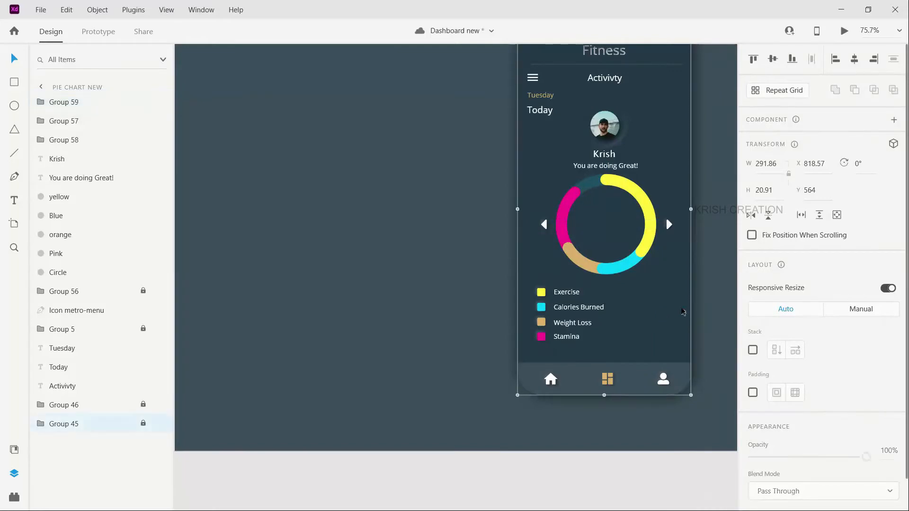
Move the round badge from the iPhone 12, 12 Pro – 1 artboard into the centre of the ring at X 908, Y 522.
scroll(682, 298, "down", 3)
scroll(671, 281, "down", 3)
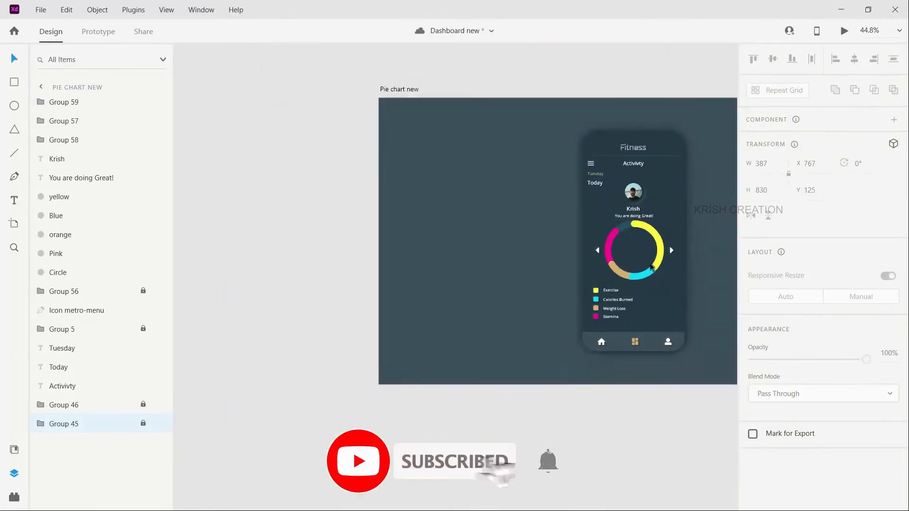
scroll(665, 266, "up", 6)
scroll(634, 235, "down", 5)
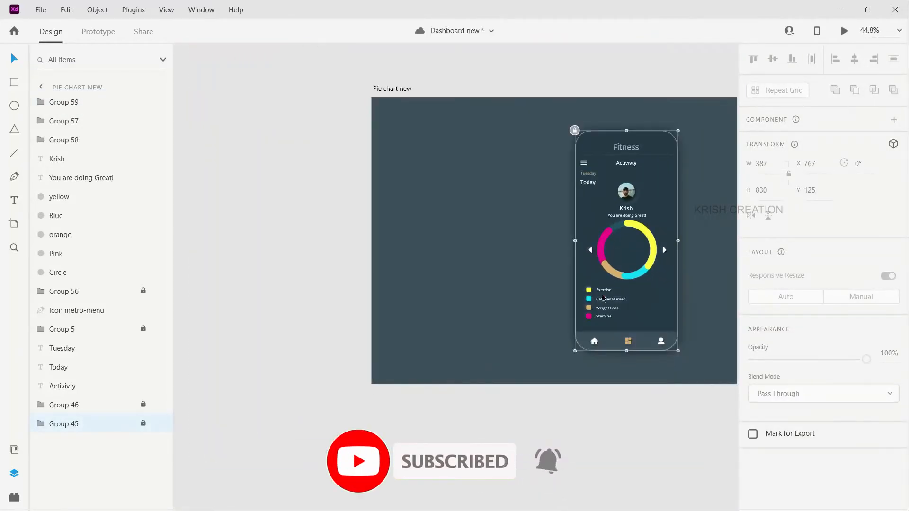
scroll(492, 279, "down", 1)
scroll(492, 279, "left", 4)
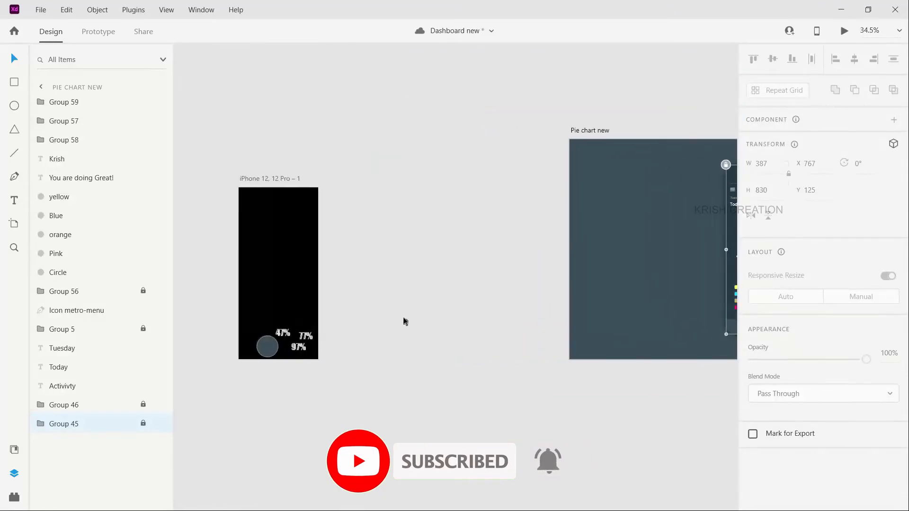
left_click(268, 346)
left_click_drag(660, 298, 718, 284)
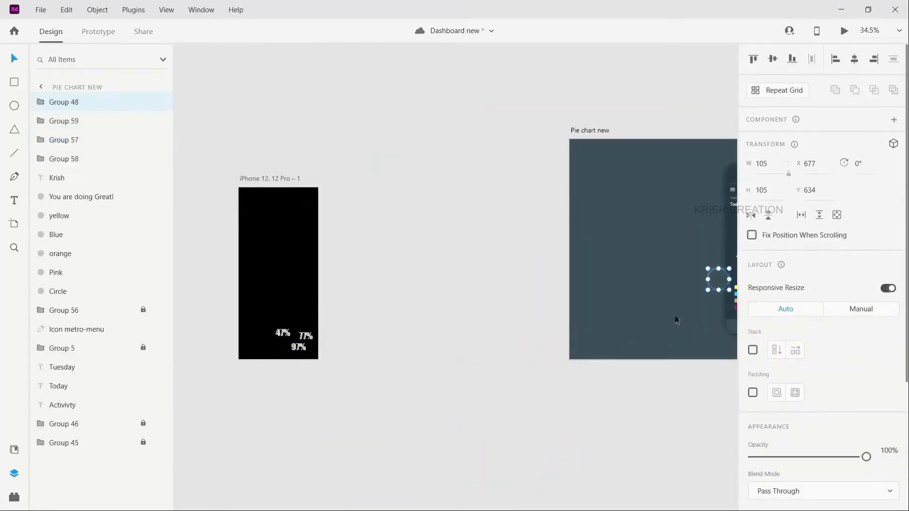
scroll(676, 318, "right", 4)
scroll(554, 280, "up", 2)
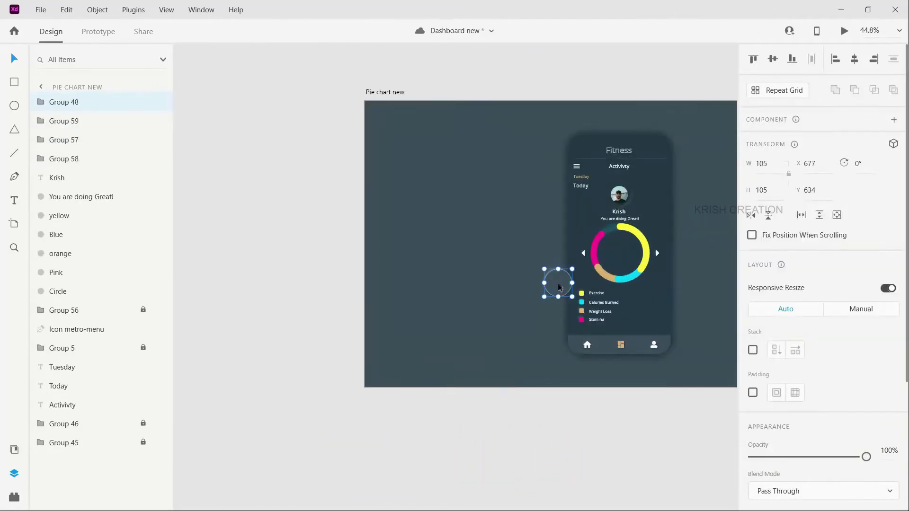
left_click_drag(559, 282, 622, 259)
Move the 97% label from the iPhone 12, 12 Pro – 1 artboard onto the centre of the round badge inside the ring.
scroll(623, 259, "down", 3)
scroll(298, 318, "left", 1)
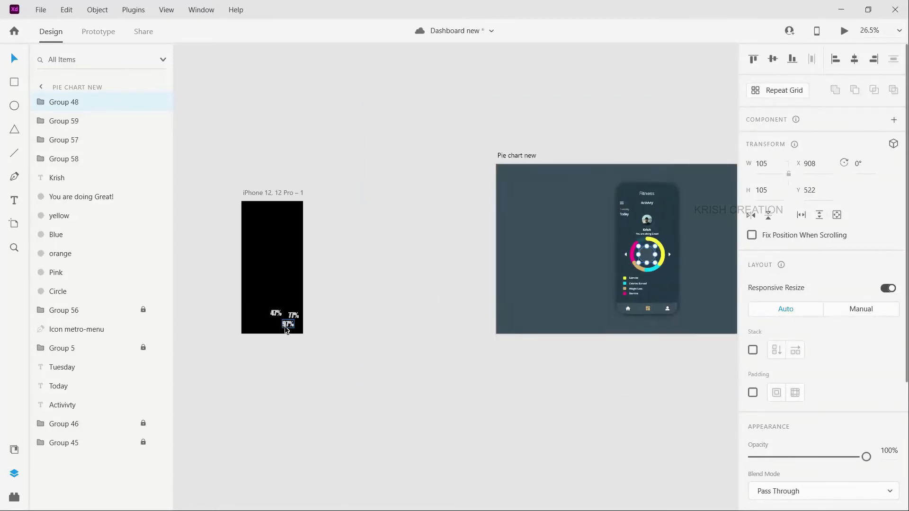
left_click(286, 328)
left_click_drag(289, 327, 641, 261)
scroll(652, 257, "up", 5)
scroll(674, 375, "down", 1)
left_click(674, 375)
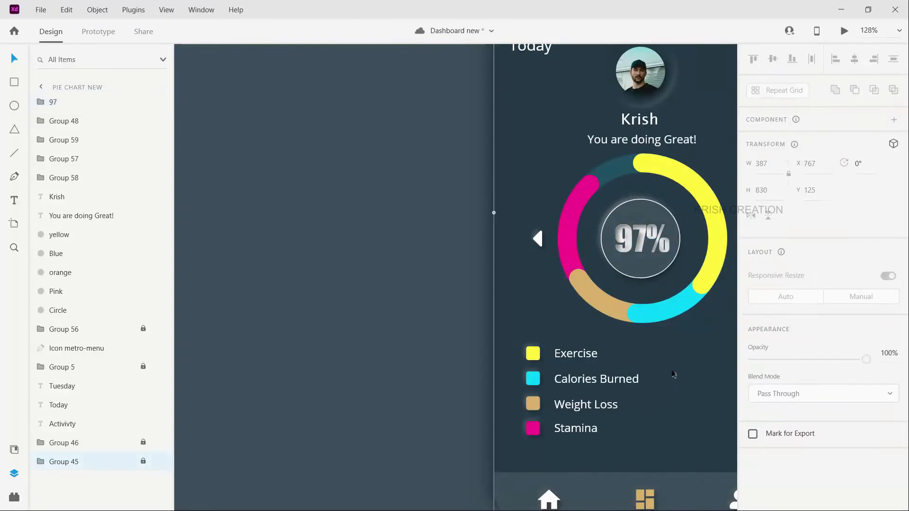
Examine the assembled activity screen on the Pie chart new artboard, from the profile down to the legend.
scroll(674, 376, "down", 1)
scroll(669, 367, "down", 2)
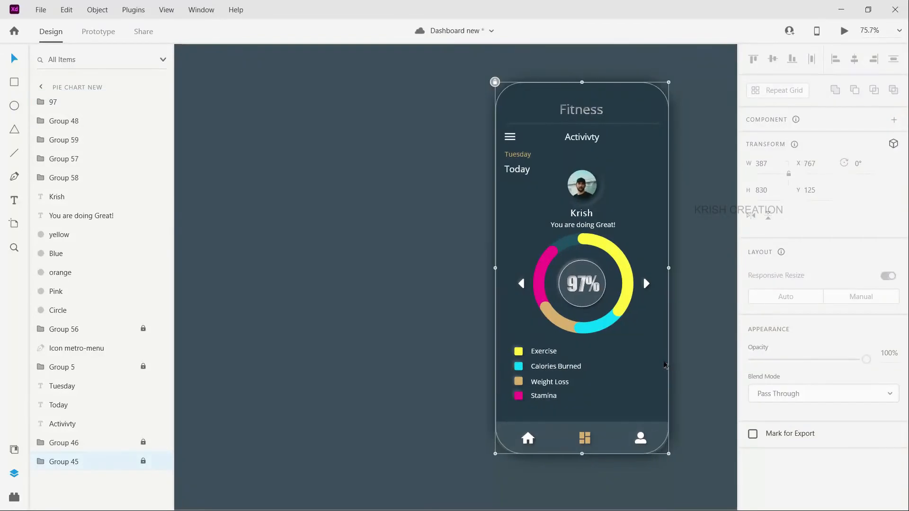
scroll(656, 362, "down", 1)
scroll(650, 283, "up", 3)
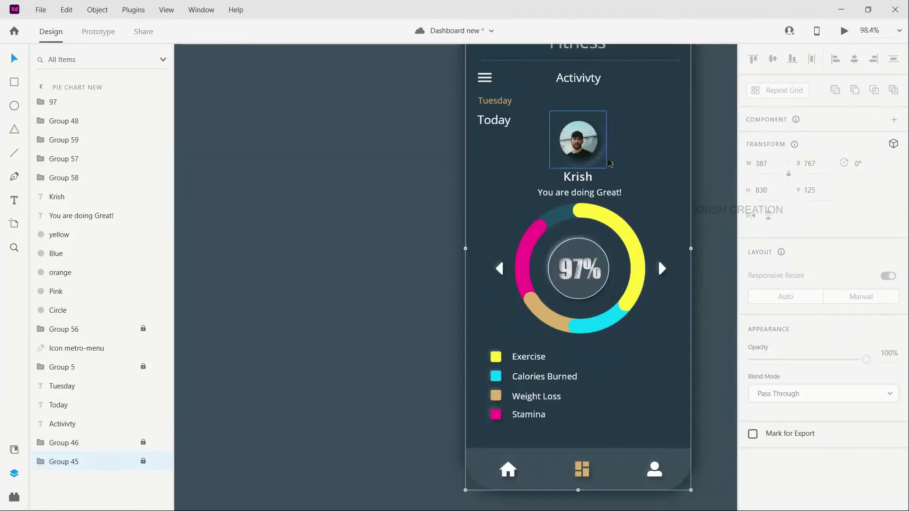
scroll(640, 214, "down", 1)
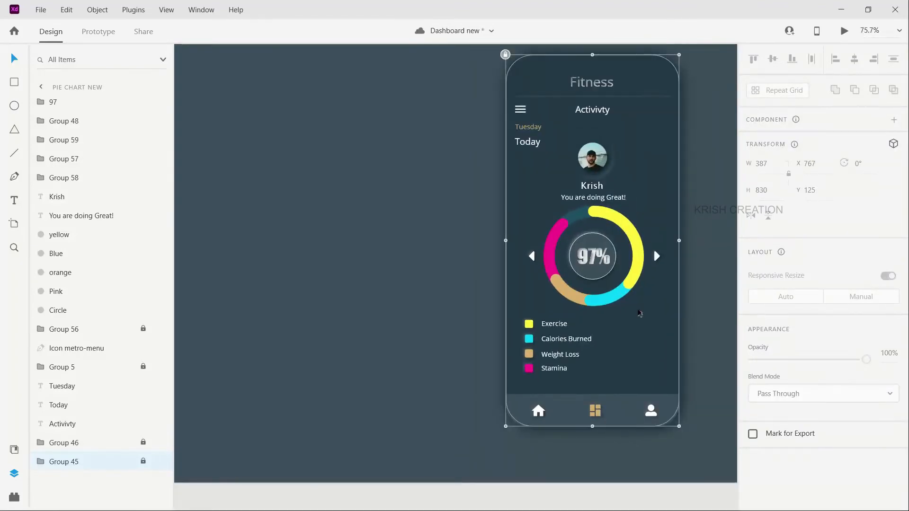
scroll(640, 313, "down", 1)
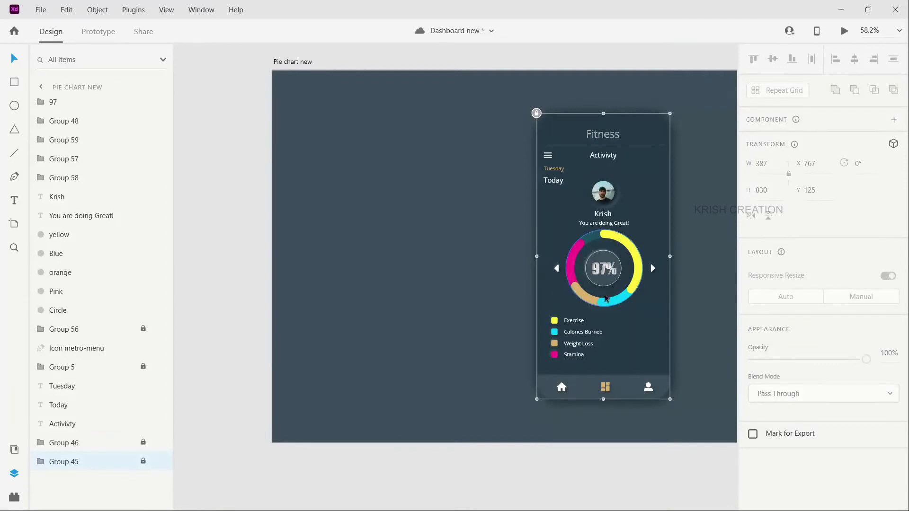
scroll(548, 285, "down", 2)
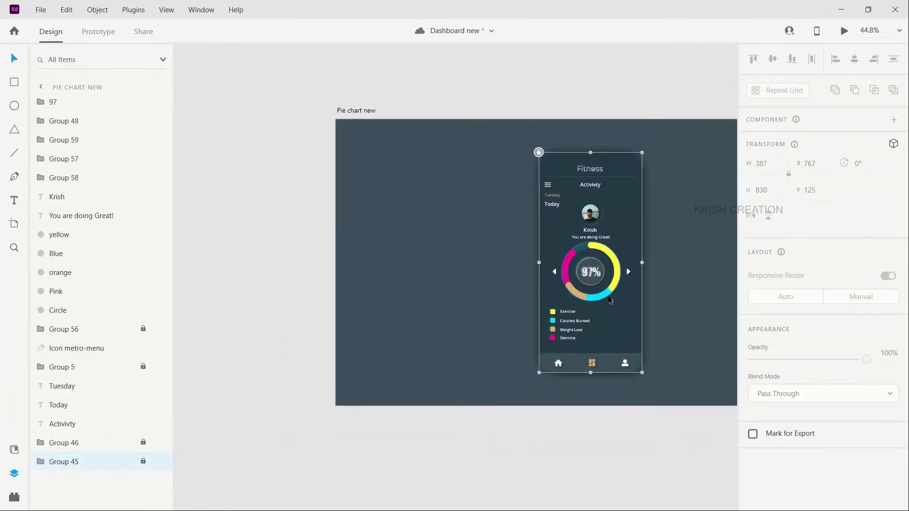
scroll(606, 300, "right", 2)
scroll(606, 301, "right", 1)
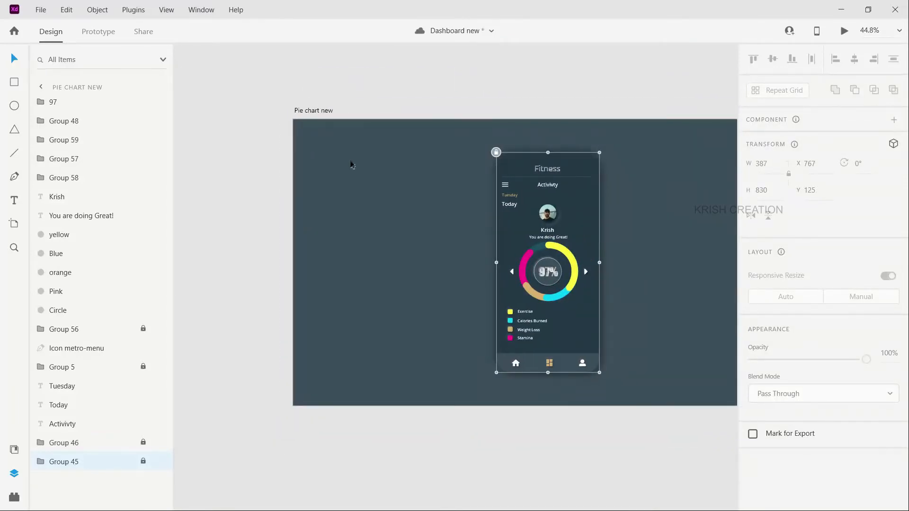
Duplicate the Pie chart new artboard and place the copy beside the original at X 1820, Y 4889.
left_click(303, 111)
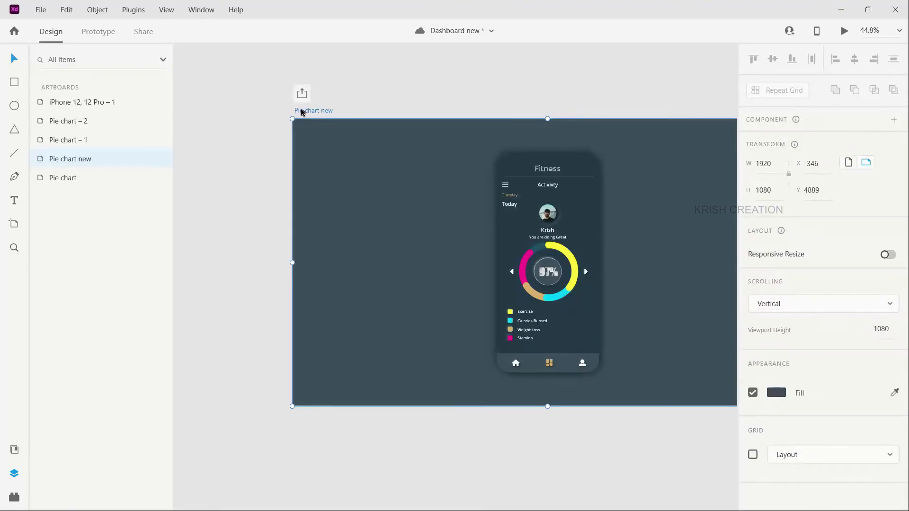
left_click_drag(453, 125, 635, 145)
scroll(633, 146, "right", 5)
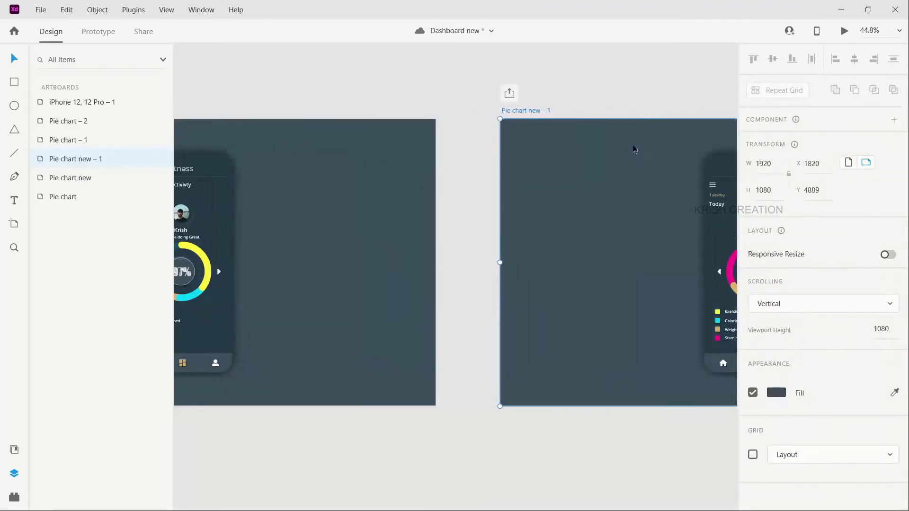
scroll(629, 162, "right", 2)
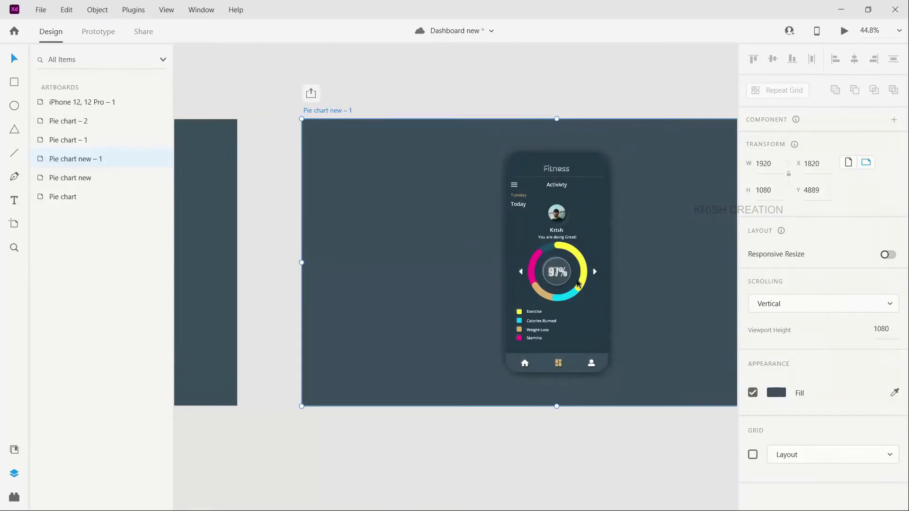
Delete the 97% label from the centre of the ring on the Pie chart new – 1 artboard.
scroll(554, 272, "up", 2)
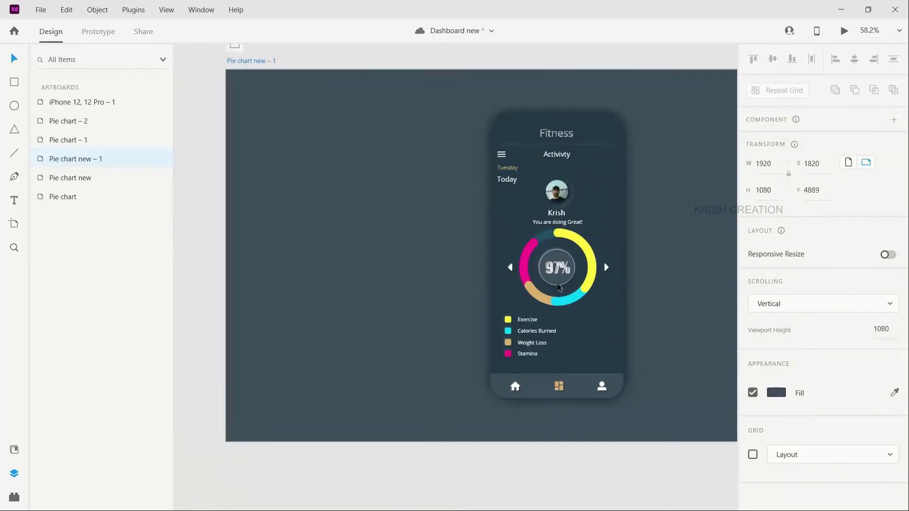
scroll(551, 271, "up", 3)
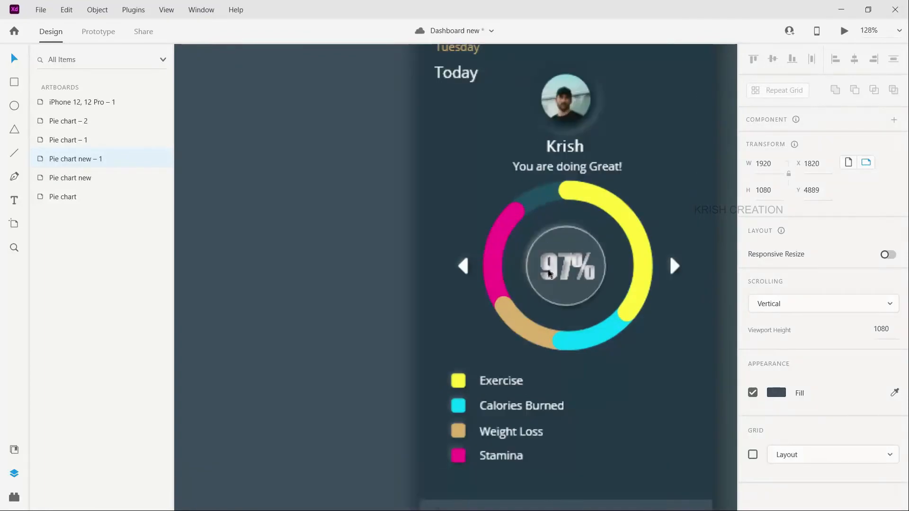
scroll(551, 272, "down", 3)
left_click(552, 271)
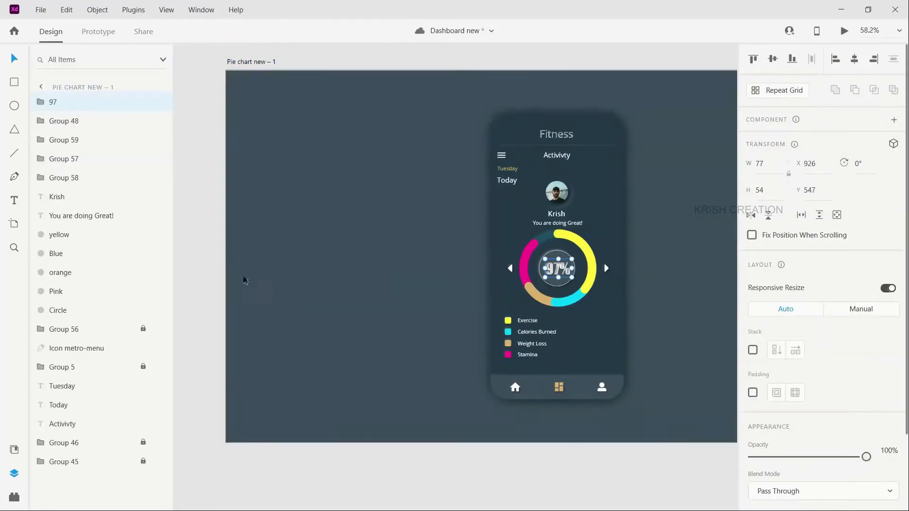
scroll(374, 287, "down", 2)
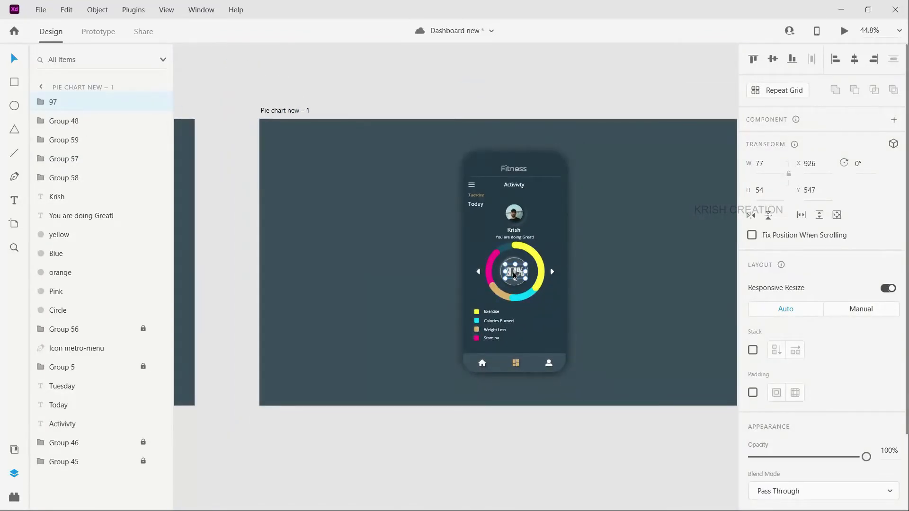
key("Delete")
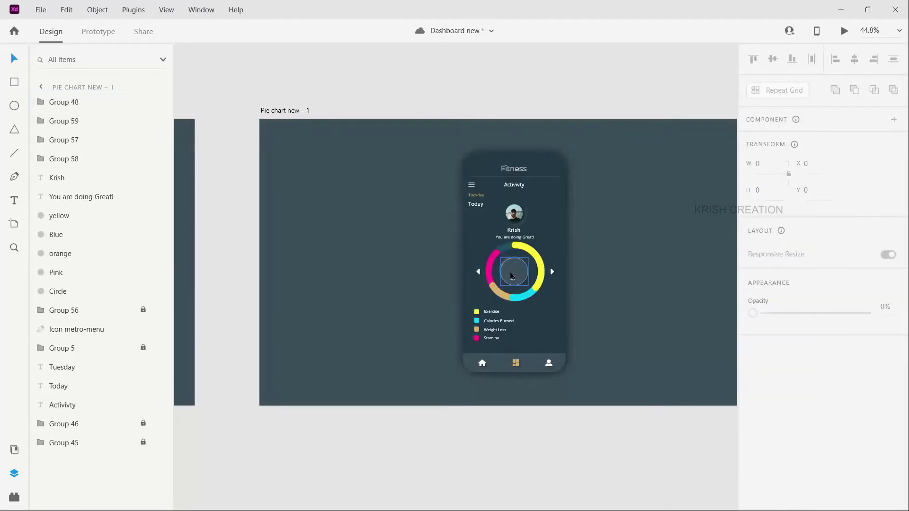
Bring the 77% and 47% labels onto the Pie chart new – 1 artboard and centre the 77% label in the ring's badge.
scroll(402, 302, "down", 2)
scroll(386, 299, "left", 8)
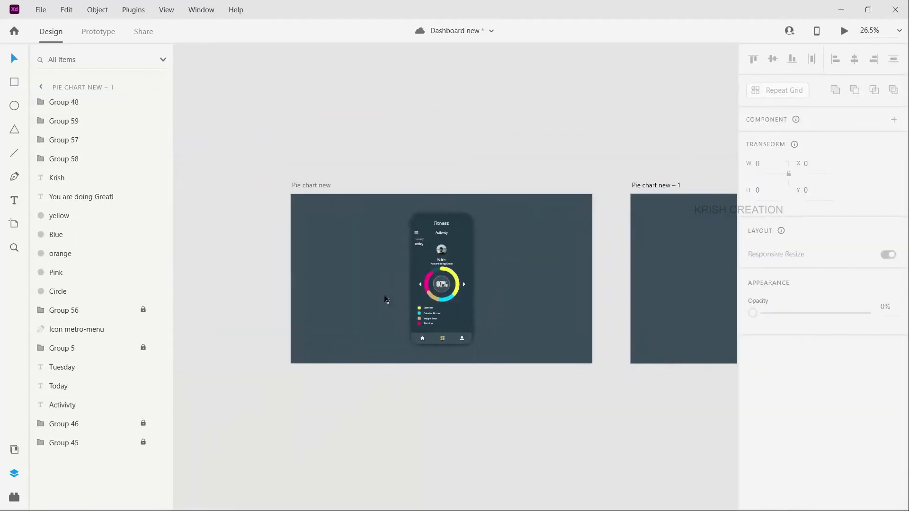
left_click_drag(317, 337, 362, 361)
scroll(858, 283, "right", 6)
left_click_drag(857, 279, 579, 286)
scroll(579, 288, "up", 4)
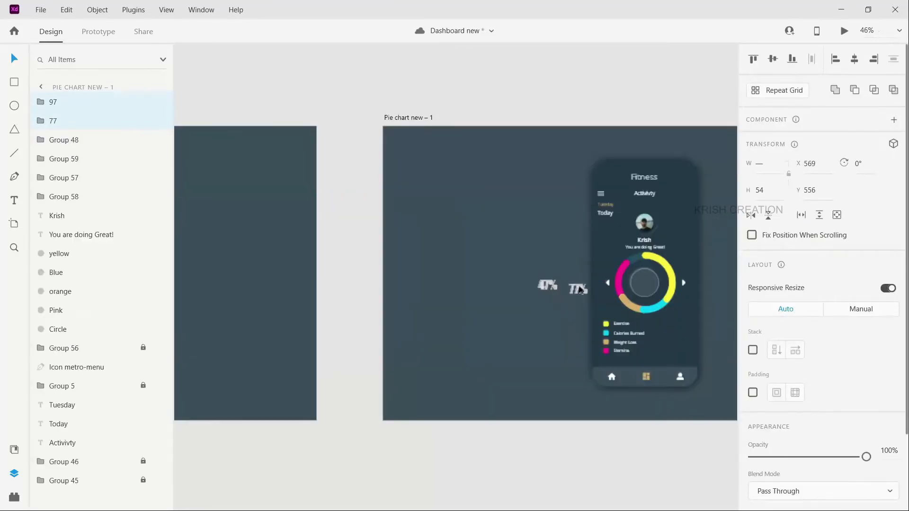
scroll(579, 288, "right", 2)
left_click(452, 333)
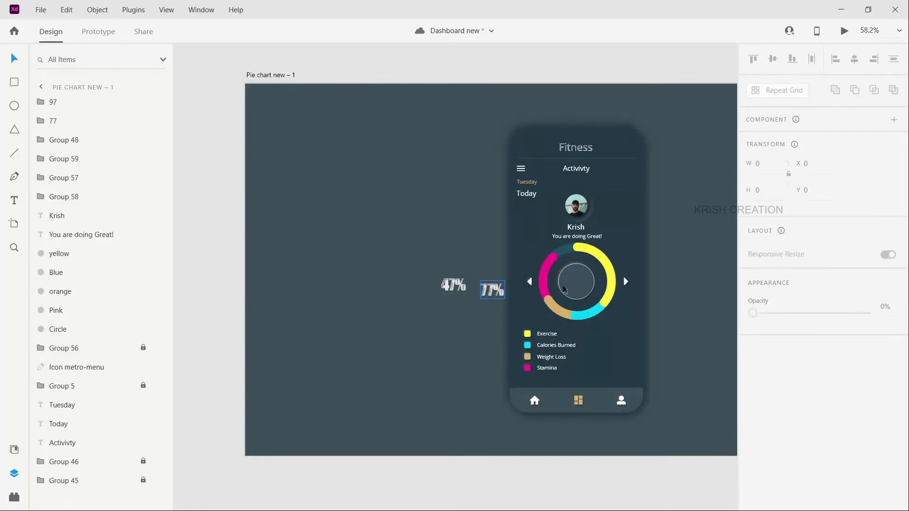
left_click_drag(564, 289, 577, 286)
left_click(648, 333)
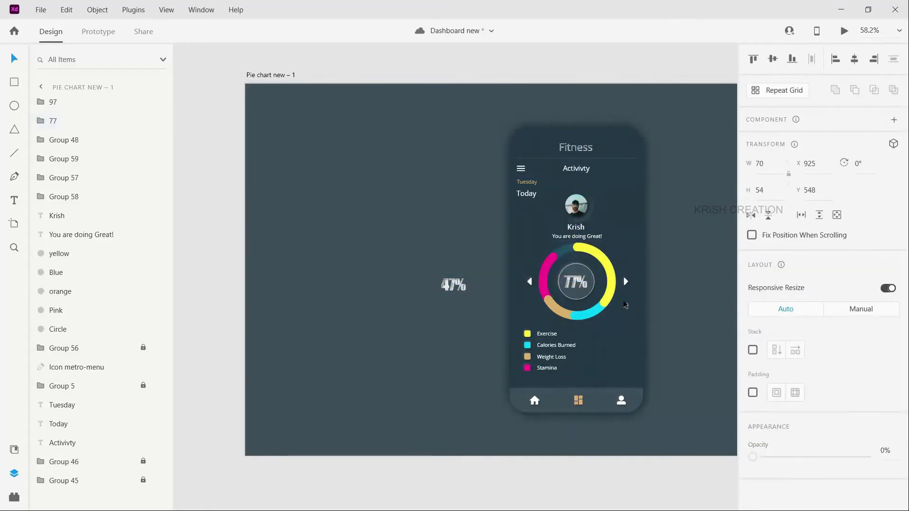
Shorten the yellow ring segment on Pie chart new – 1 by setting its border dash to 170.
scroll(616, 296, "up", 2)
scroll(620, 300, "up", 2)
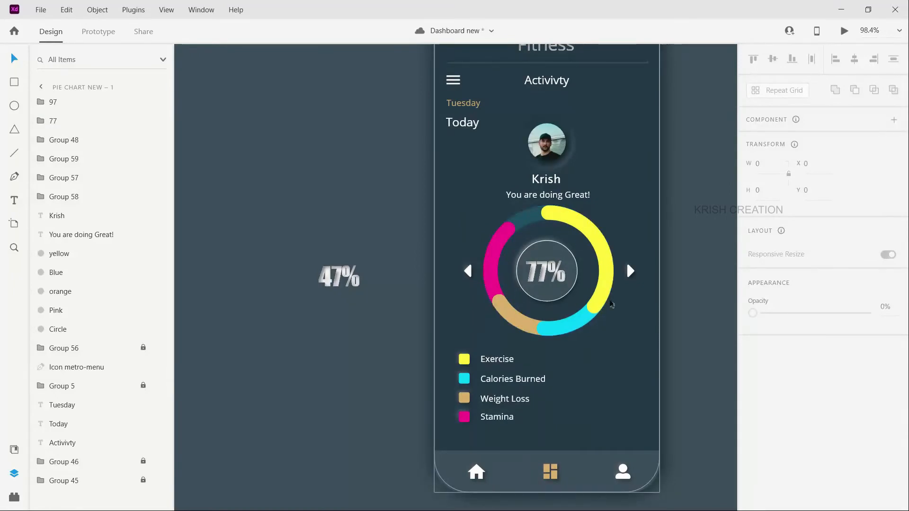
left_click(601, 303)
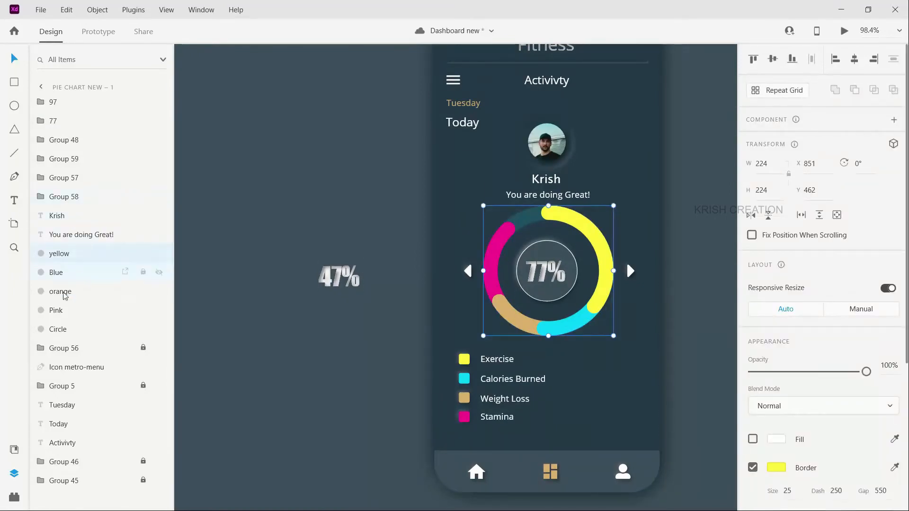
scroll(863, 305, "down", 5)
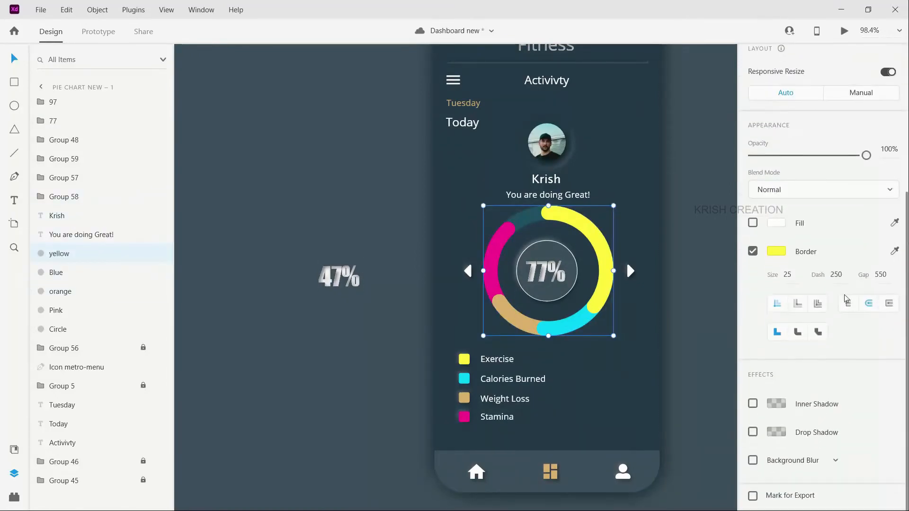
left_click_drag(844, 275, 829, 275)
key("shift+Down")
key("shift+Down")
key("shift+Down")
key("shift+Down")
key("shift+Down")
key("shift+Down")
key("shift+Down")
key("shift+Down")
key("shift+Down")
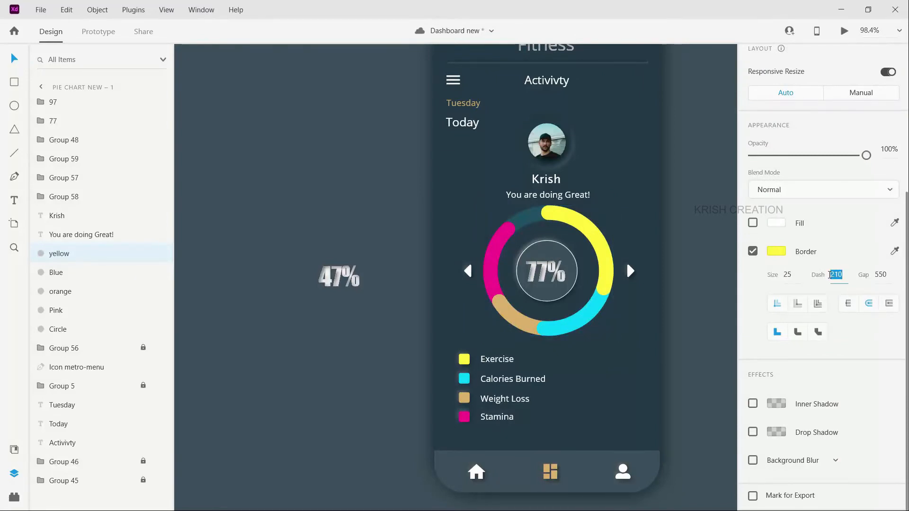
key("shift+Down")
key("shift+Down")
key("shift+Down")
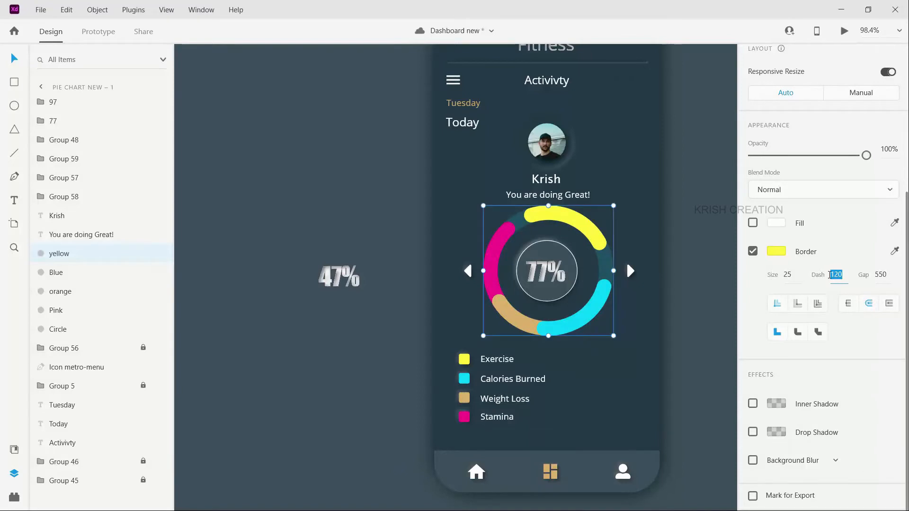
key("shift+Up")
key("shift+Up")
key("shift+Up")
key("shift+Up")
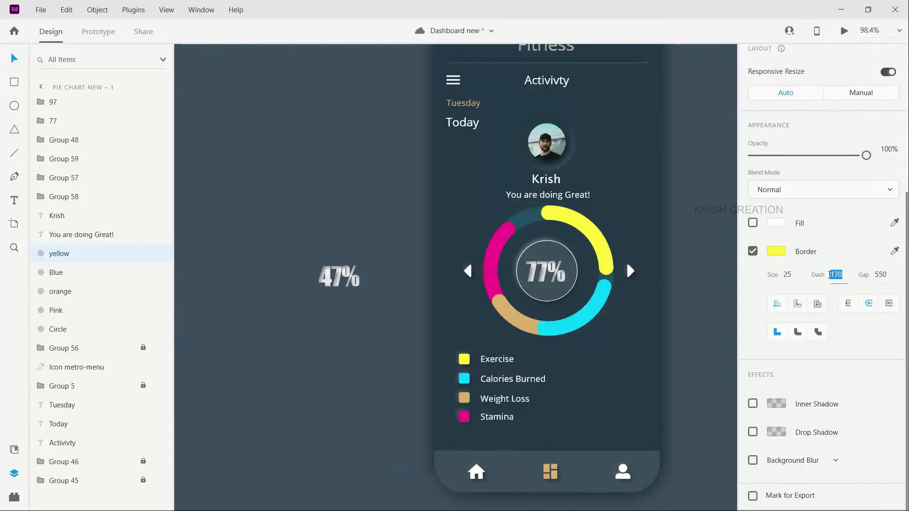
Set the blue ring segment's border dash to 80 and rotate it counterclockwise so it continues from the yellow segment's end.
left_click(587, 314)
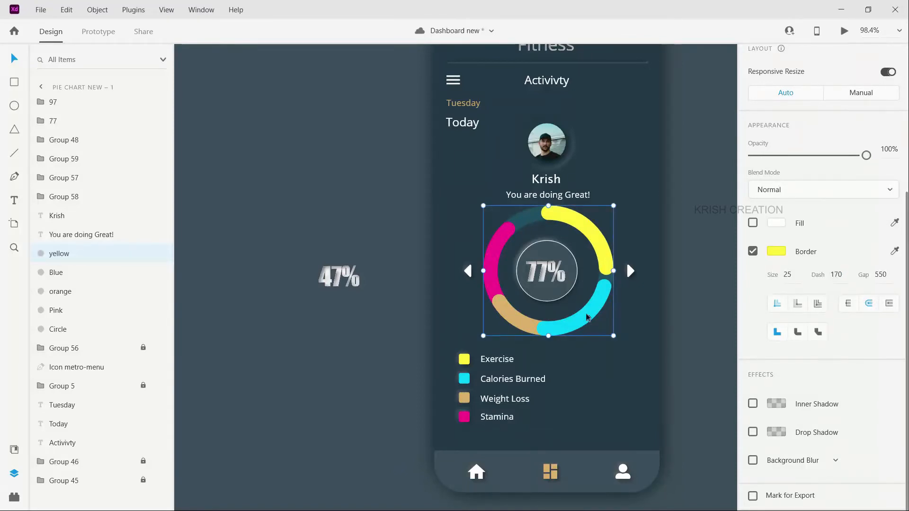
left_click(56, 272)
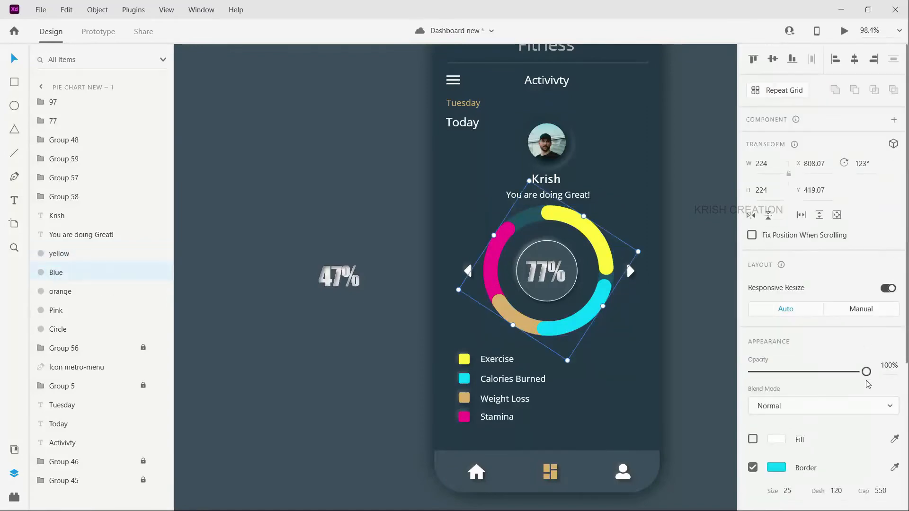
scroll(856, 419, "down", 3)
left_click(836, 350)
key("shift+Down")
key("shift+Down")
key("shift+Down")
key("shift+Down")
key("shift+Down")
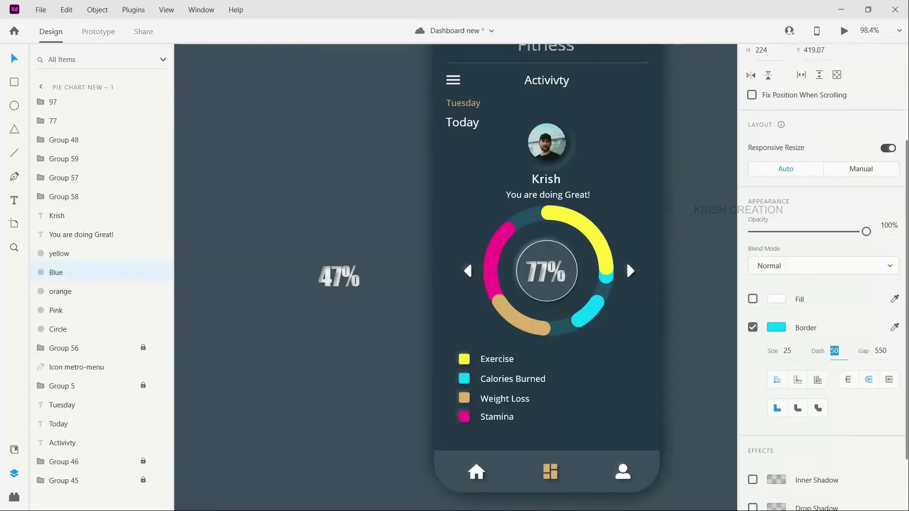
key("shift+Up")
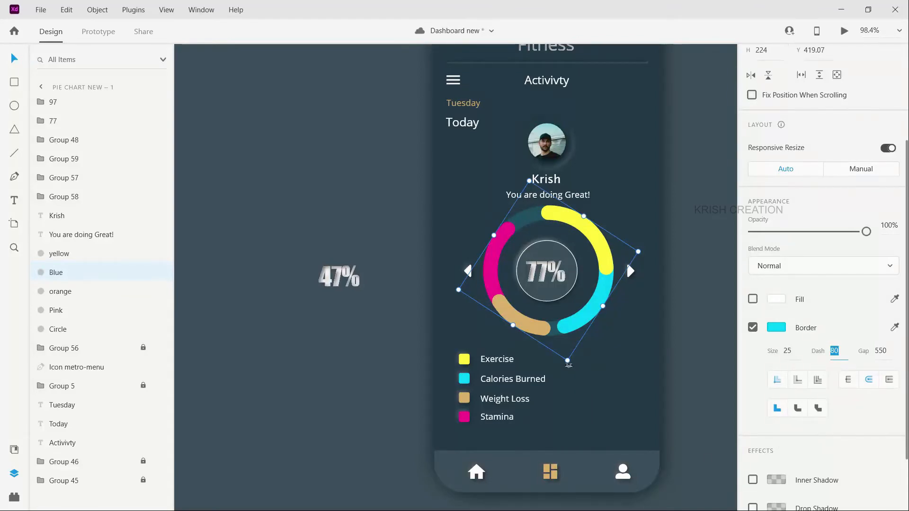
left_click_drag(570, 365, 605, 339)
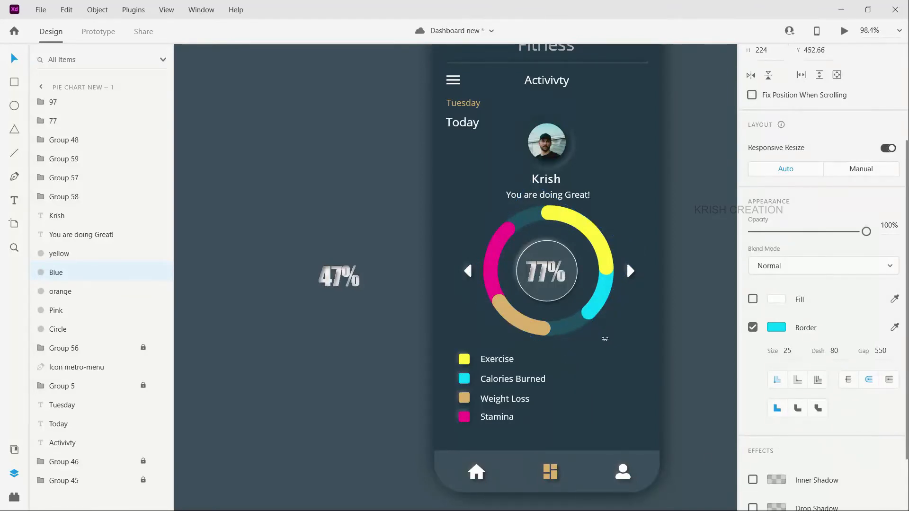
Set the orange ring segment's border dash to 50 and rotate it counterclockwise until it adjoins the blue segment.
left_click(60, 254)
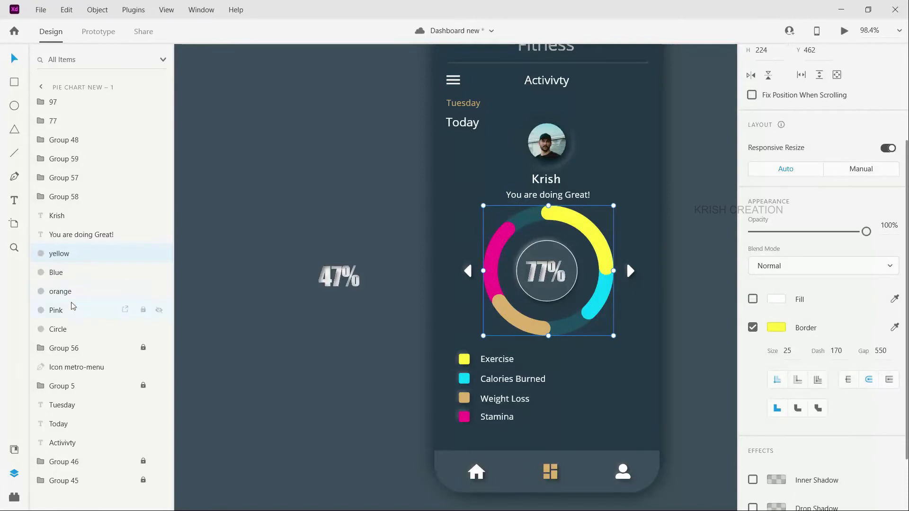
left_click(61, 291)
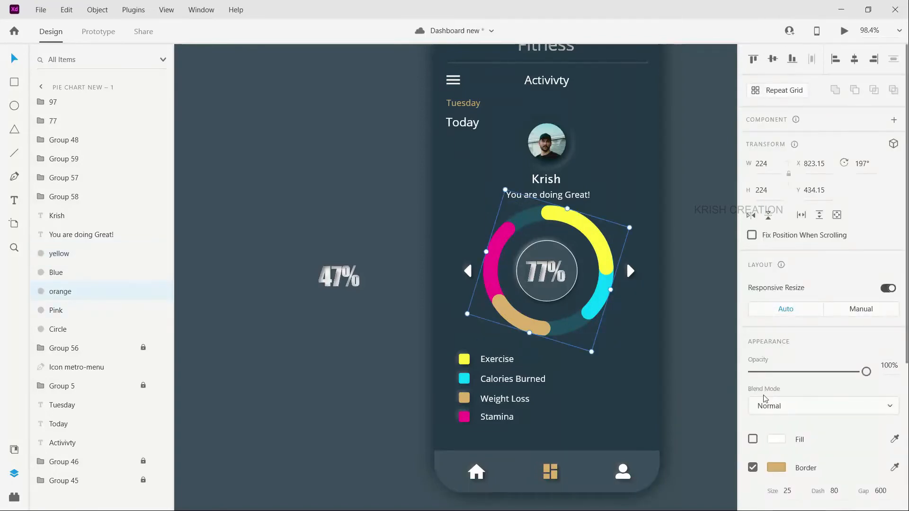
scroll(842, 405, "down", 3)
left_click(835, 350)
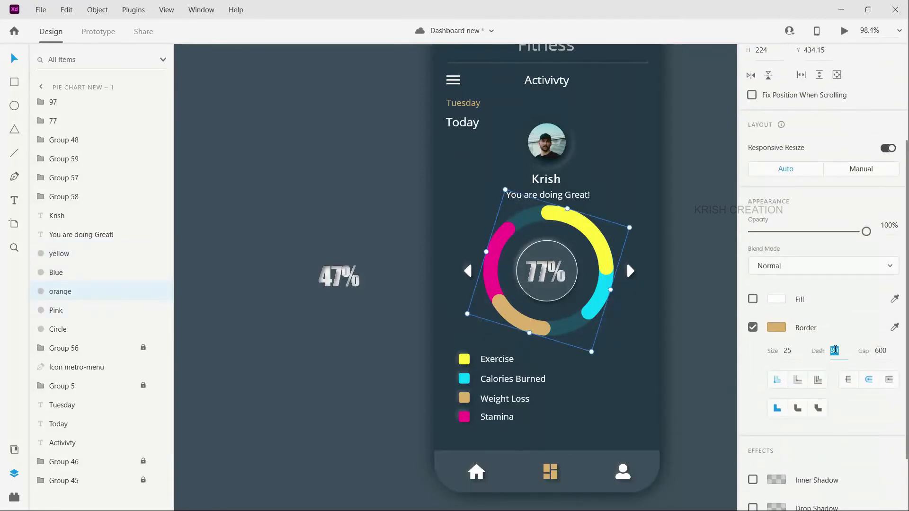
key("shift+Down")
key("shift+Down")
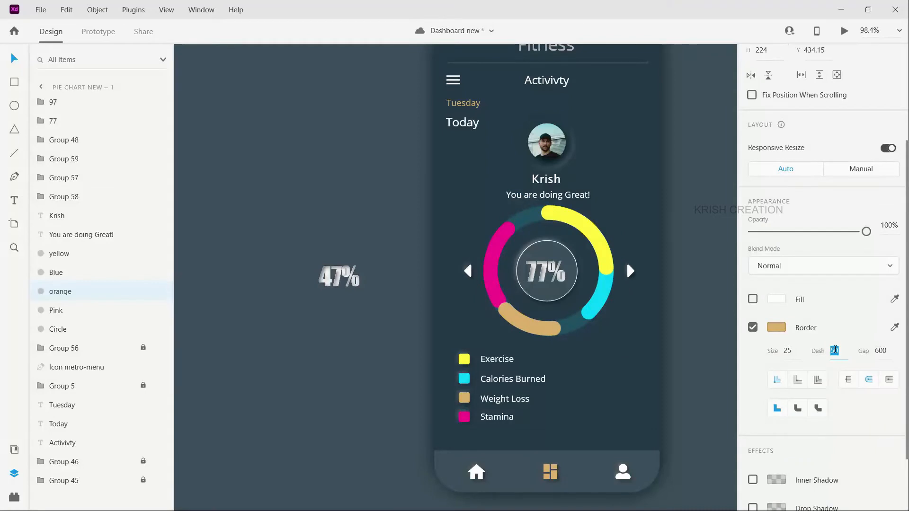
key("shift+Down")
key("shift+Down")
key("shift+Up")
key("shift+Up")
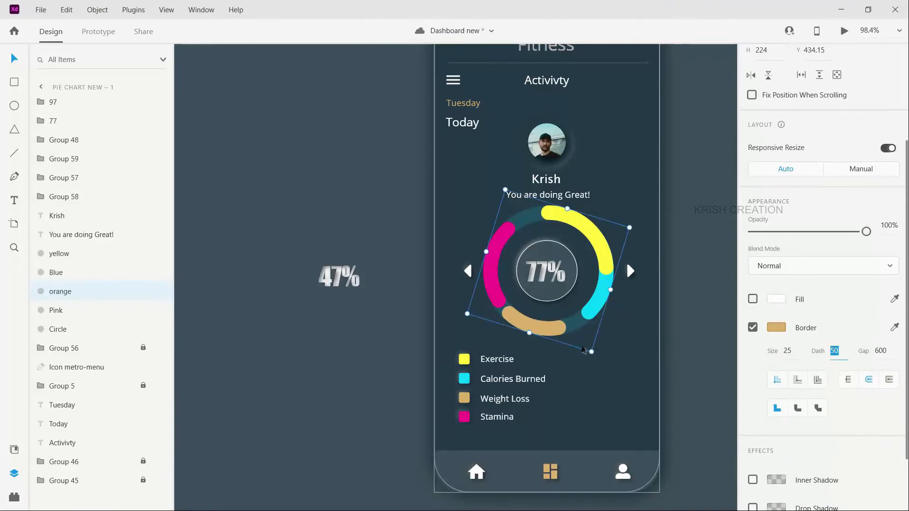
left_click_drag(598, 355, 650, 308)
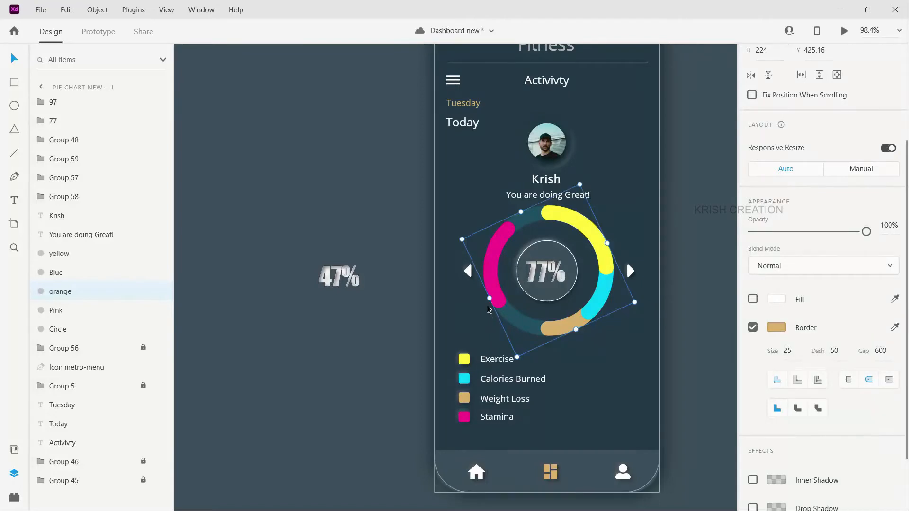
Set the pink ring segment's border dash to 130 and rotate it counterclockwise until it adjoins the orange segment.
left_click(102, 313)
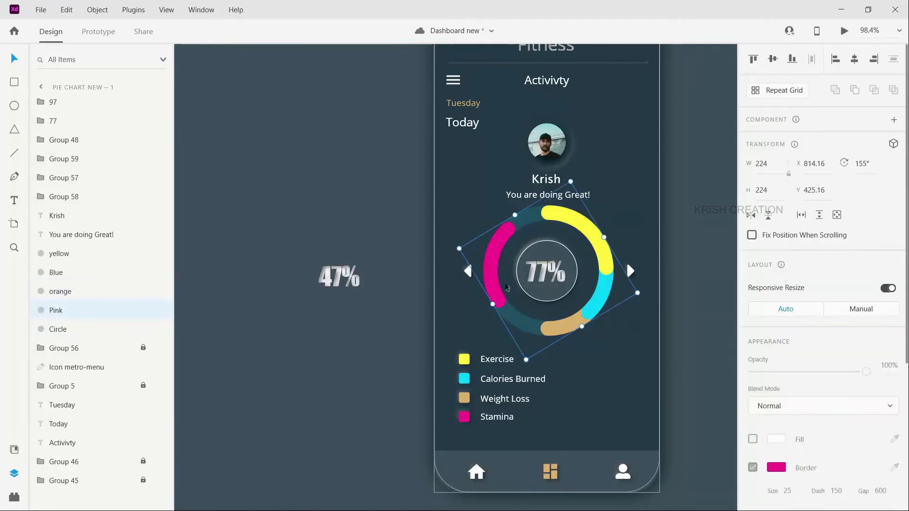
left_click(846, 495)
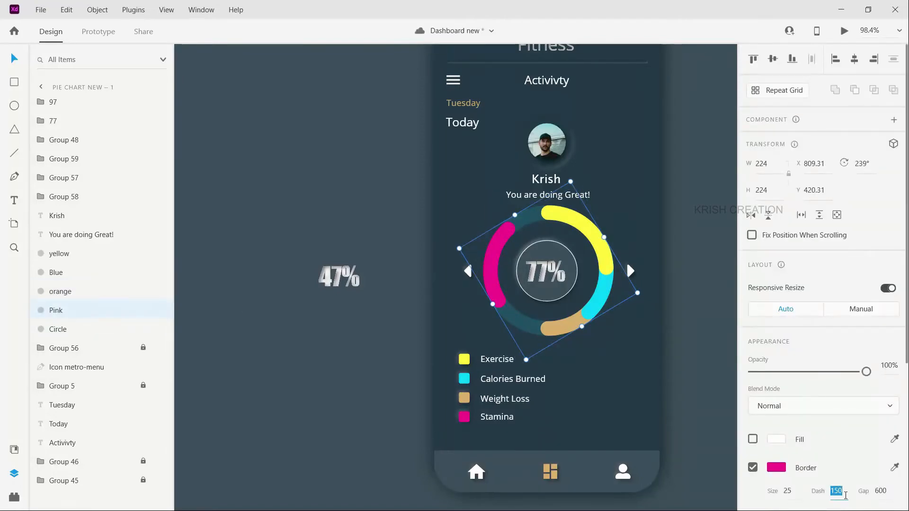
key("shift+Up")
left_click_drag(527, 362, 642, 380)
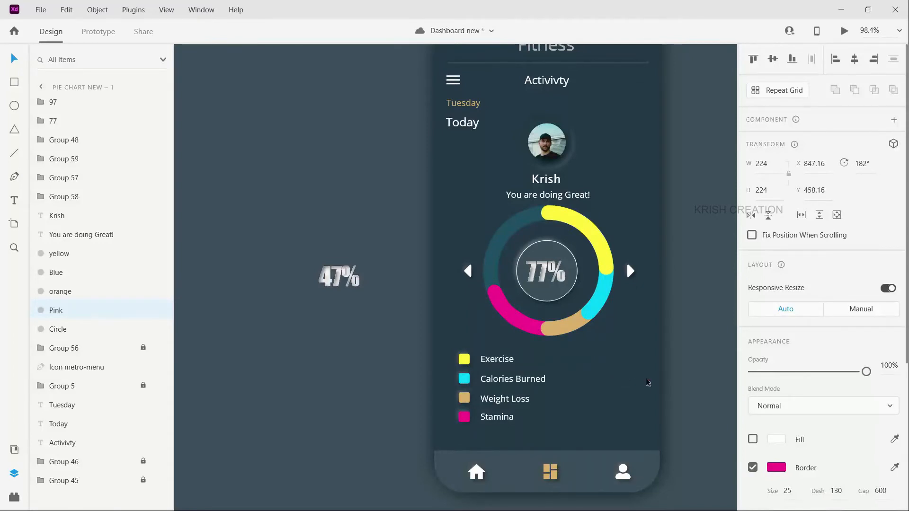
left_click_drag(647, 383, 646, 382)
left_click(605, 377)
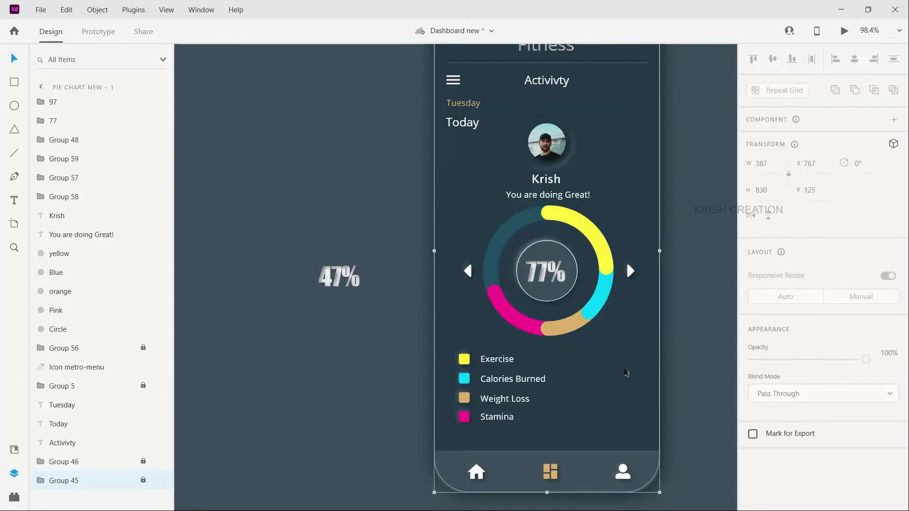
Duplicate the Pie chart new – 1 artboard and place the copy to its right.
scroll(627, 373, "down", 5)
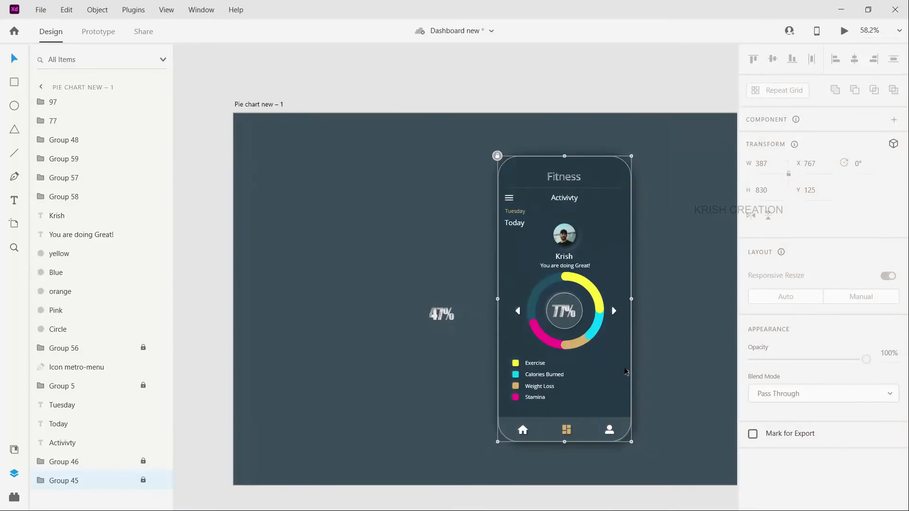
scroll(626, 373, "right", 2)
scroll(626, 373, "down", 2)
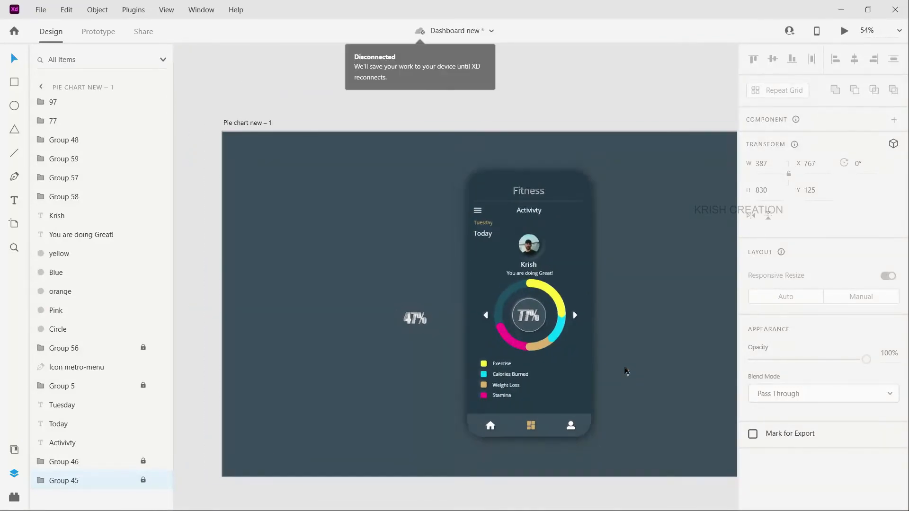
left_click(311, 163)
left_click_drag(320, 165, 690, 199)
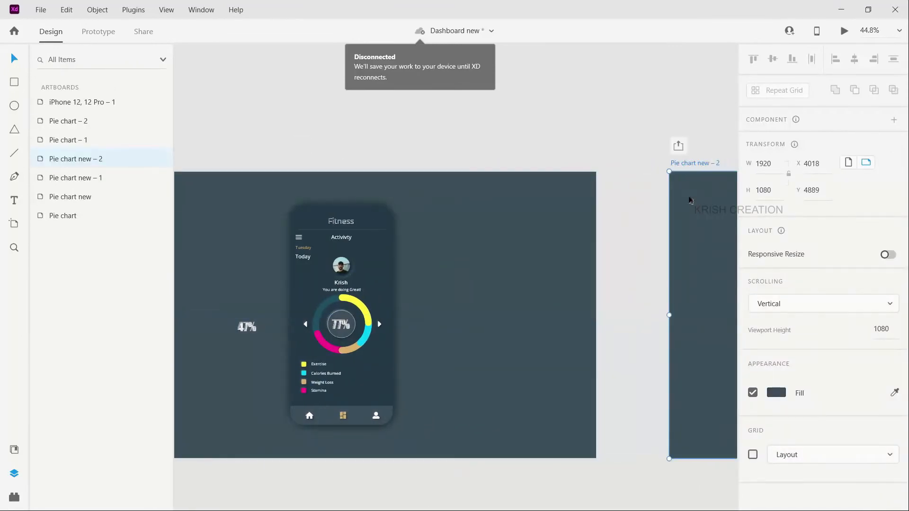
Move the spare 47% label off Pie chart new – 1 onto the duplicate artboard and delete that extra label.
left_click_drag(246, 328, 721, 336)
scroll(721, 337, "right", 5)
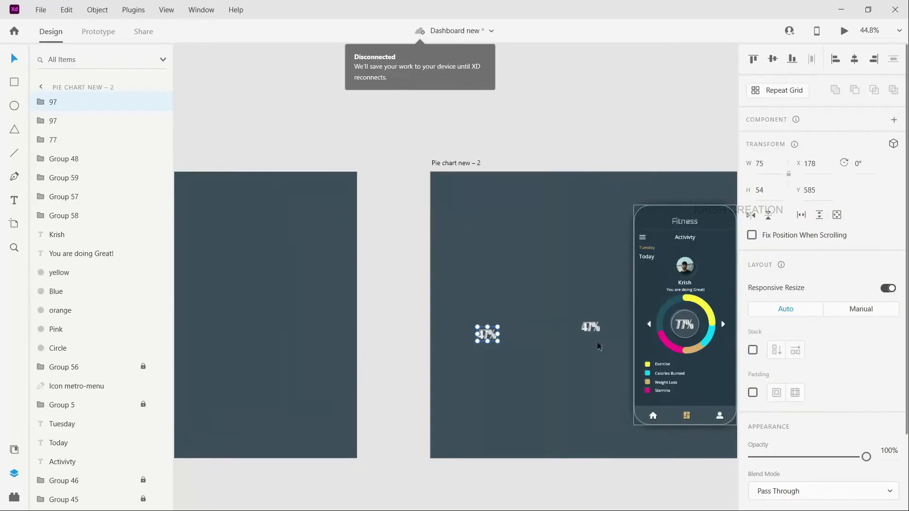
key("Delete")
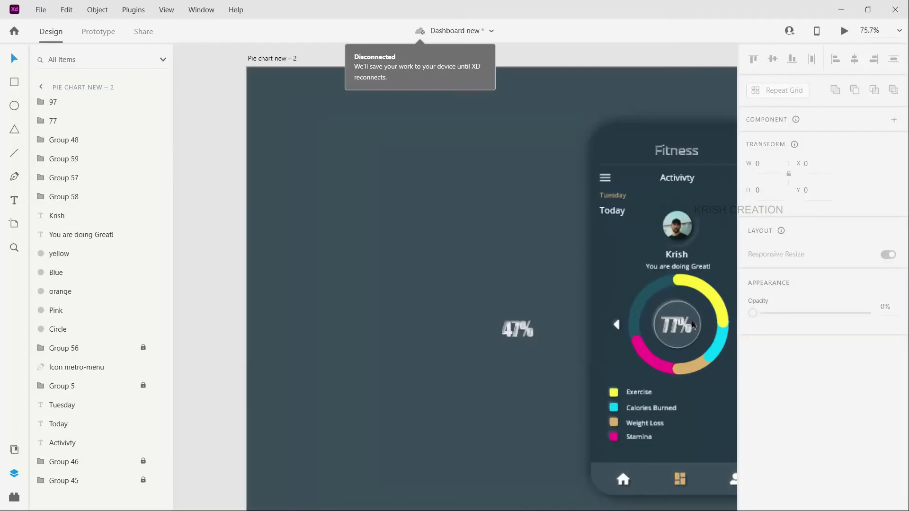
Delete the 77% label on Pie chart new – 2 and centre the 47% label in the ring's badge.
scroll(613, 327, "up", 3)
left_click(611, 326)
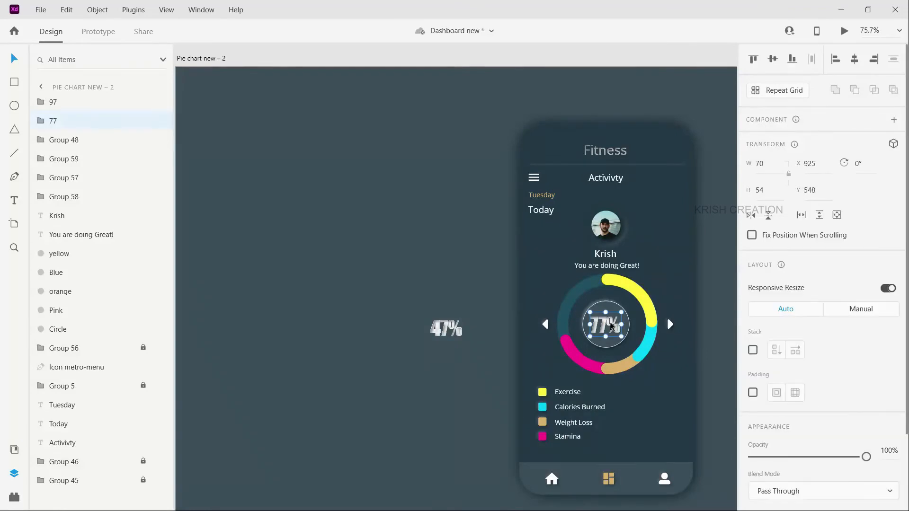
key("Delete")
left_click_drag(446, 329, 601, 332)
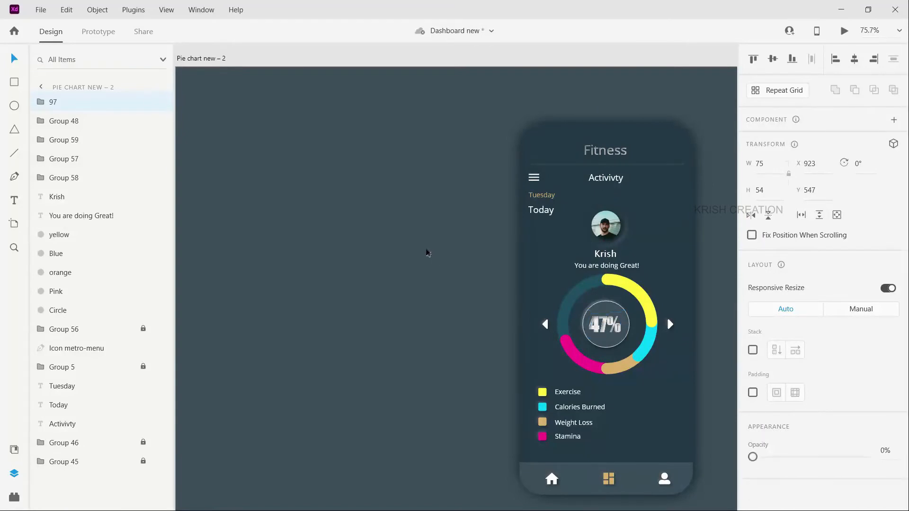
left_click(427, 252)
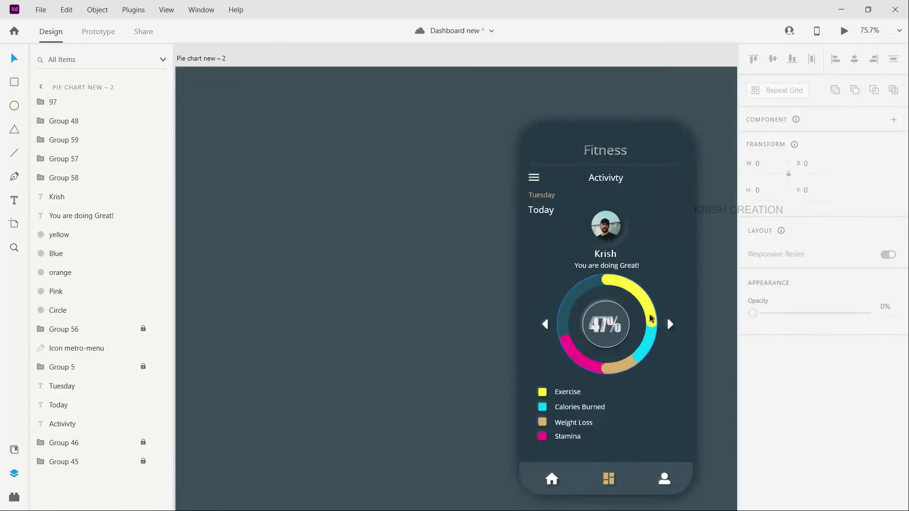
Shorten the yellow ring segment on Pie chart new – 2 by setting its border dash to 80.
left_click(648, 320)
scroll(848, 353, "down", 3)
left_click(836, 351)
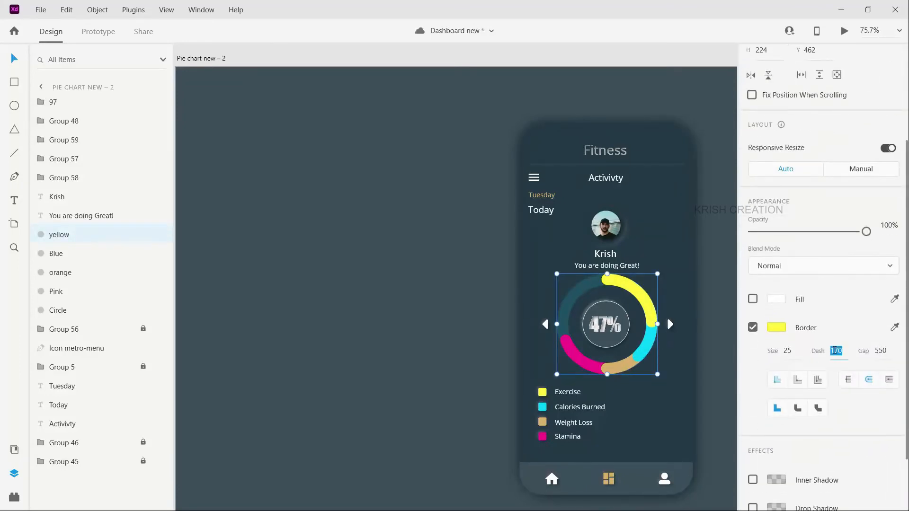
key("shift+Down")
key("shift+Down")
key("shift+Down")
key("shift+Down")
key("shift+Down")
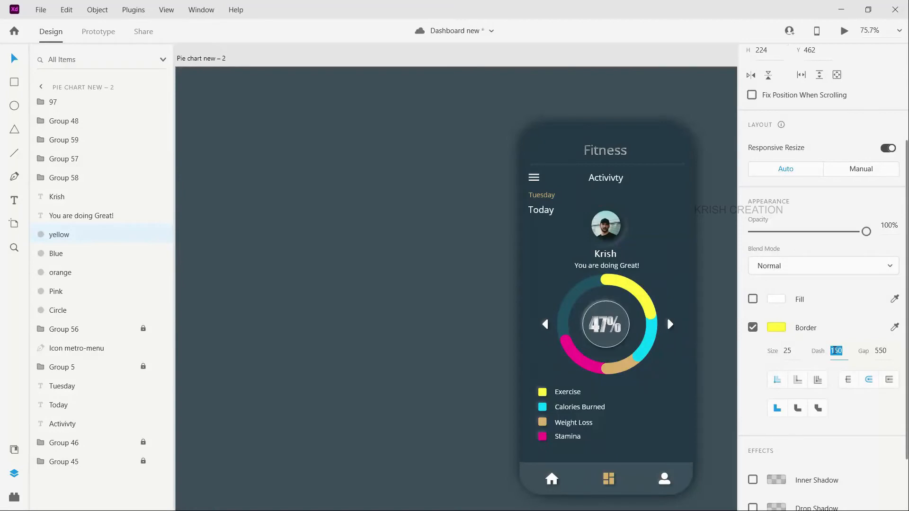
key("shift+Down")
key("shift+Down")
key("shift+Down")
key("shift+Down")
key("shift+Down")
key("shift+Down")
key("shift+Down")
key("shift+Down")
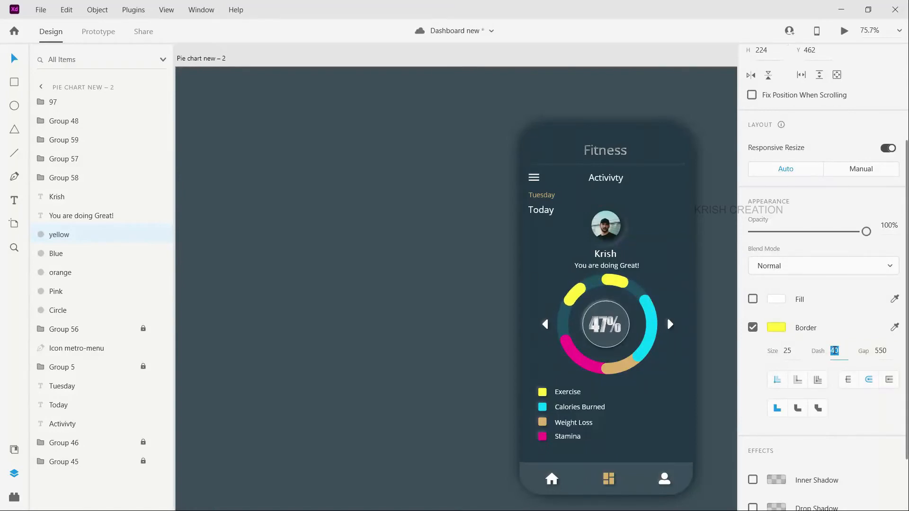
key("shift+Up")
key("shift+Up")
key("shift+Up")
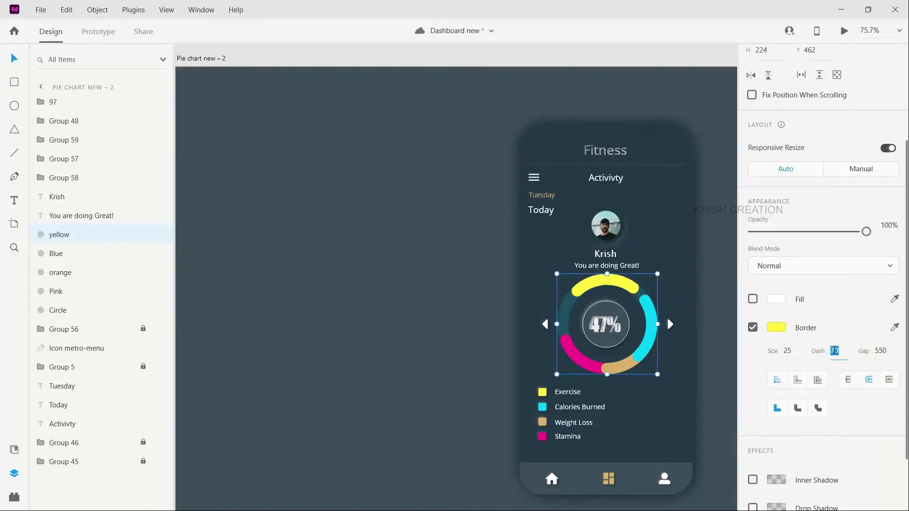
key("shift+Up")
Set the yellow ring segment's border gap to 630 and rotate the segment clockwise to 5°.
left_click(882, 349)
key("shift+Up")
key("shift+Up")
key("shift+Up")
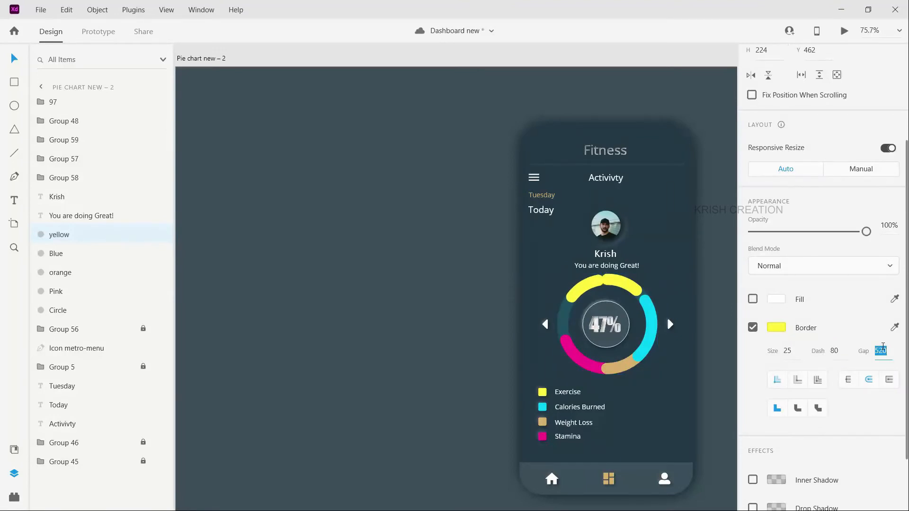
key("shift+Up")
key("shift+Up")
key("shift+Up")
key("shift+Up")
key("shift+Up")
key("shift+Up")
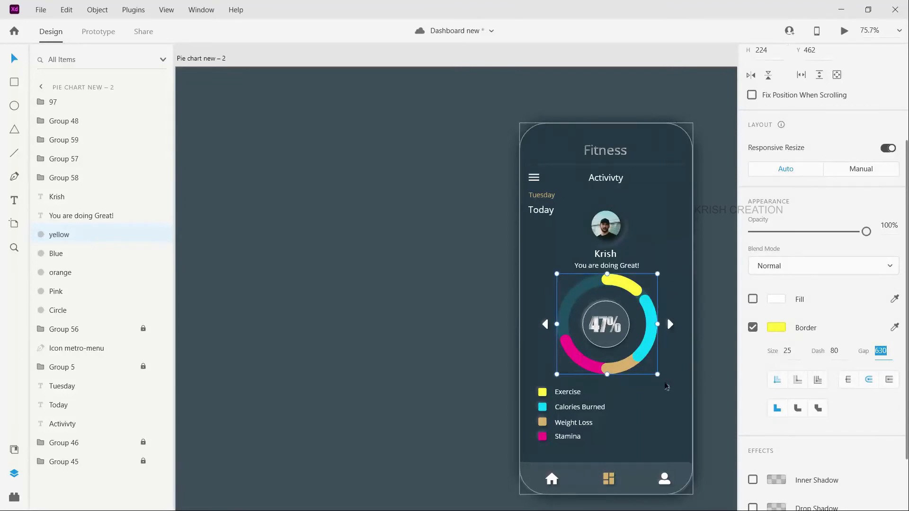
mouse_move(660, 375)
left_mouse_down()
mouse_move(660, 385)
mouse_move(659, 366)
left_mouse_up()
Rotate the blue ring segment counterclockwise to about 53° and set its border dash to 70.
left_click(55, 255)
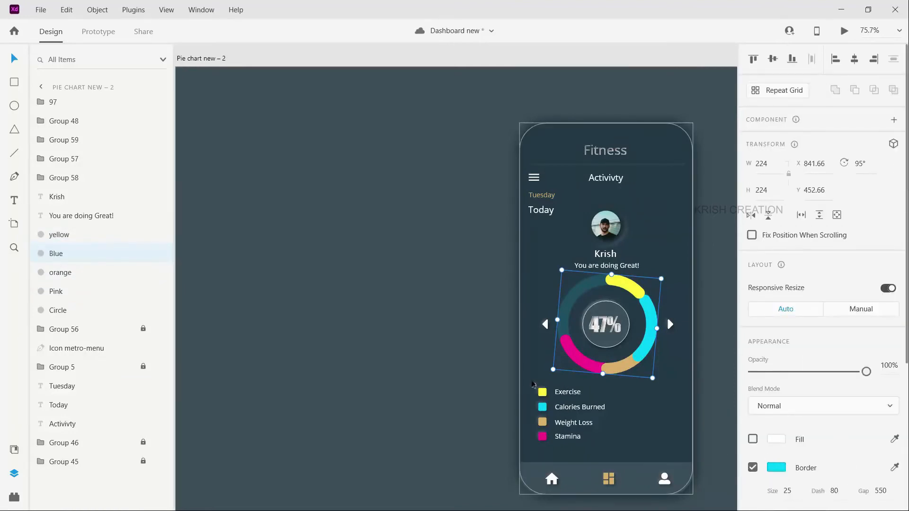
left_click_drag(549, 374, 598, 392)
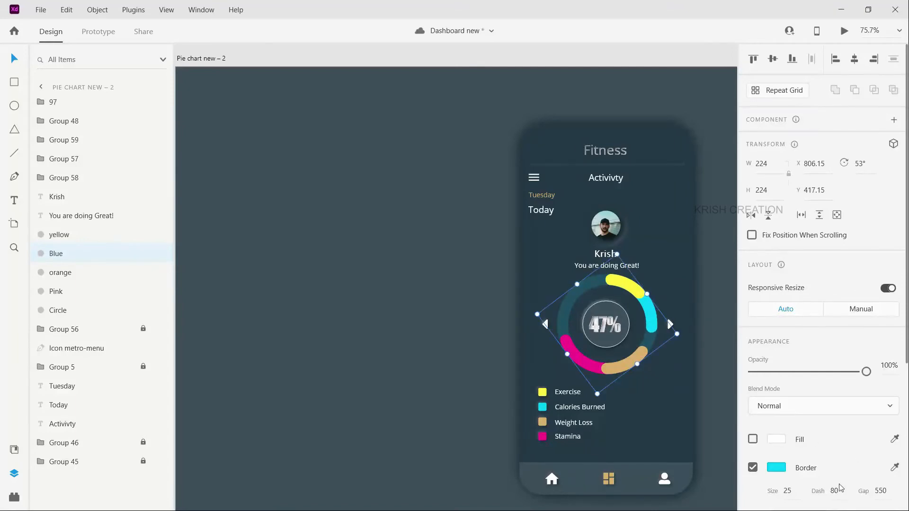
left_click(837, 490)
key("shift+Down")
Set the blue ring segment's border gap to 690 and rotate it slightly further counterclockwise into the yellow segment's end.
scroll(893, 355, "down", 3)
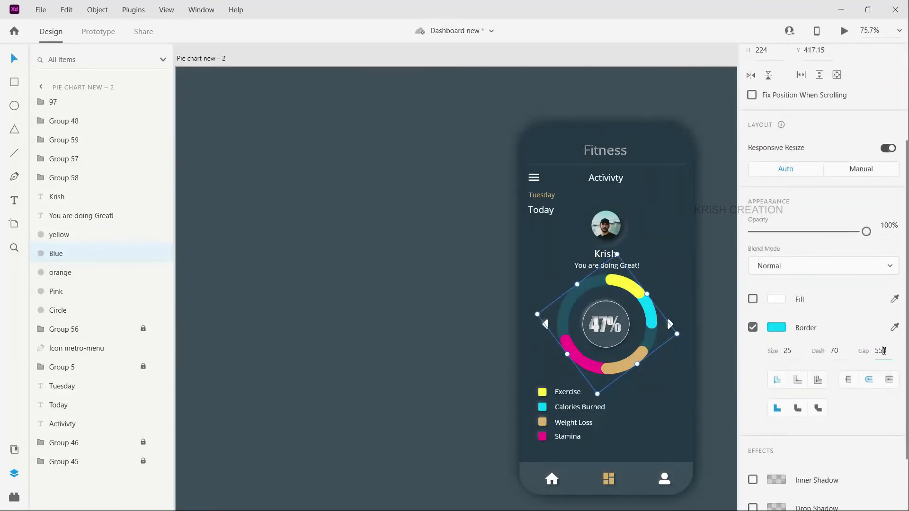
left_click(884, 351)
key("shift+Up")
key("shift+Up")
key("shift+Up")
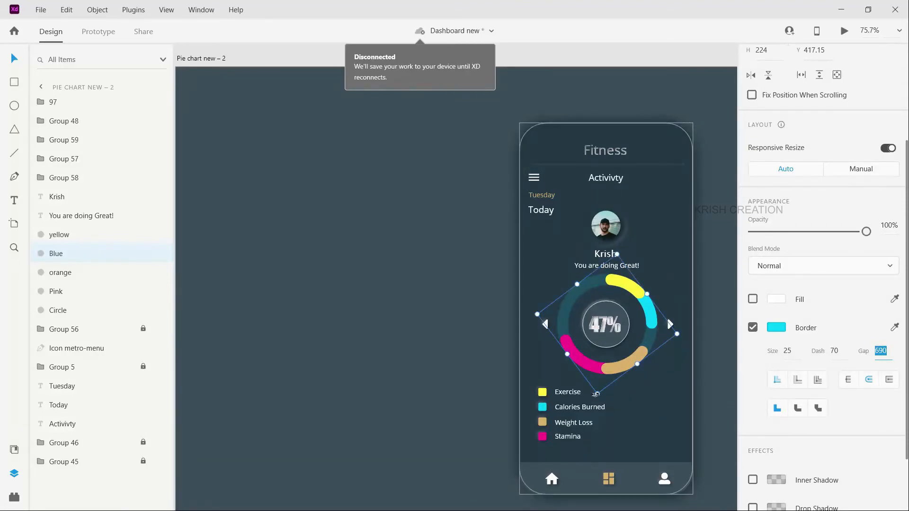
left_click_drag(599, 398, 608, 401)
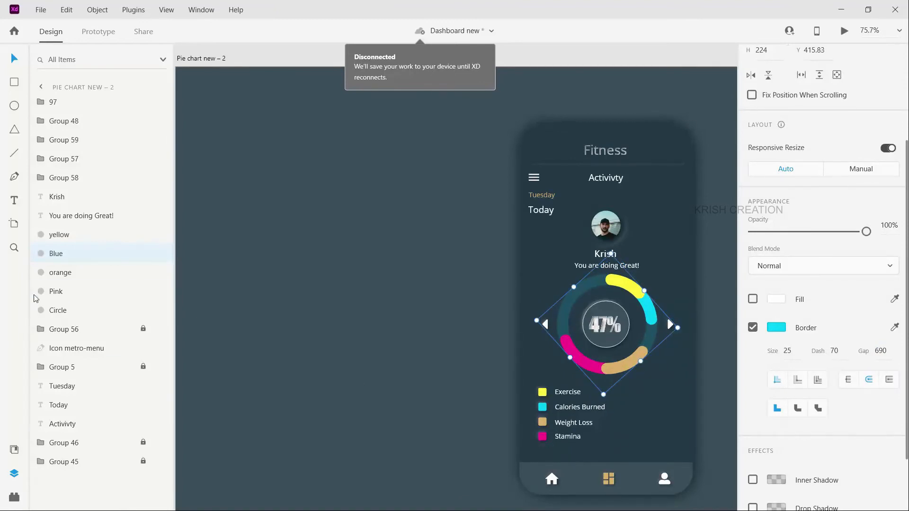
Rotate the orange ring segment counterclockwise until it adjoins the blue segment, and shorten it by reducing its border dash.
left_click(58, 276)
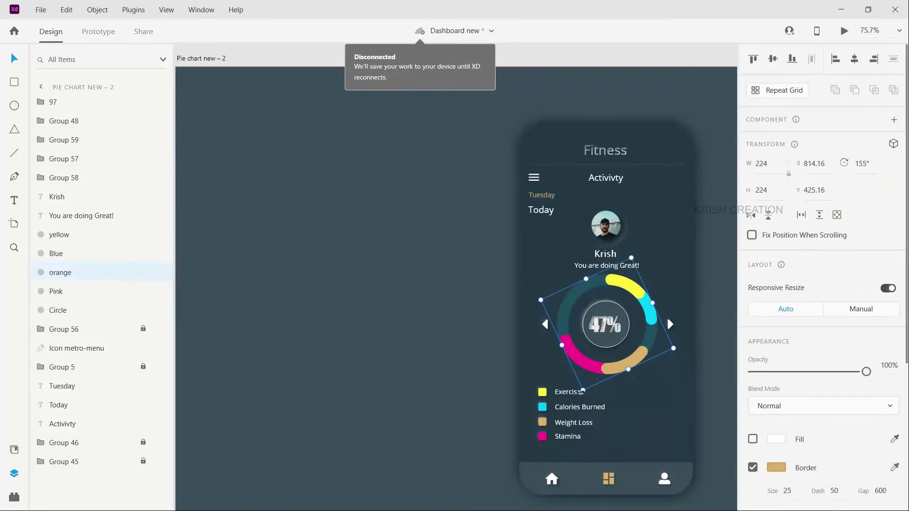
left_click_drag(584, 392, 634, 387)
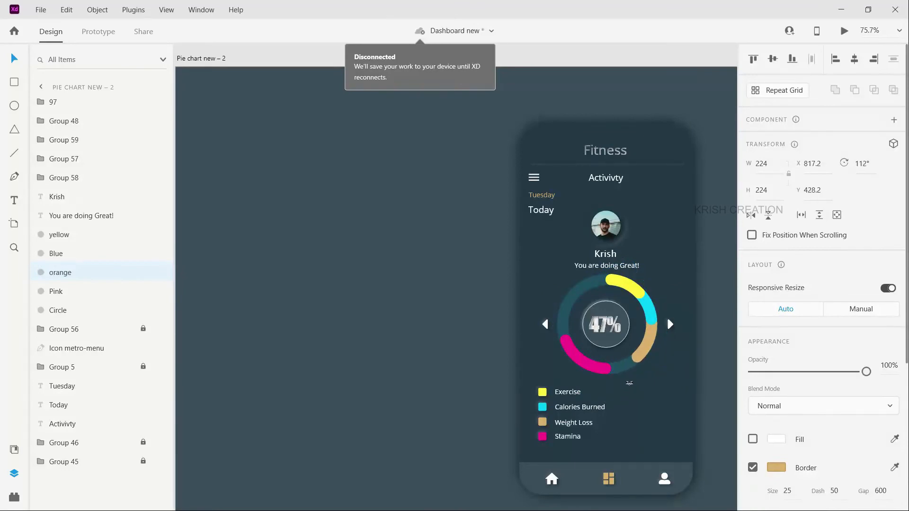
left_click(836, 490)
left_click(887, 492)
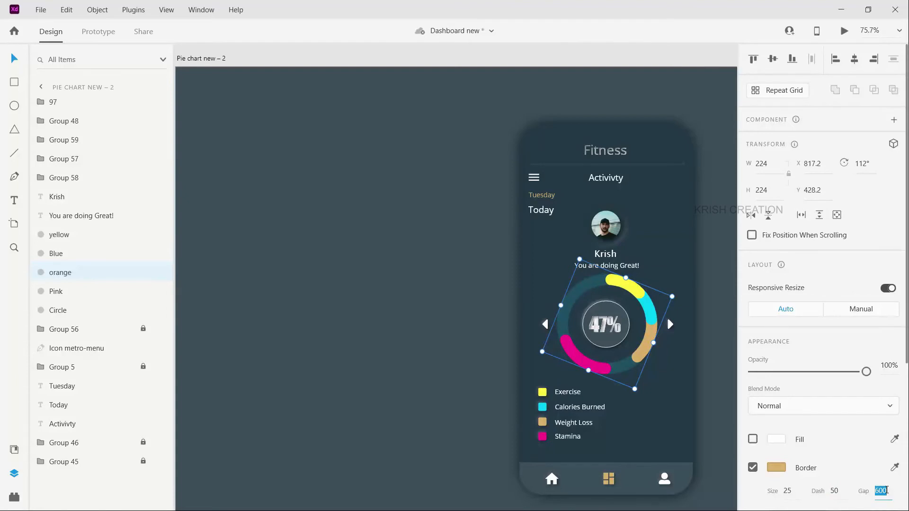
key("shift+Up")
key("shift+Down")
key("shift+Down")
key("shift+Down")
left_click_drag(637, 393, 603, 373)
left_click(604, 373)
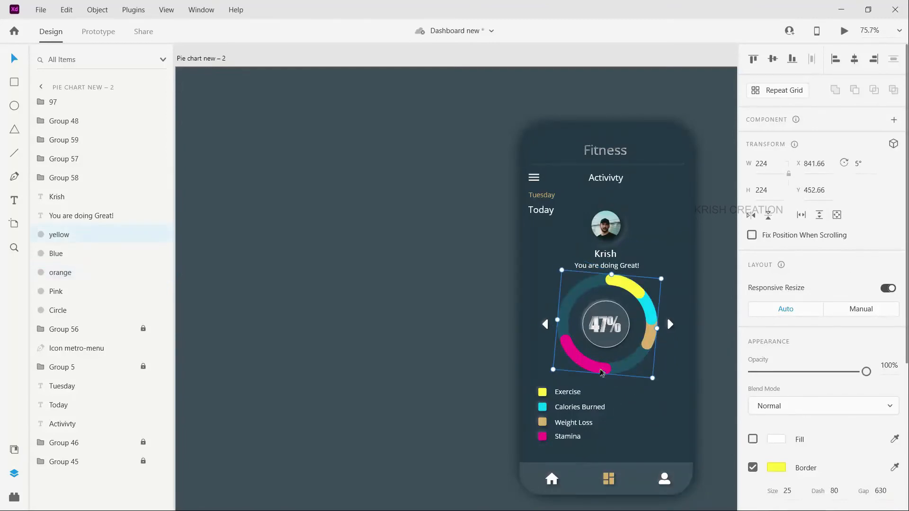
Rotate the pink ring segment counterclockwise to 119° so that it continues from the orange segment's end.
left_click(56, 291)
left_click(658, 381)
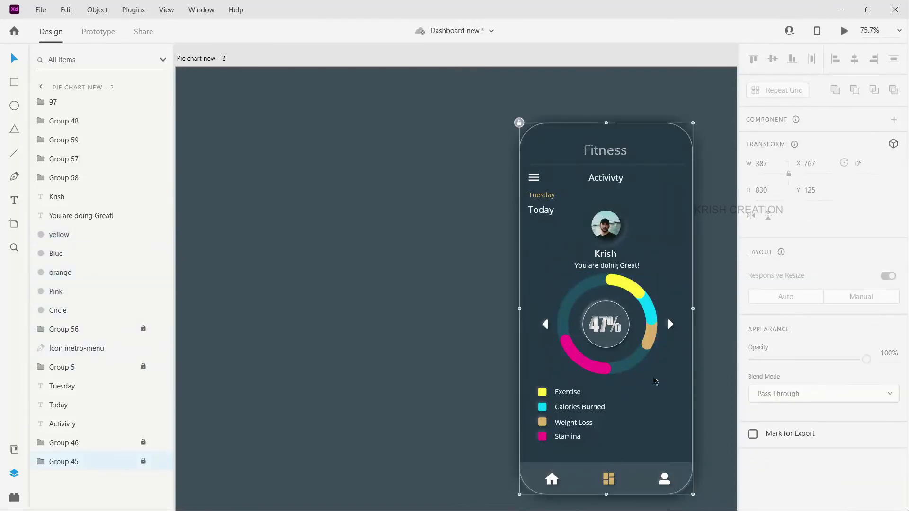
left_click(61, 293)
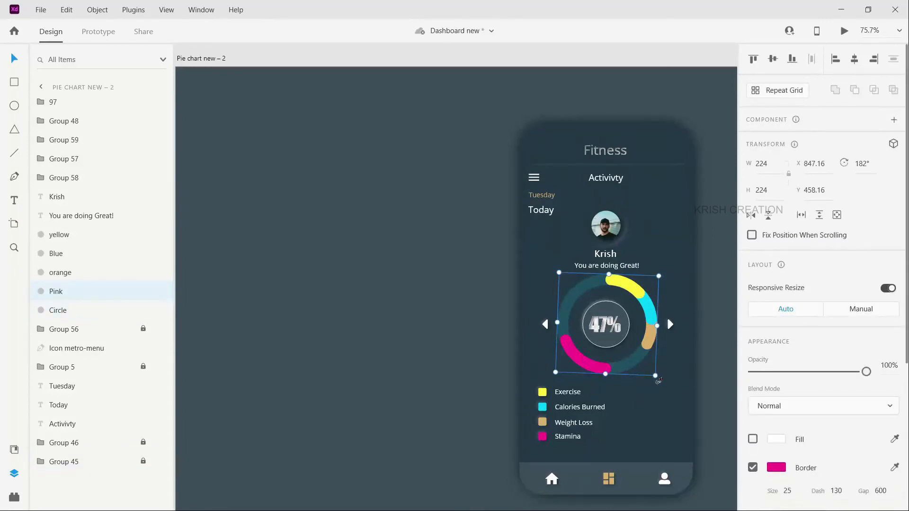
left_click_drag(659, 386, 699, 300)
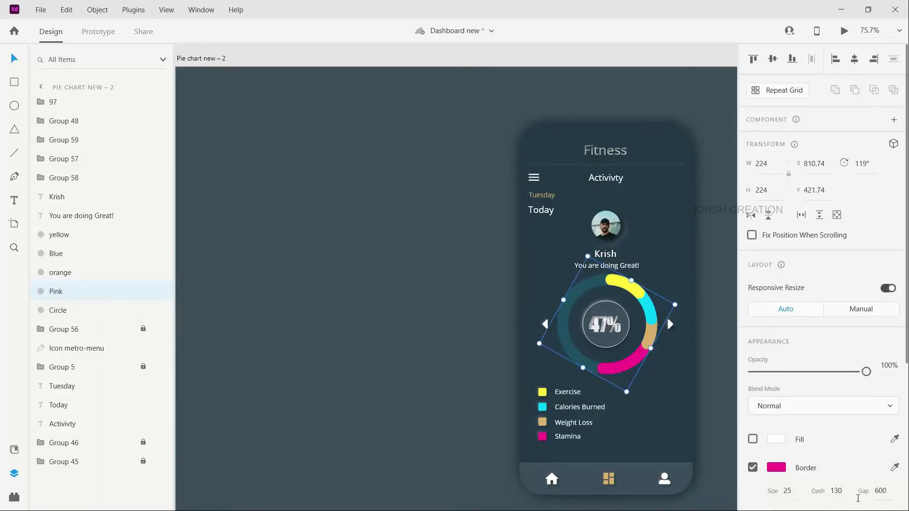
Set the pink ring segment's border gap to 660 and shorten the segment by reducing its border dash.
left_click(881, 493)
key("shift+Up")
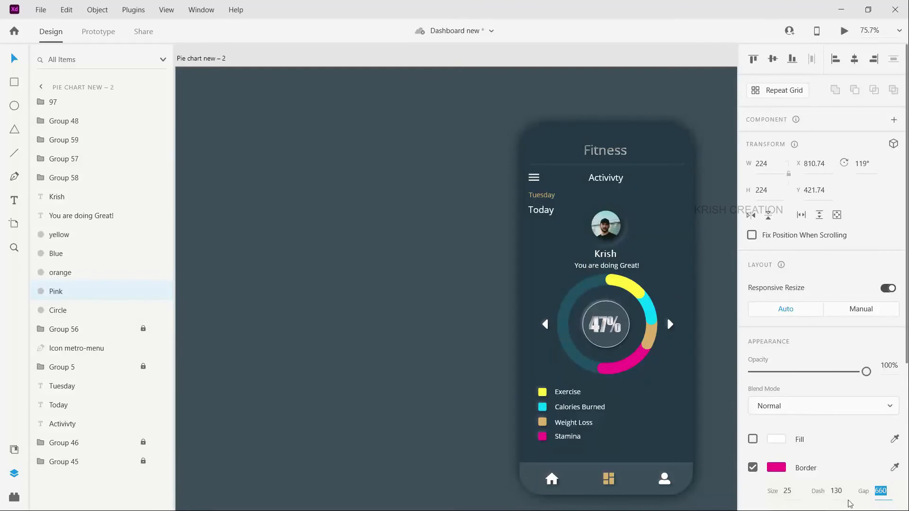
left_click(841, 491)
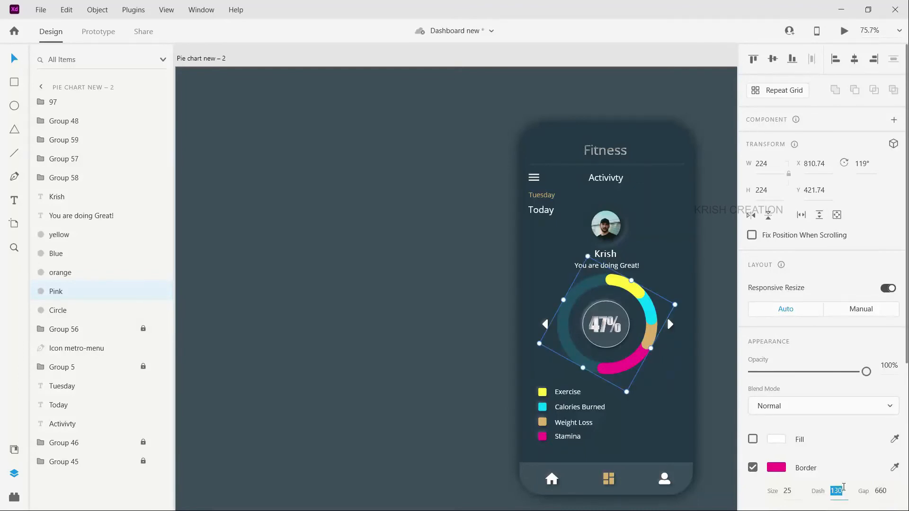
key("shift+Down")
left_click(670, 372)
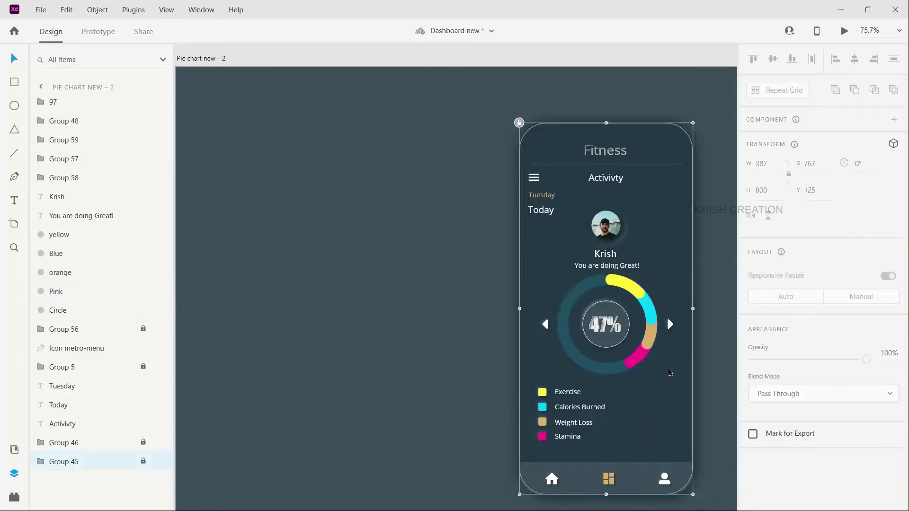
Correct the misspelled day label on the Pie chart new – 1 artboard to Monday.
scroll(670, 373, "down", 4)
scroll(670, 373, "left", 3)
scroll(670, 373, "left", 10)
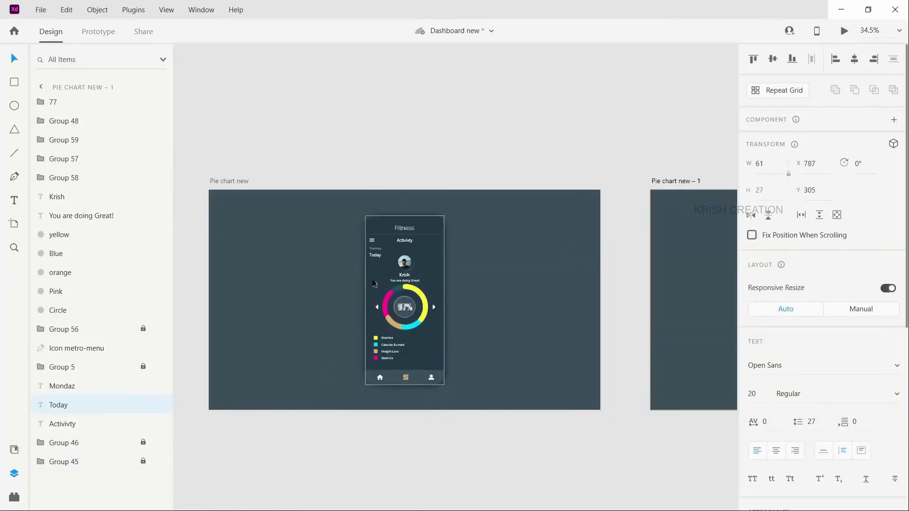
scroll(379, 234, "up", 5)
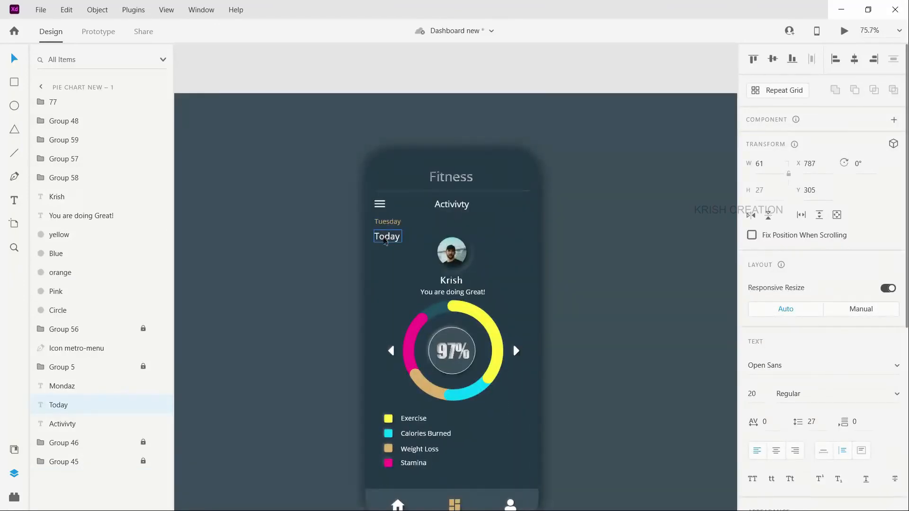
scroll(379, 233, "down", 5)
scroll(407, 256, "right", 4)
scroll(407, 252, "up", 5)
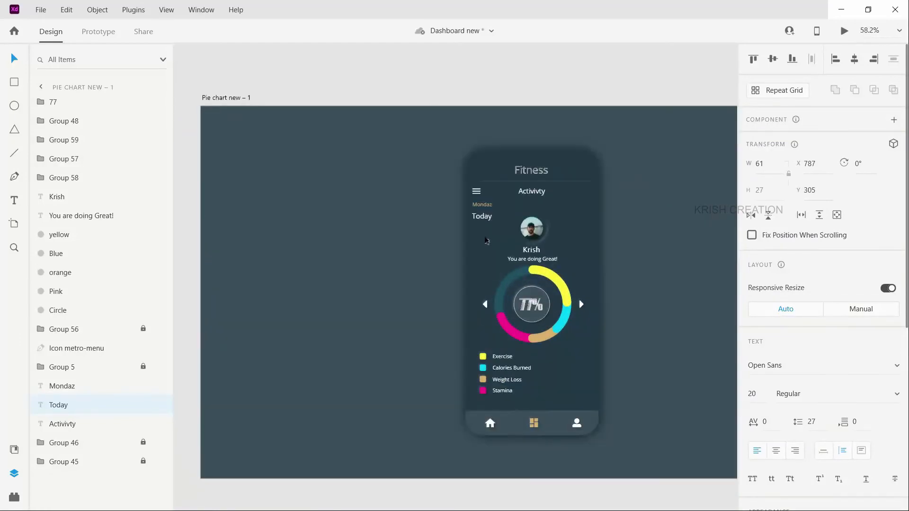
scroll(521, 240, "right", 2)
left_click(430, 205)
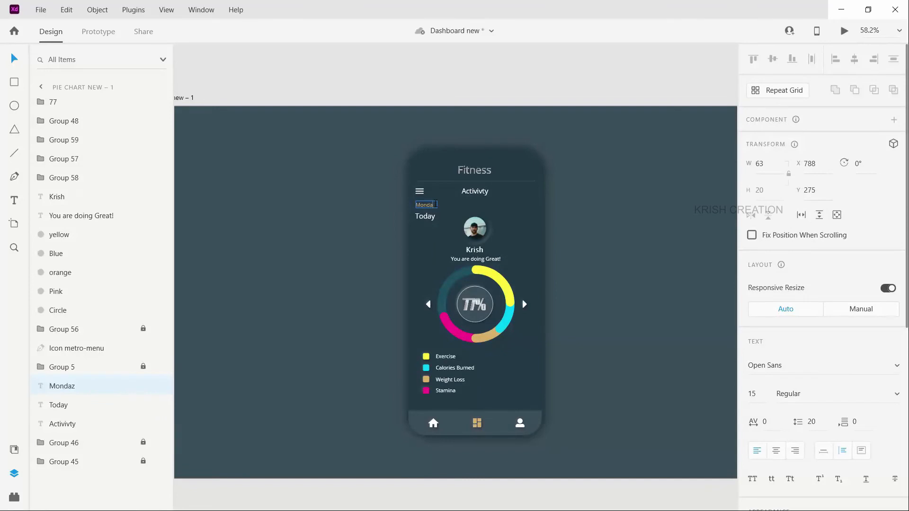
key("Escape")
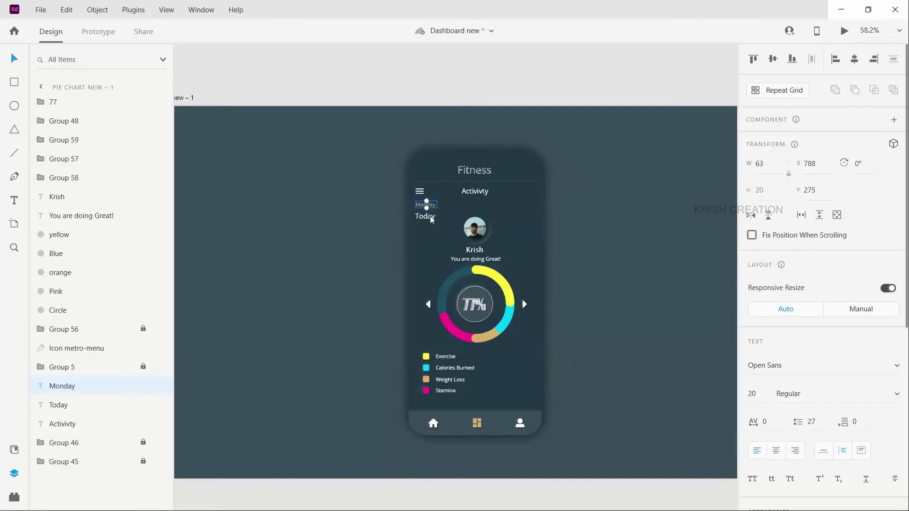
Change the Today label under Monday to Yesterday and widen its text box so the word fits on one line.
left_click(425, 216)
double_click(426, 216)
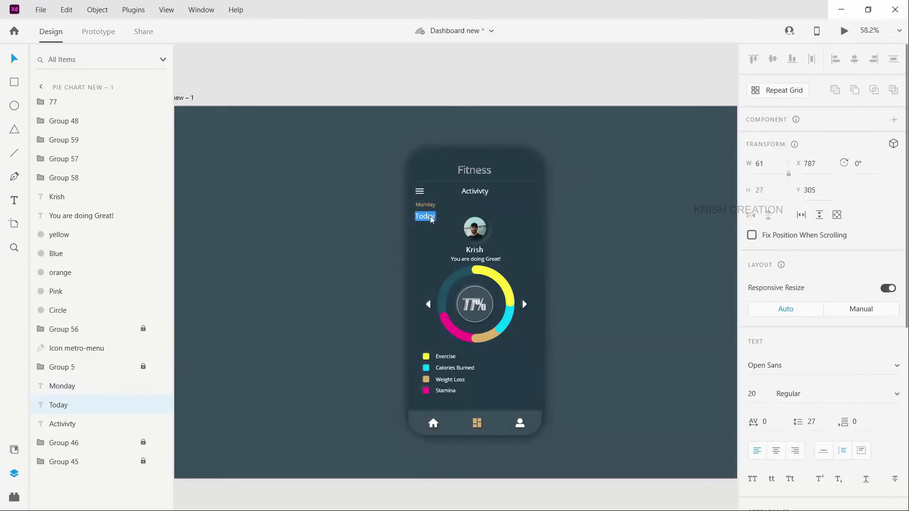
type("Yesterd")
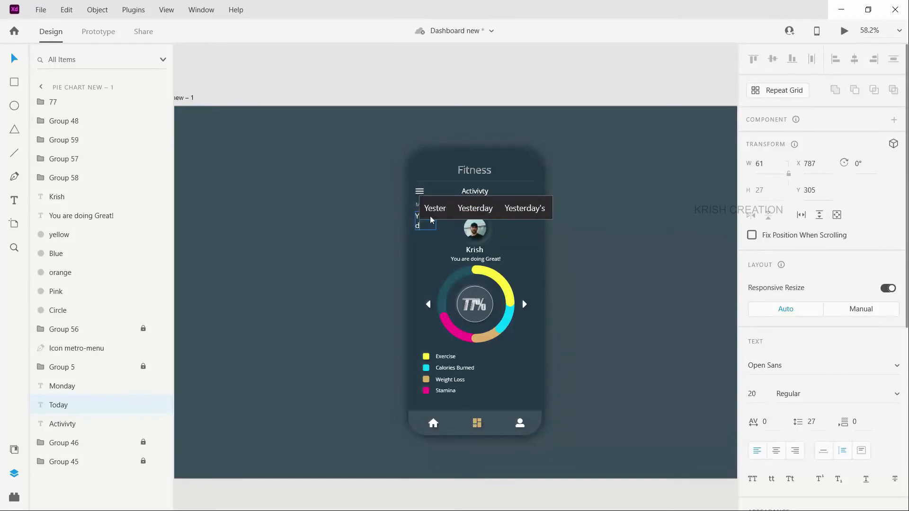
type("ay")
key("Escape")
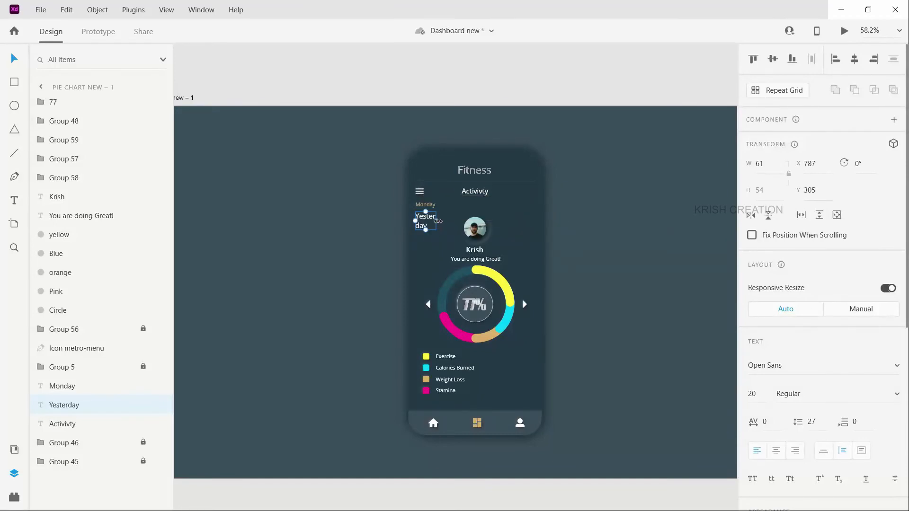
left_click_drag(438, 221, 448, 220)
On the Pie chart new – 2 artboard, change Tuesday to Sunday and Today to 23-08-2021, widening the date's text box to fit one line.
scroll(489, 244, "right", 3)
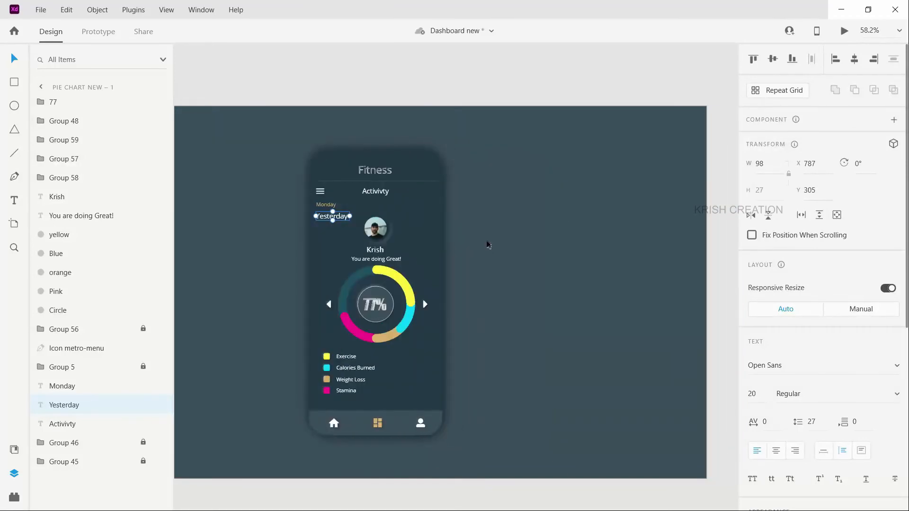
scroll(488, 245, "right", 10)
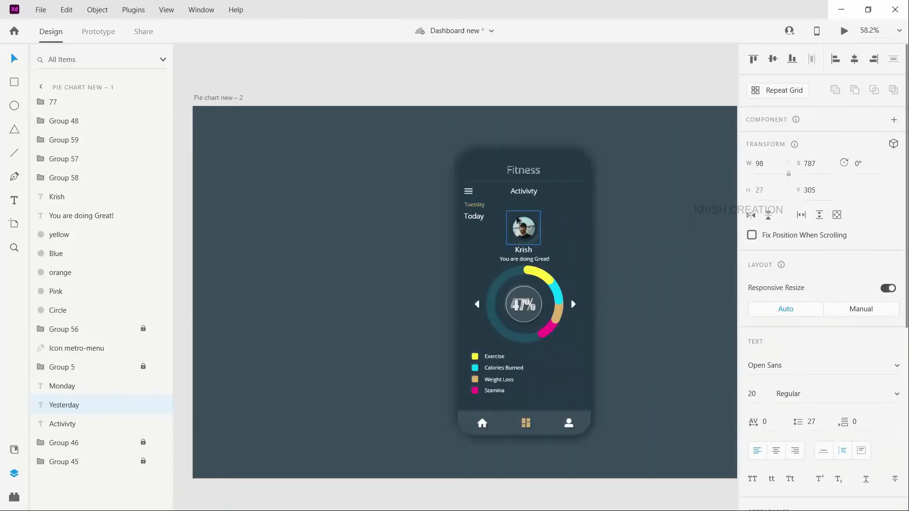
left_click(474, 205)
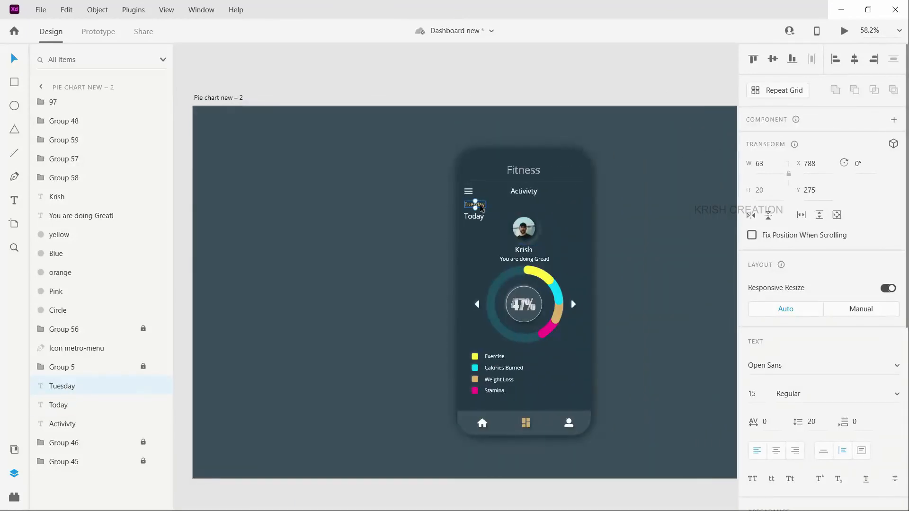
double_click(482, 209)
type("S")
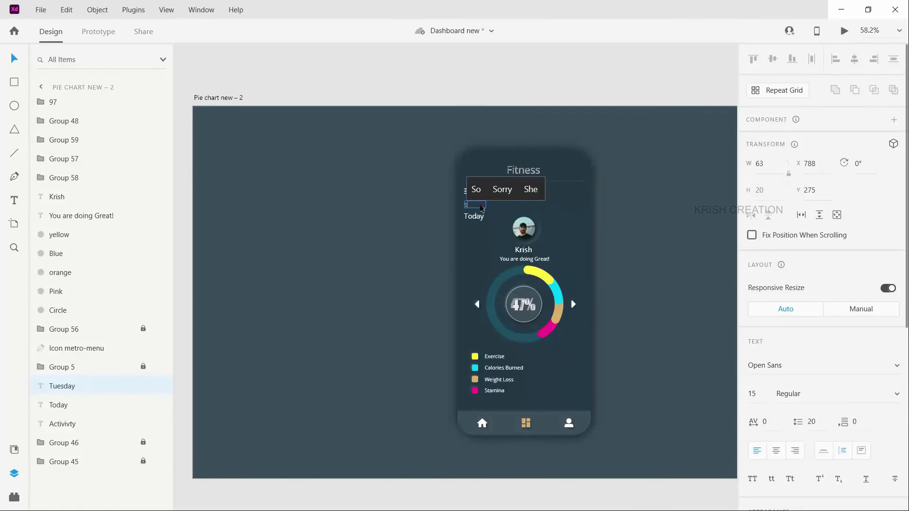
key("BackSpace")
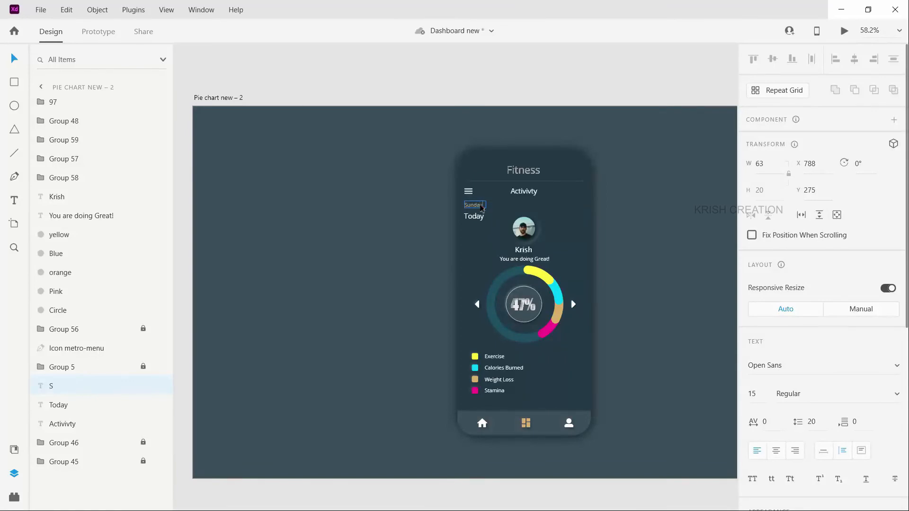
key("Escape")
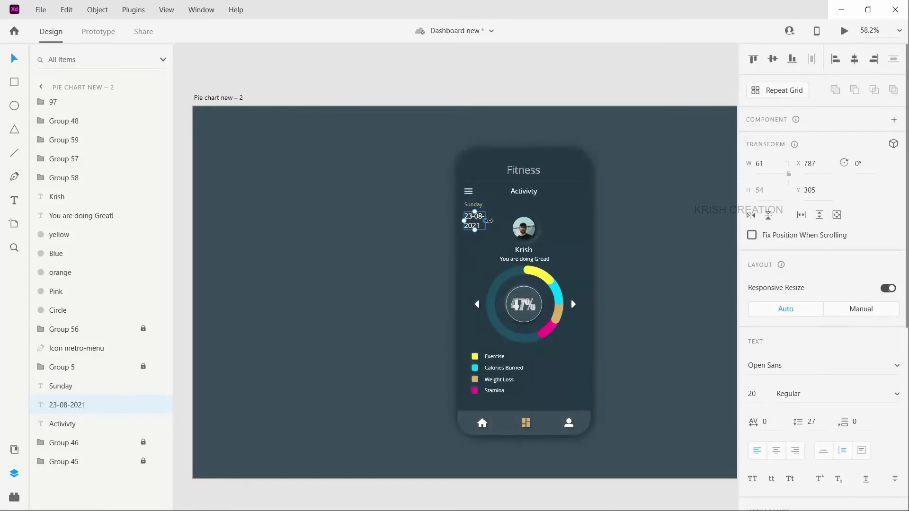
left_click_drag(489, 220, 503, 216)
In prototype mode, link the right arrow beside the 97% ring chart to the Pie chart new – 1 artboard.
scroll(468, 263, "down", 3)
scroll(463, 258, "left", 3)
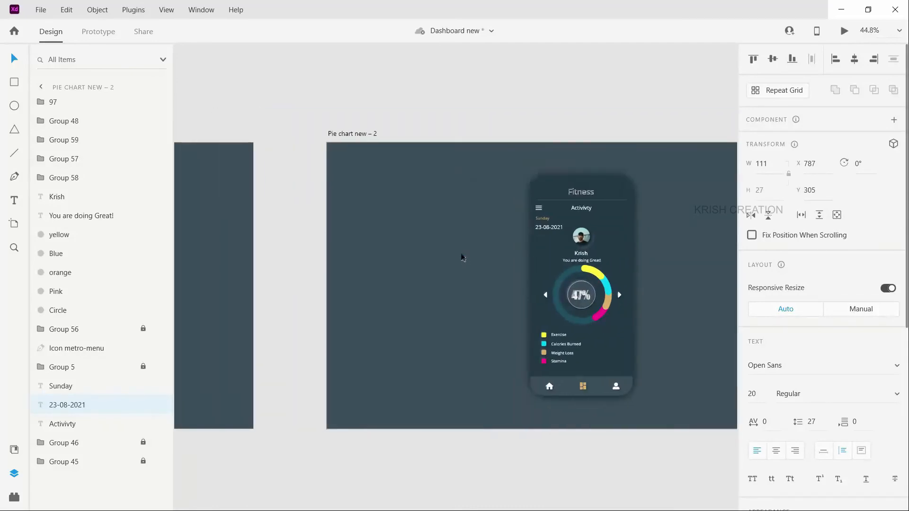
scroll(450, 244, "down", 2)
scroll(450, 244, "left", 10)
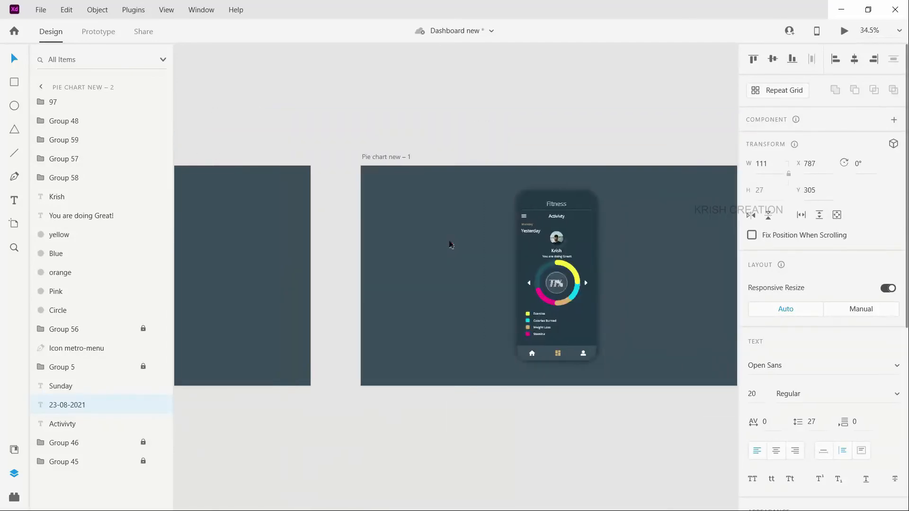
scroll(451, 245, "left", 2)
scroll(367, 276, "up", 4)
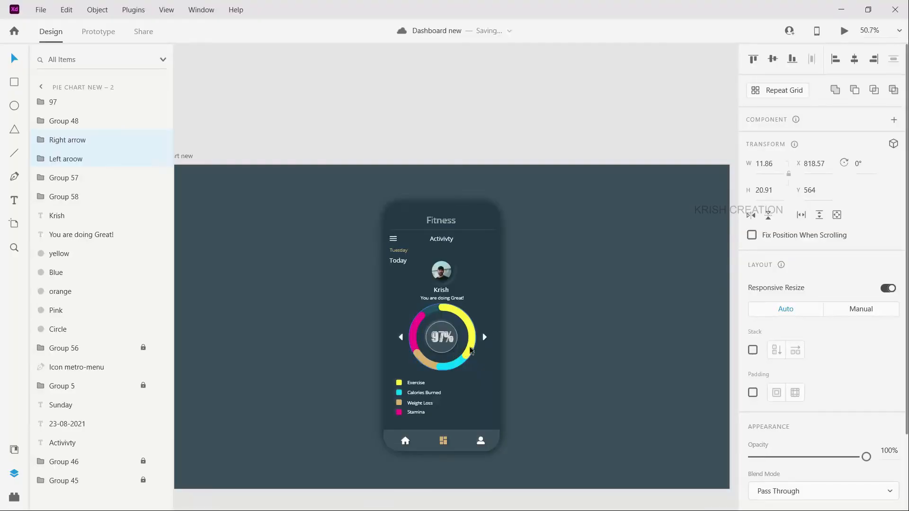
left_click(99, 33)
left_click(484, 338)
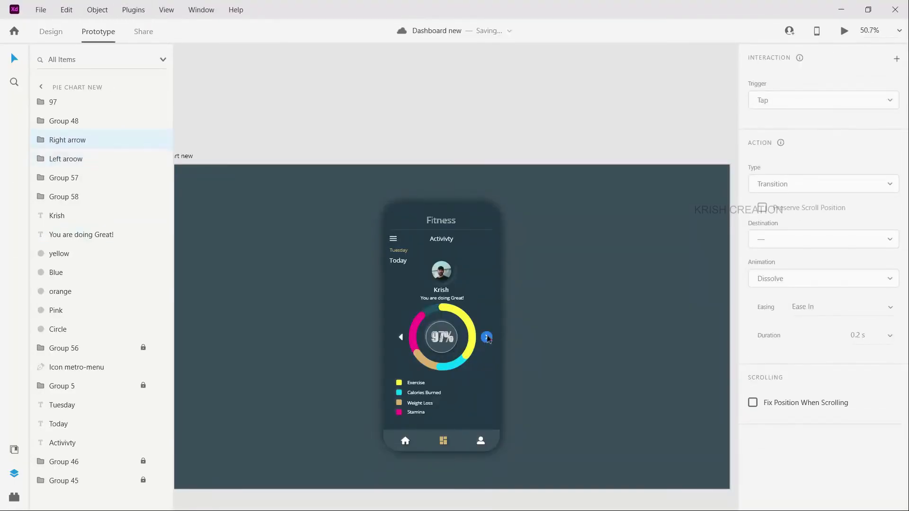
left_click_drag(671, 324, 611, 345)
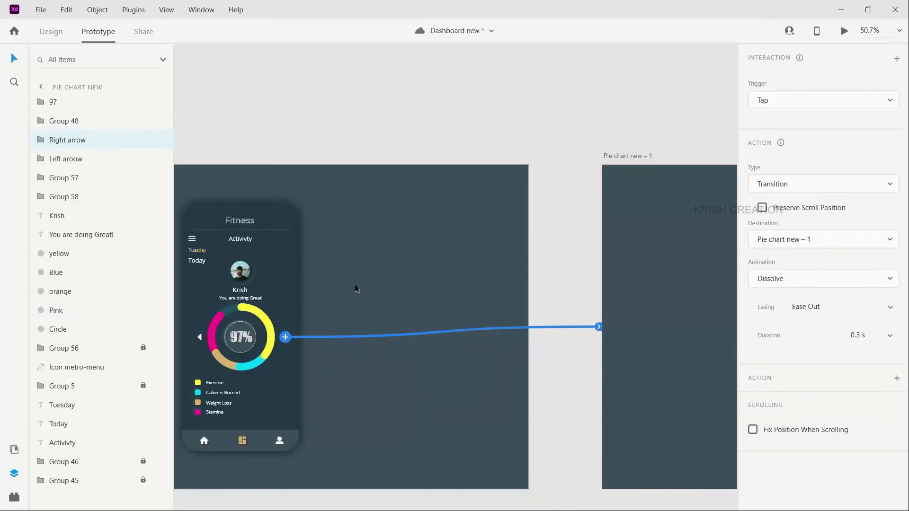
Set the right arrow's link to Auto-Animate with Ease In-Out easing and a 0.6 s duration.
left_click(846, 186)
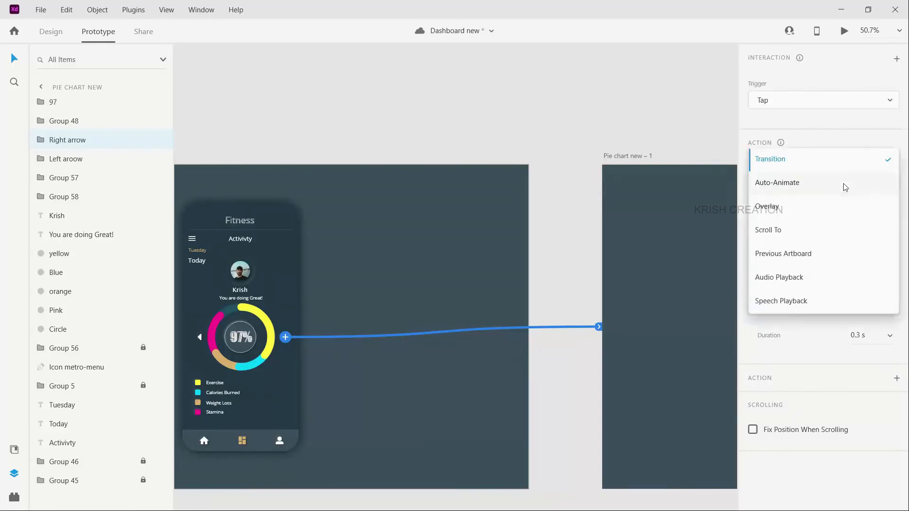
left_click(777, 184)
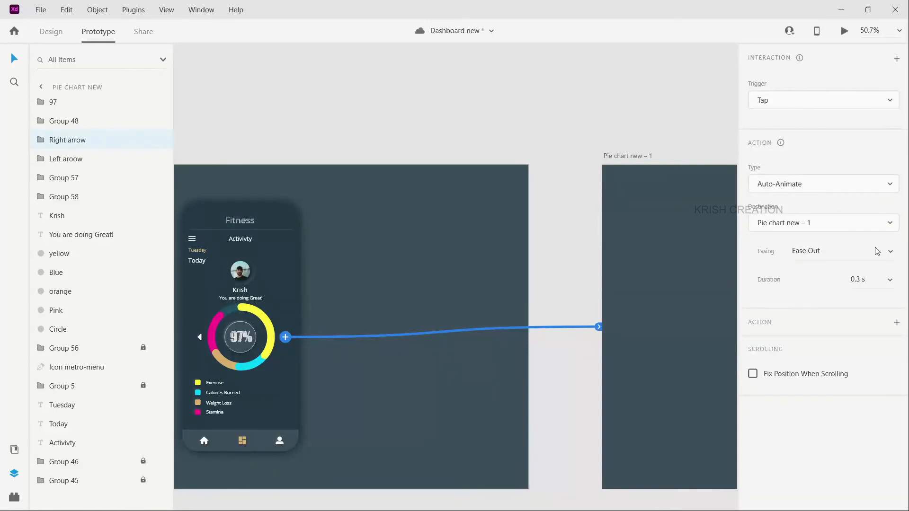
left_click(889, 254)
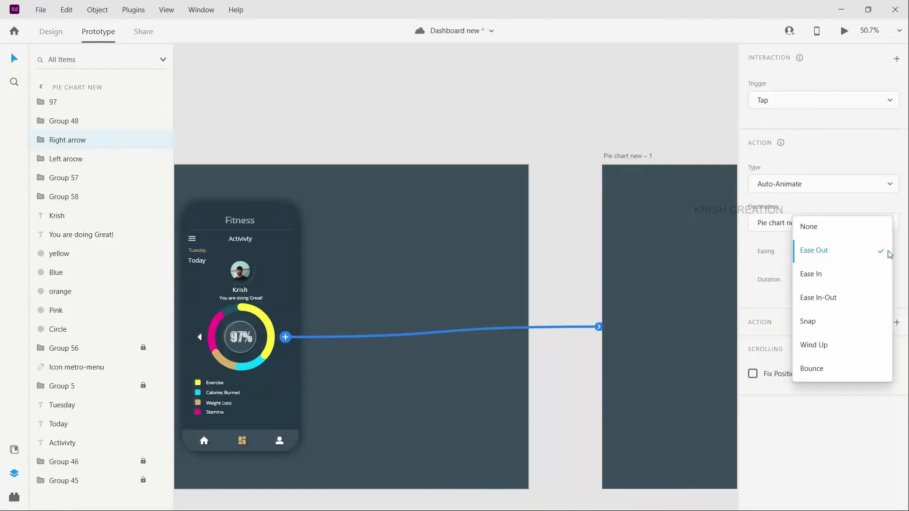
left_click(826, 302)
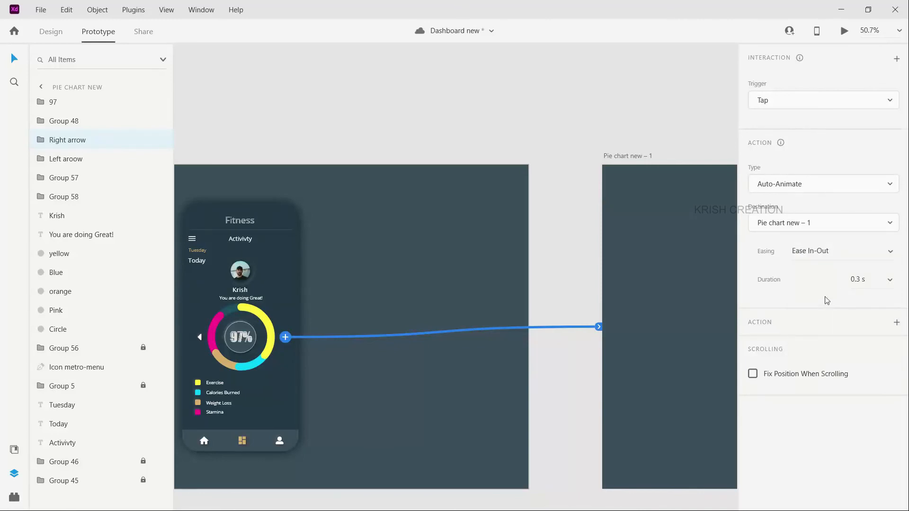
left_click(884, 285)
left_click(847, 281)
Link the right arrow on the Pie chart new – 1 artboard to the Pie chart new – 2 artboard.
scroll(631, 287, "right", 10)
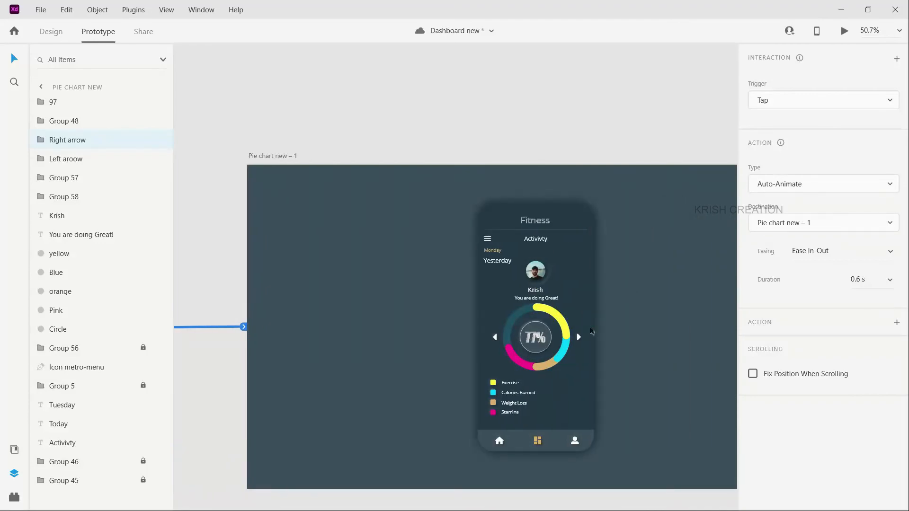
double_click(579, 339)
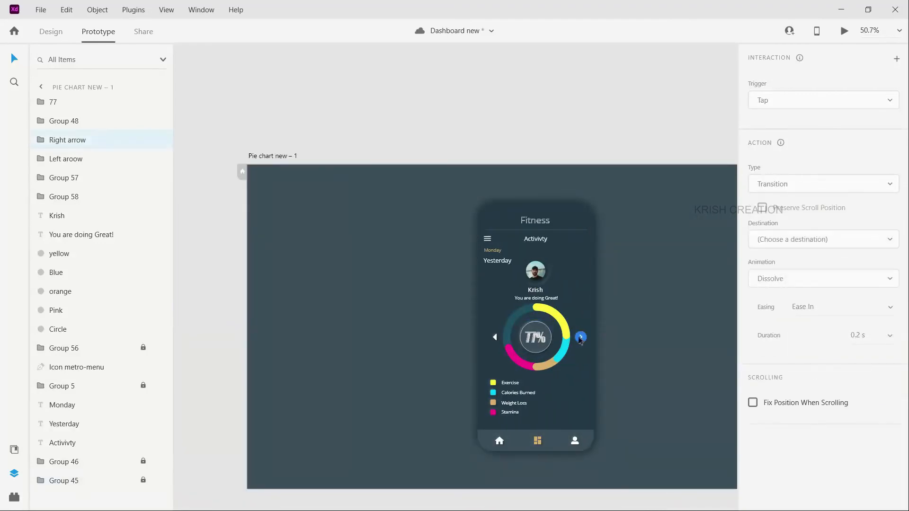
left_click_drag(581, 338, 724, 318)
Link the left arrow on the Pie chart new – 1 artboard back to the Pie chart new artboard.
scroll(314, 371, "left", 2)
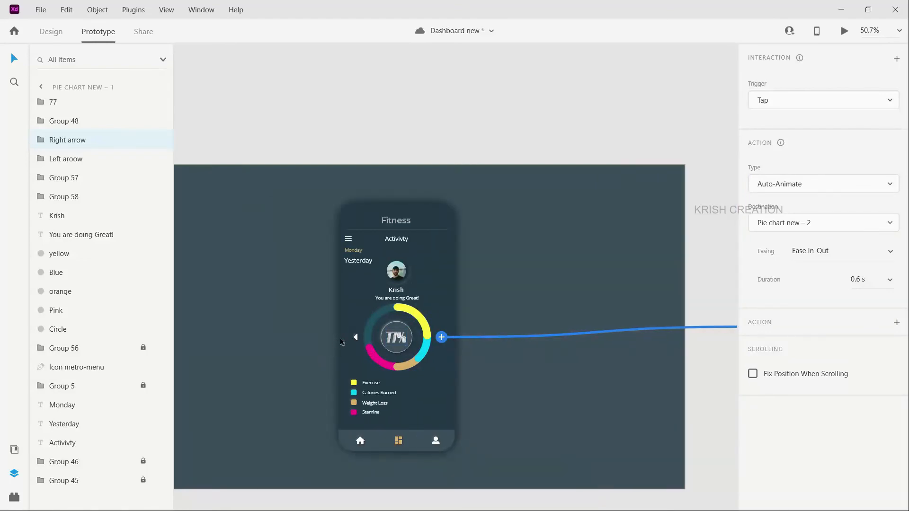
left_click(356, 339)
left_click_drag(357, 338, 203, 314)
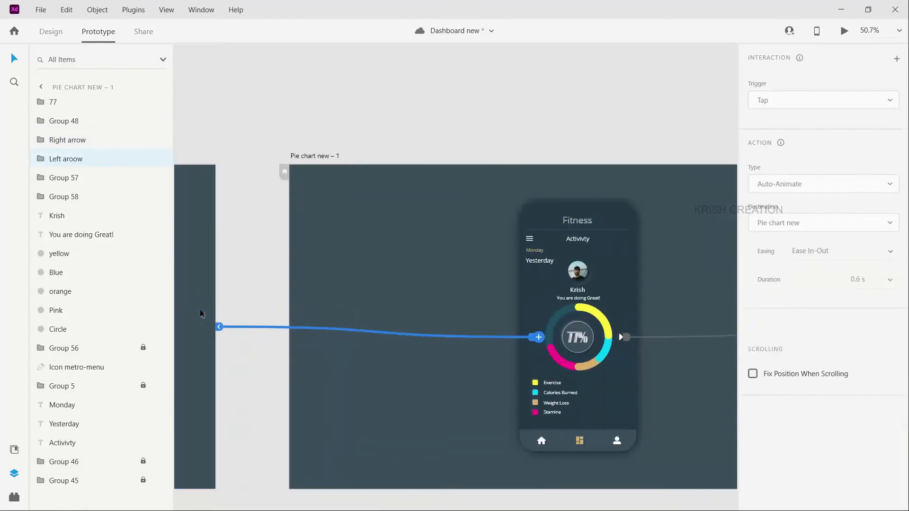
Link the left arrow on the Pie chart new – 2 artboard back to the Pie chart new – 1 artboard.
scroll(462, 308, "right", 8)
scroll(465, 312, "right", 7)
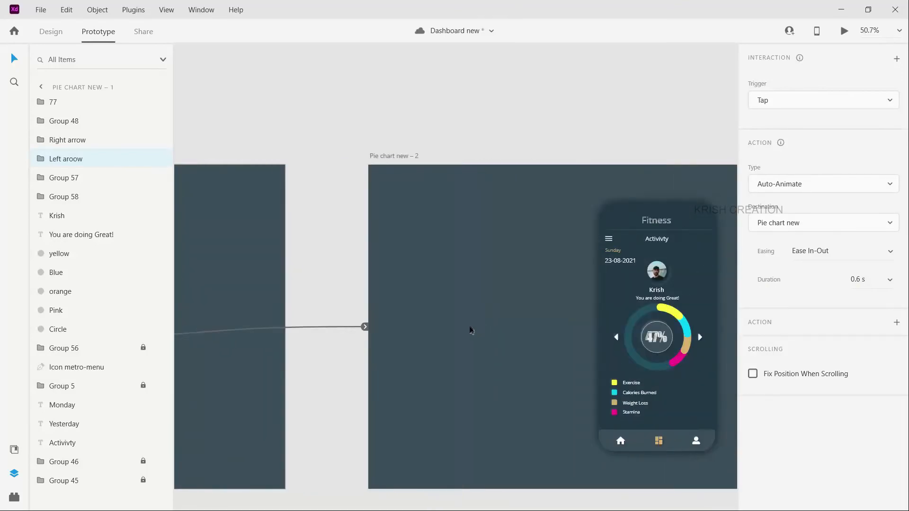
left_click(503, 341)
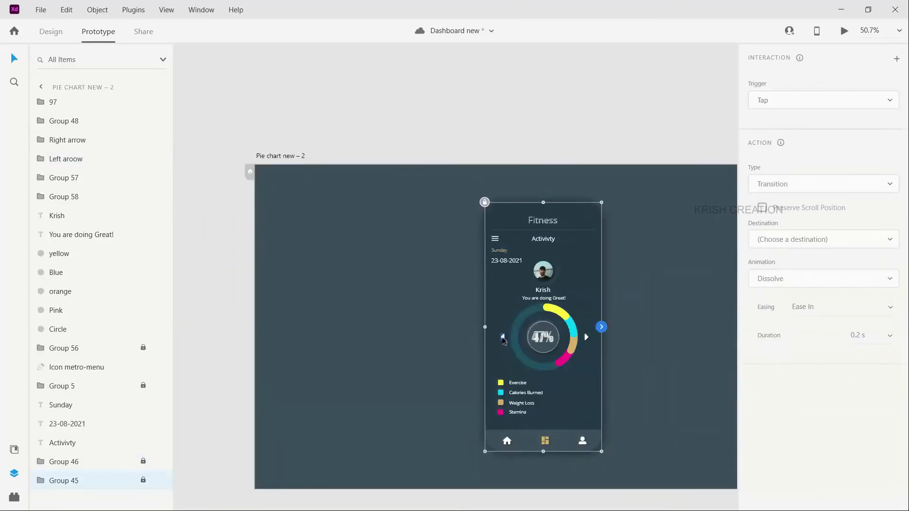
double_click(504, 340)
left_click_drag(504, 337, 260, 312)
Start a prototype preview from the Pie chart new artboard and maximize the preview window.
scroll(384, 322, "down", 2)
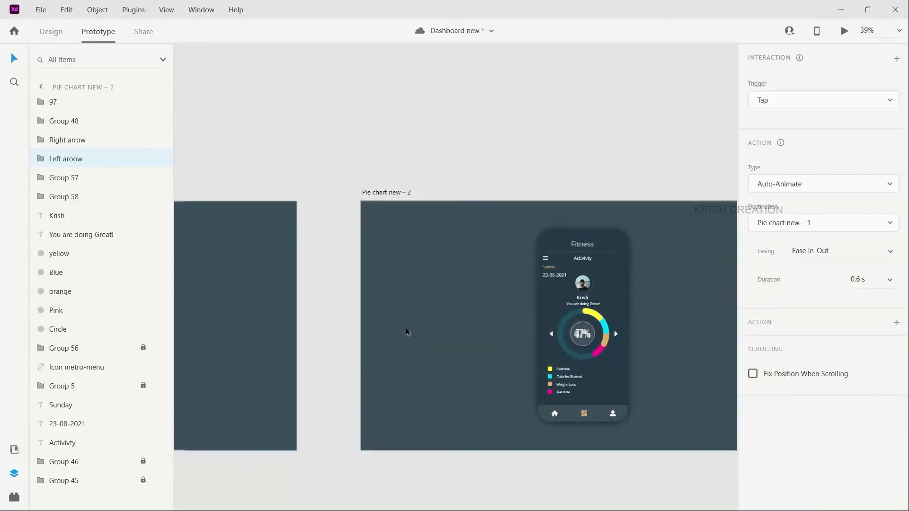
scroll(321, 293, "left", 10)
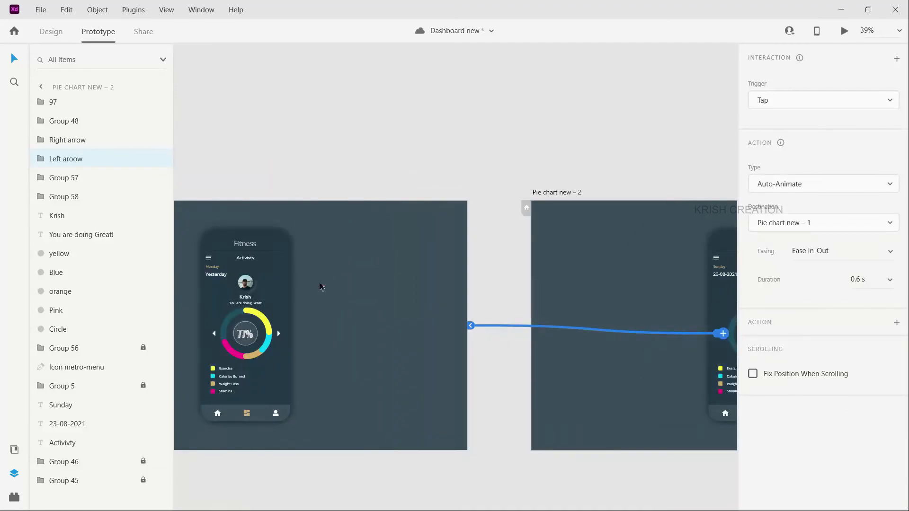
scroll(320, 285, "left", 7)
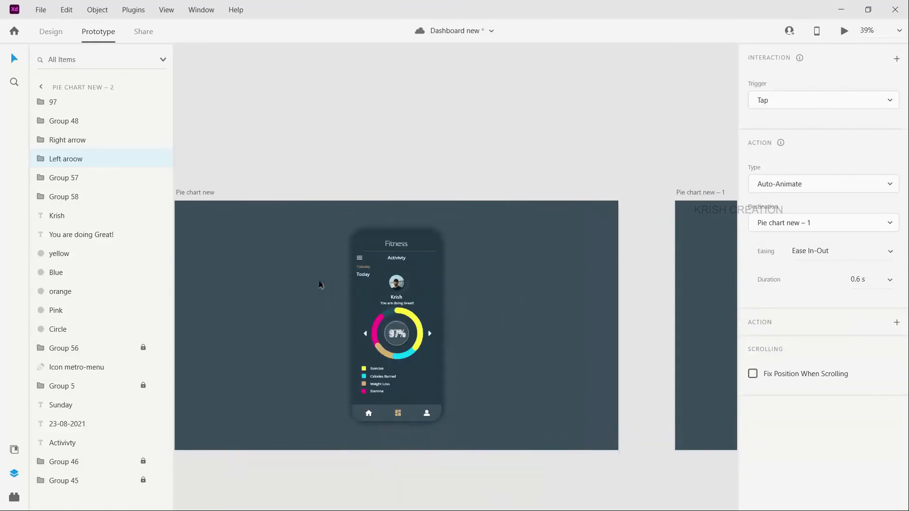
left_click(226, 193)
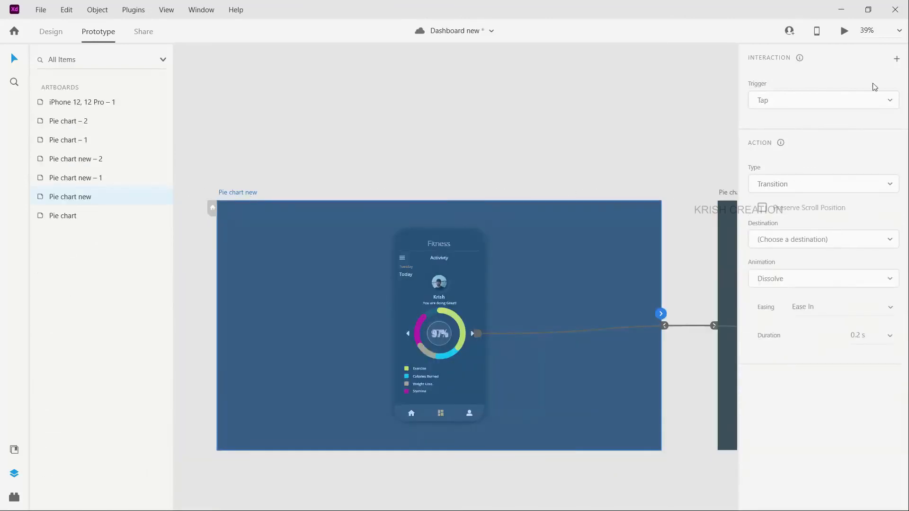
left_click(845, 32)
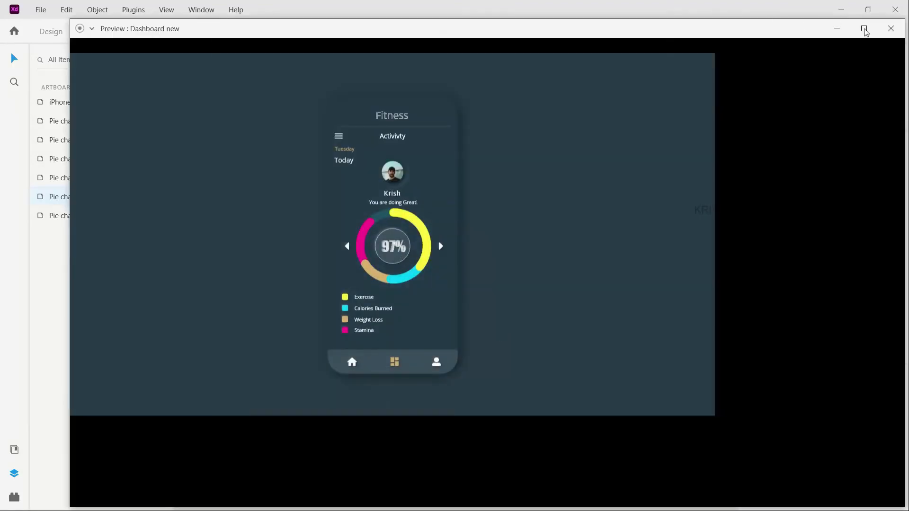
left_click(864, 29)
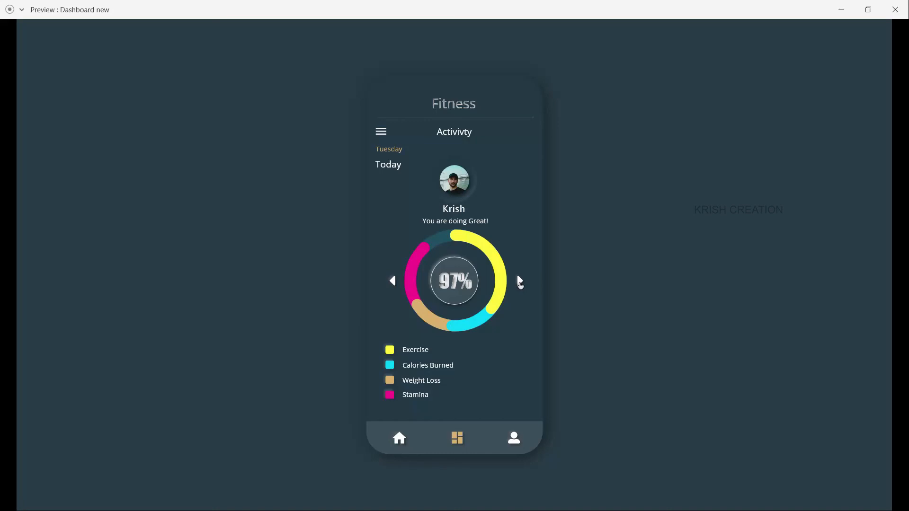
Test the ring chart animation by stepping forward through the three days with the right arrow and back with the left arrow.
left_click(519, 281)
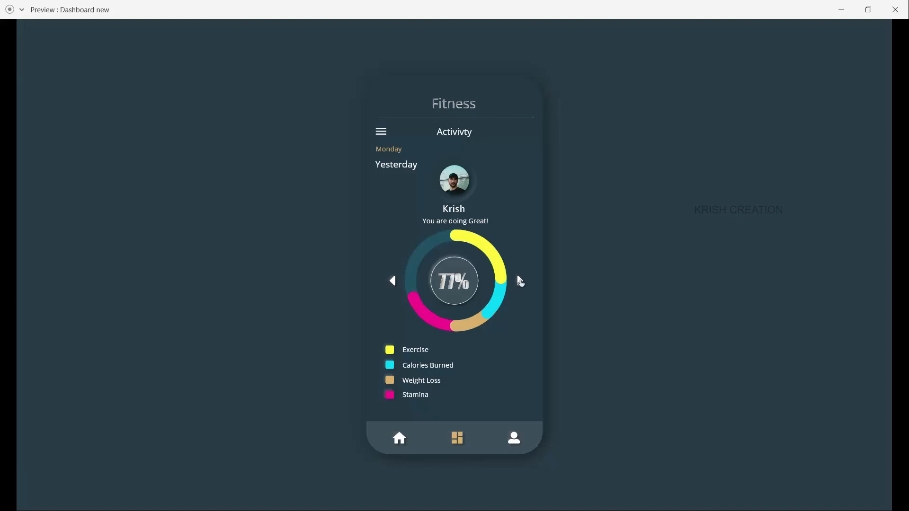
left_click(520, 281)
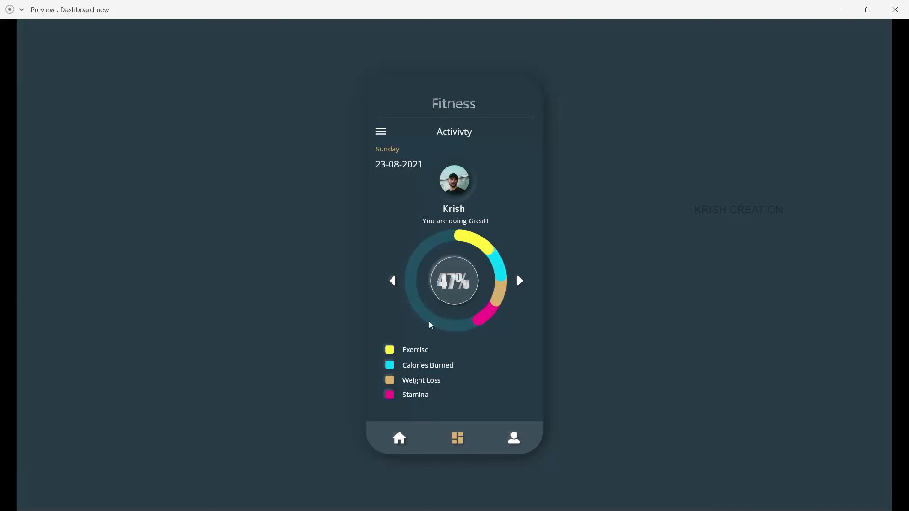
left_click(393, 281)
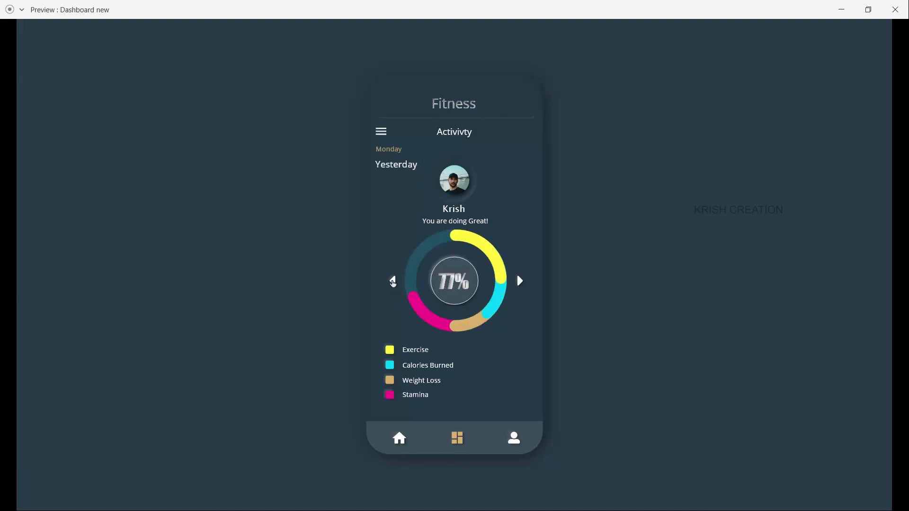
left_click(393, 281)
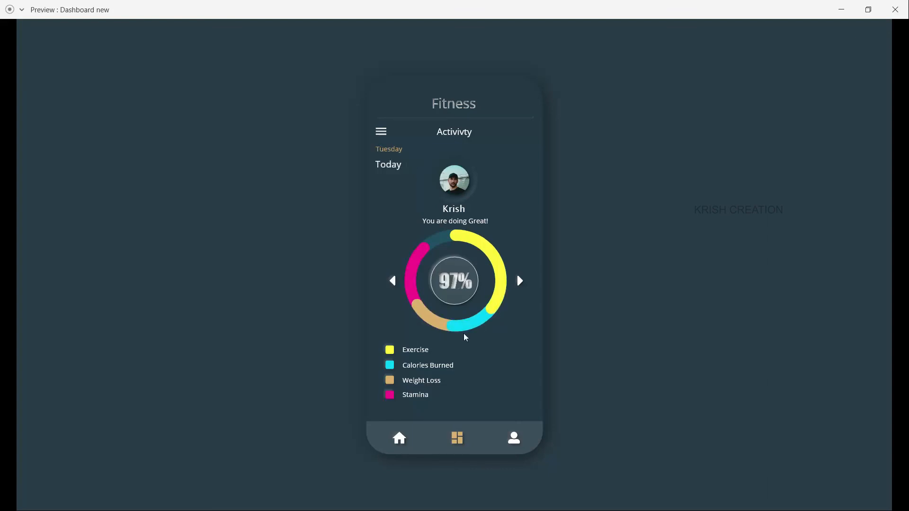